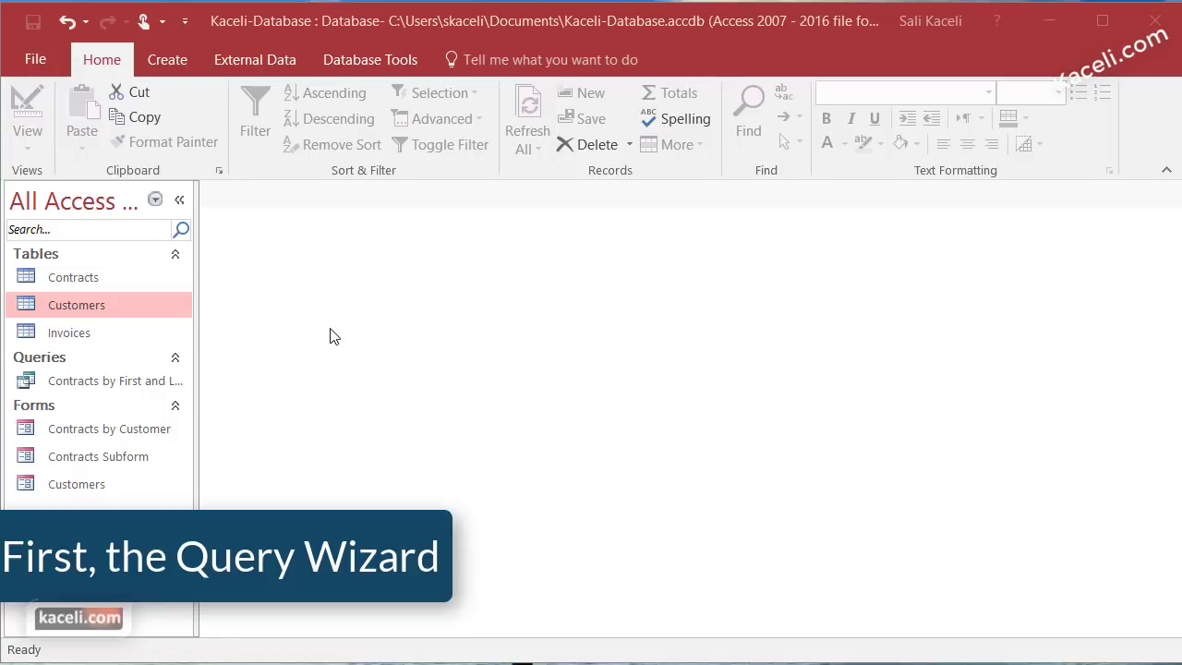
Review the relationships between the Customers, Contracts and Invoices tables, including the Customers field list, and close the layout
{"action": "left_click", "coordinate": [89, 287]}
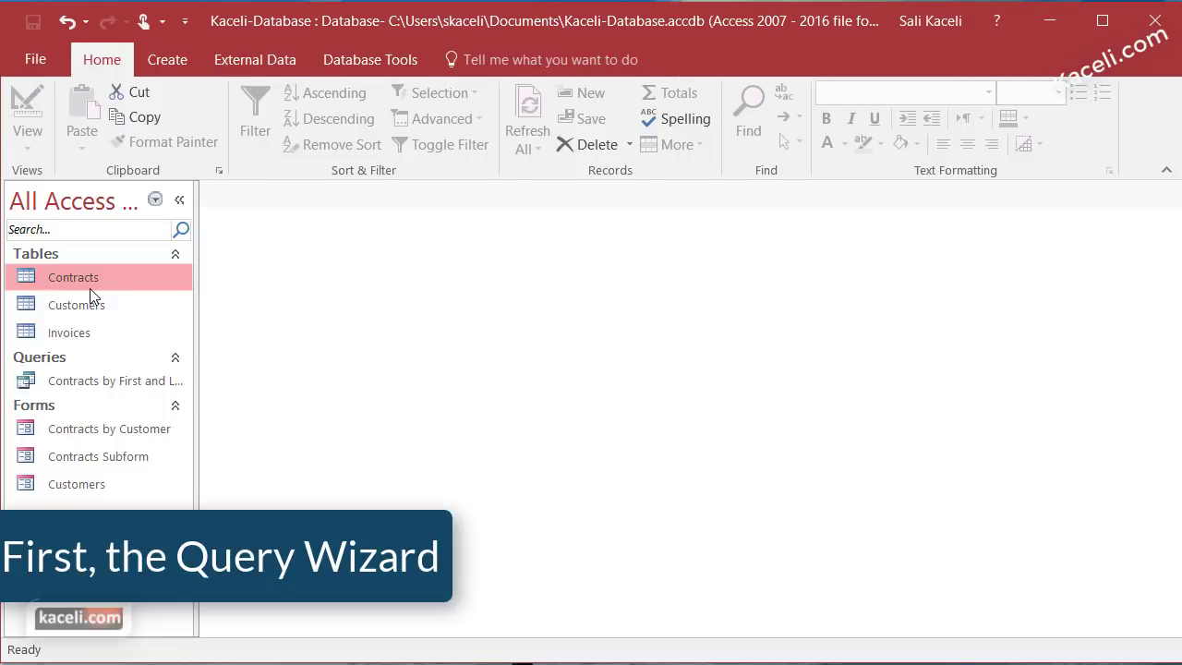
{"action": "left_click", "coordinate": [380, 69]}
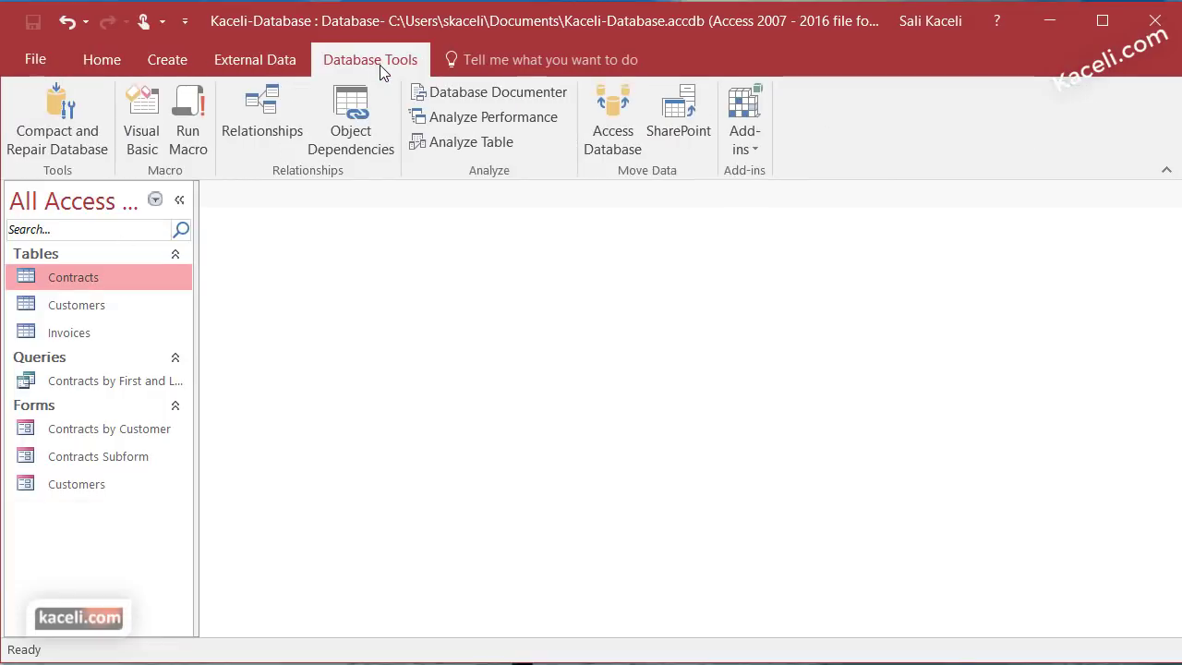
{"action": "left_click", "coordinate": [273, 136]}
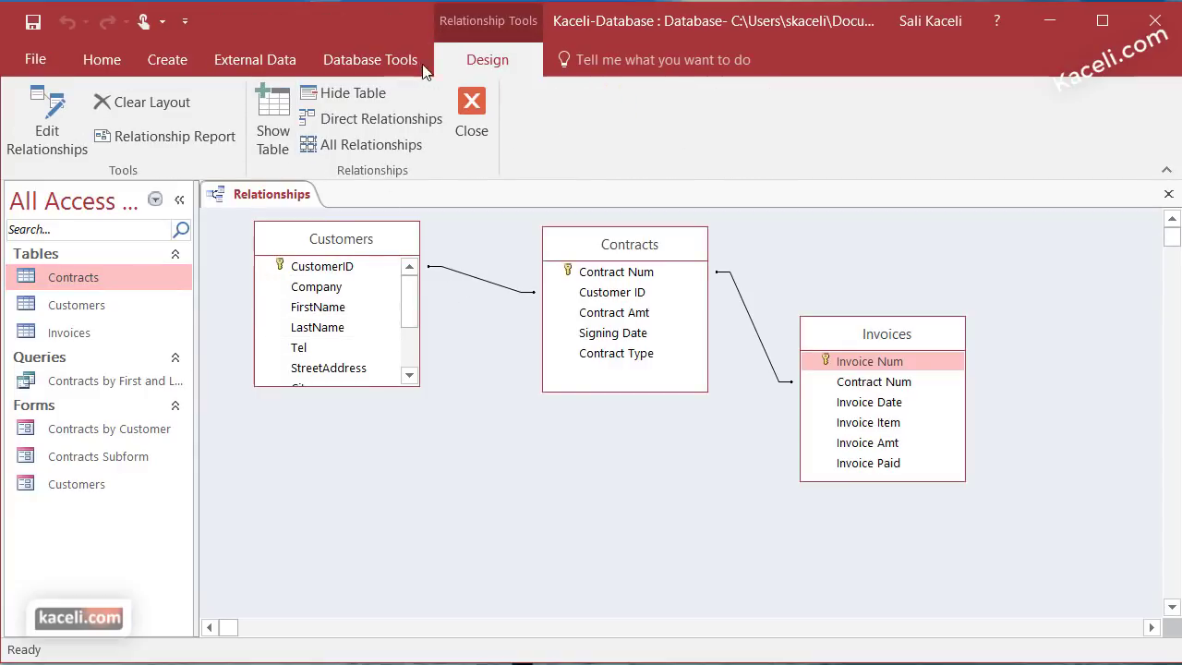
{"action": "left_click", "coordinate": [367, 69]}
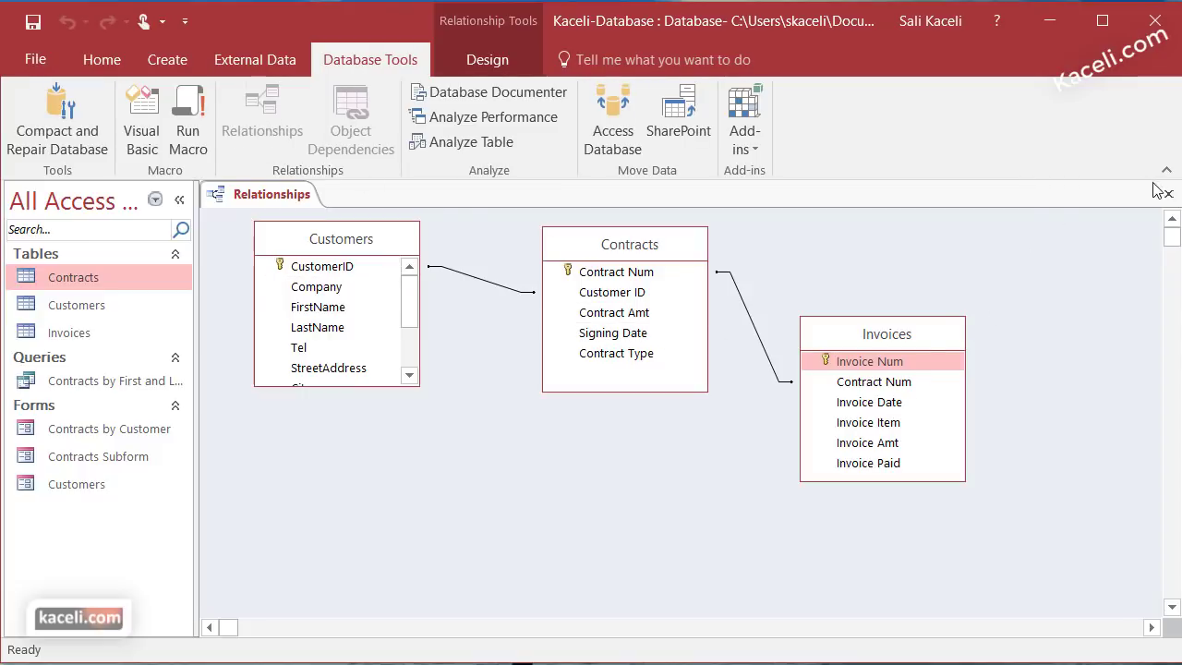
{"action": "left_click", "coordinate": [351, 259]}
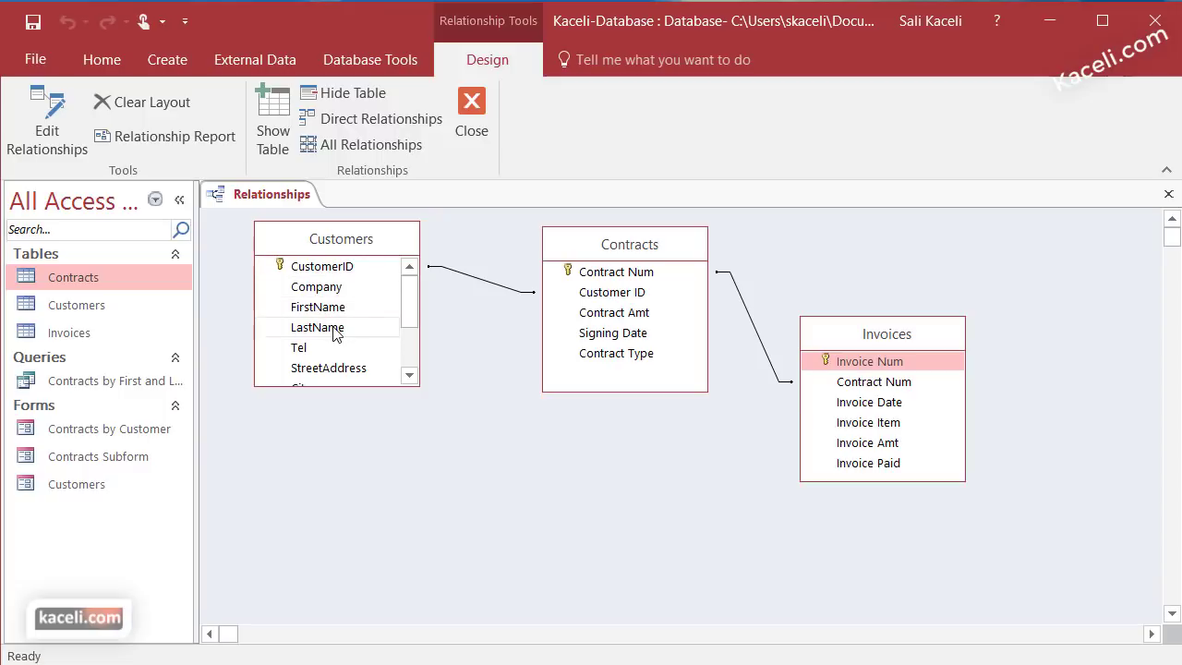
{"action": "left_click", "coordinate": [406, 378]}
{"action": "left_click", "coordinate": [409, 378]}
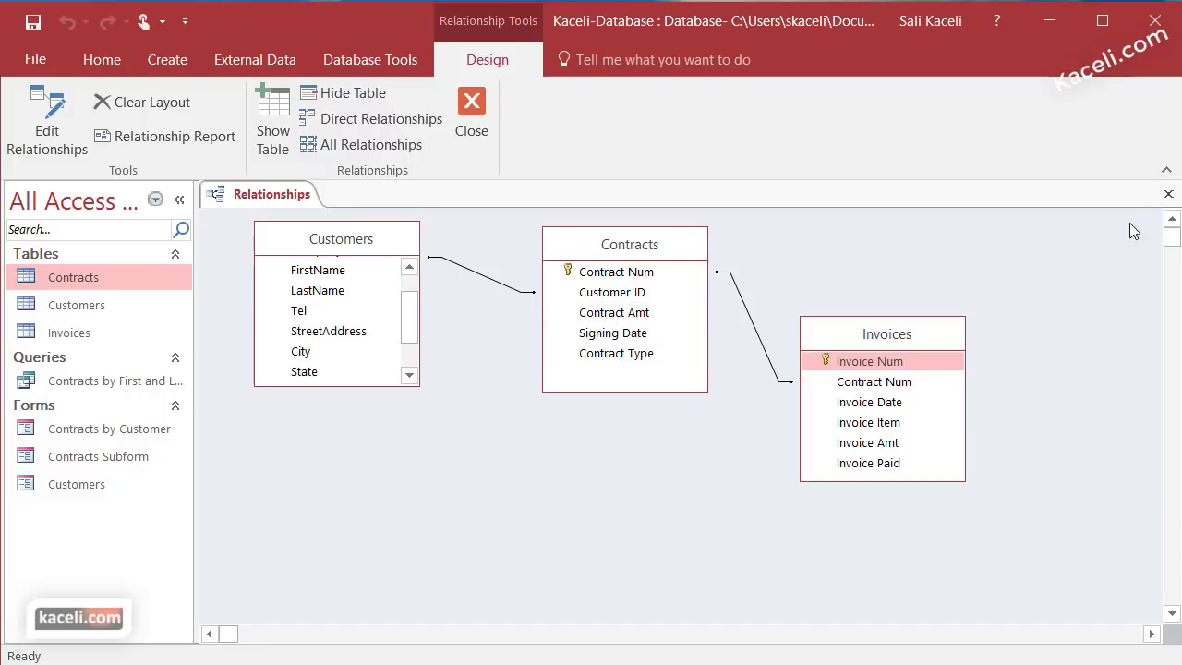
{"action": "left_click", "coordinate": [1169, 194]}
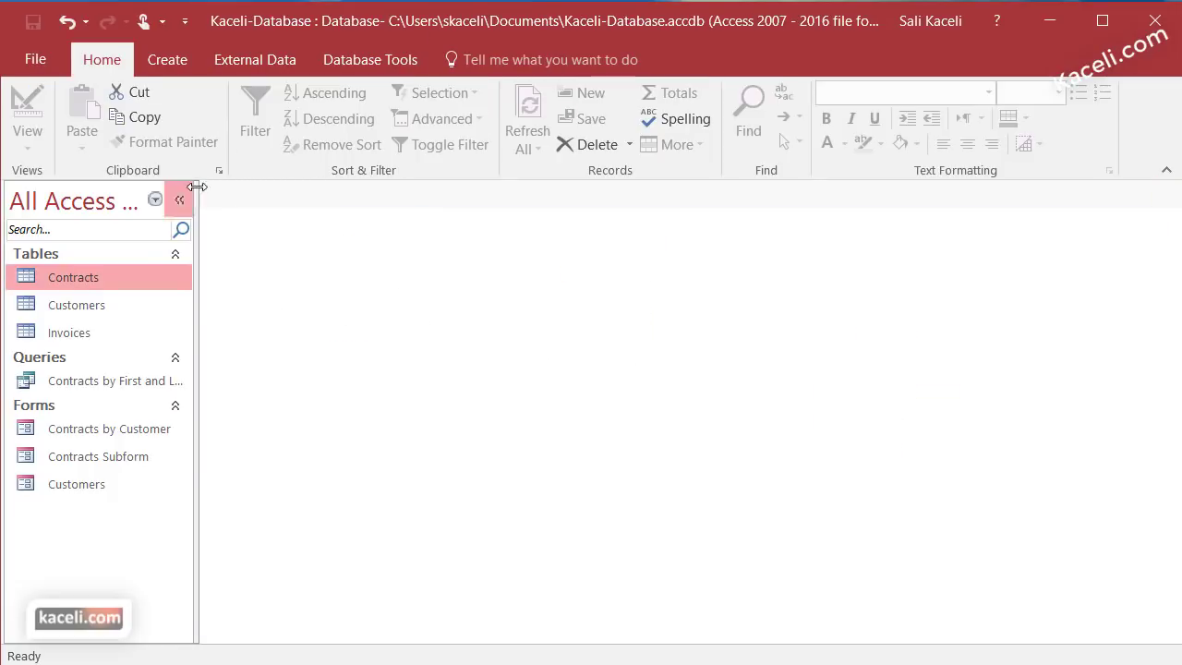
Start a Simple Query Wizard query and add CustomerID, FirstName and LastName from the Customers table
{"action": "left_click", "coordinate": [182, 63]}
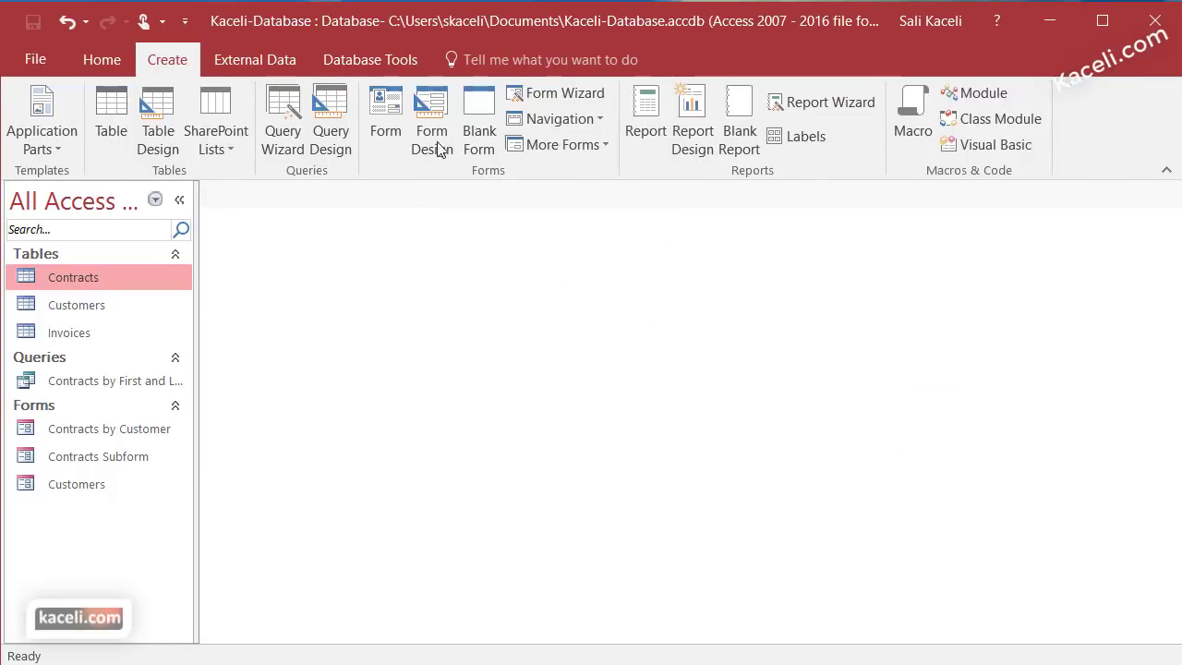
{"action": "left_click", "coordinate": [282, 120]}
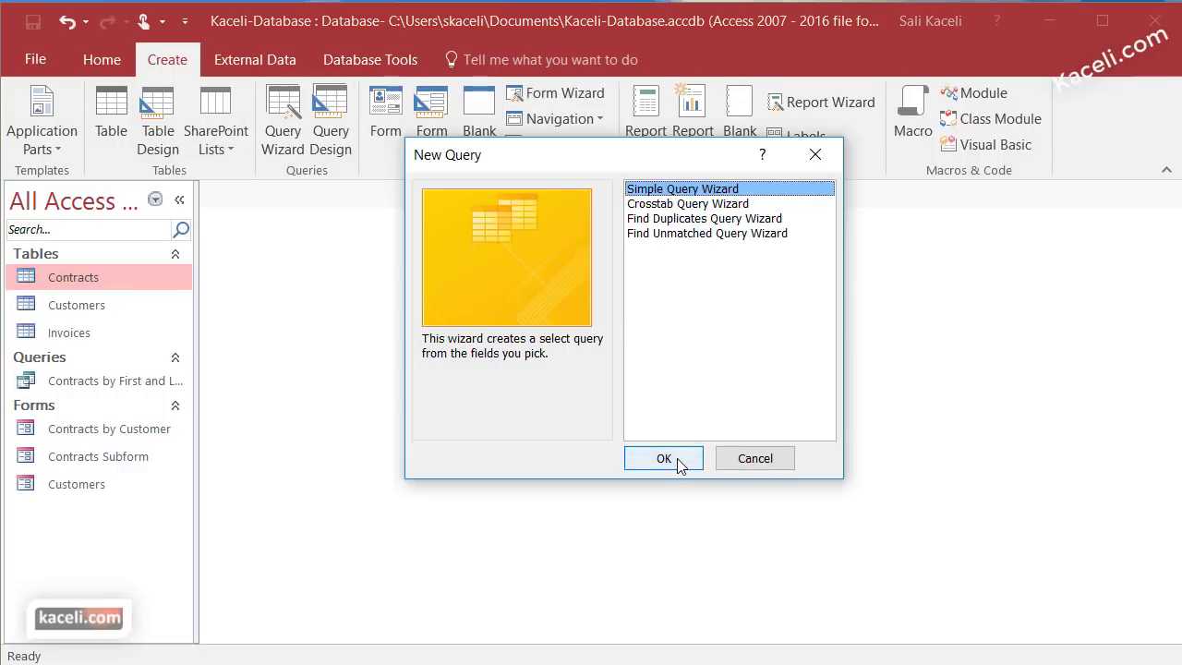
{"action": "left_click", "coordinate": [664, 459]}
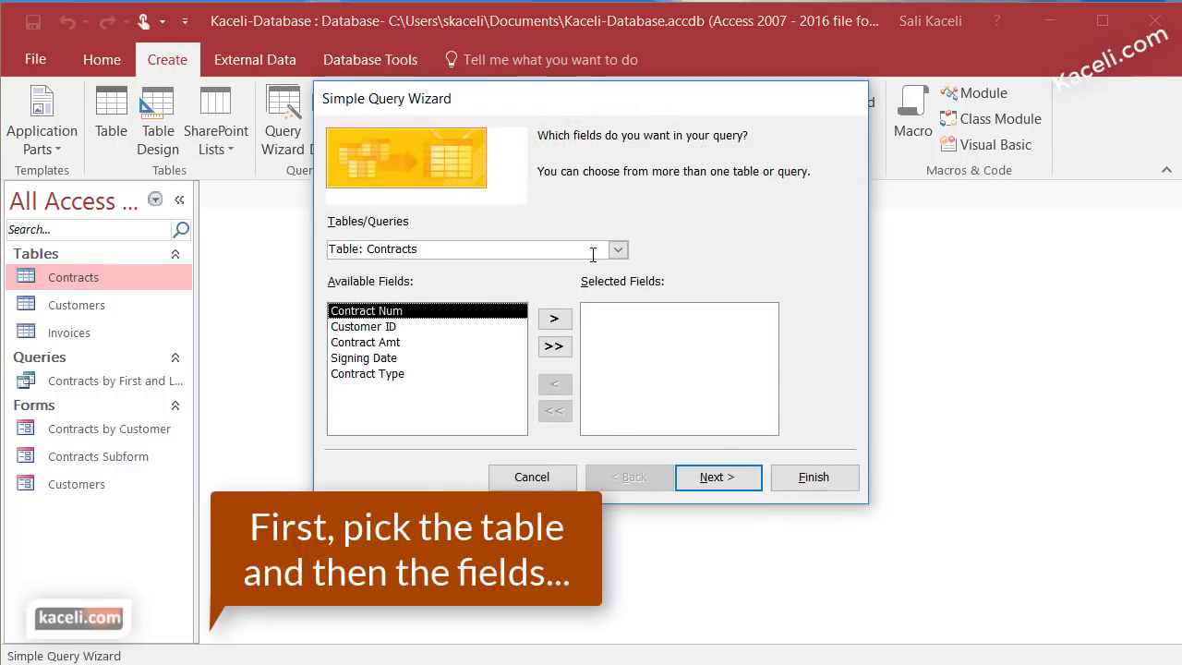
{"action": "left_click", "coordinate": [617, 250]}
{"action": "left_click", "coordinate": [449, 284]}
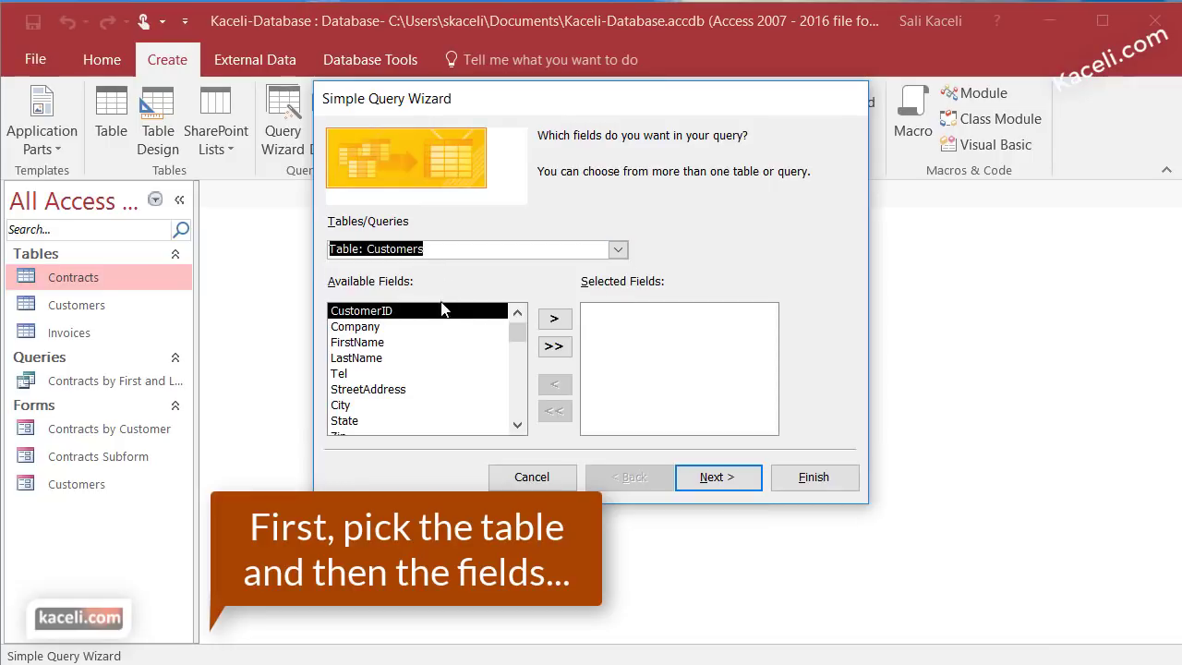
{"action": "left_click", "coordinate": [558, 322]}
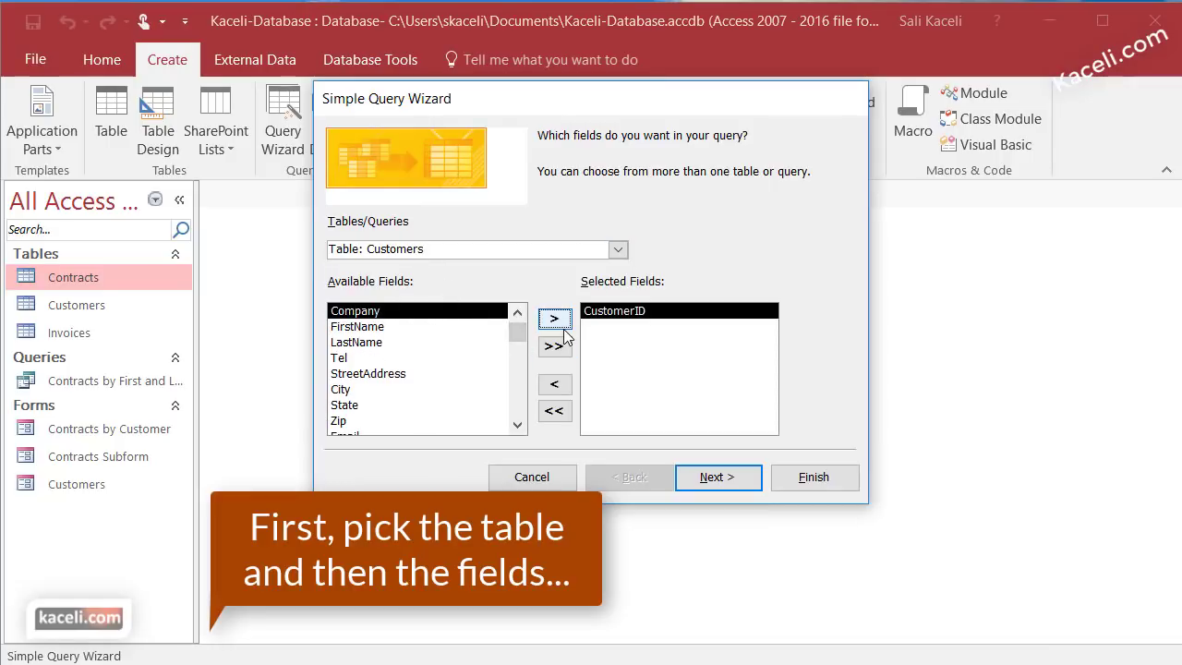
{"action": "left_click", "coordinate": [388, 327]}
{"action": "left_click", "coordinate": [562, 325]}
{"action": "left_click", "coordinate": [561, 325]}
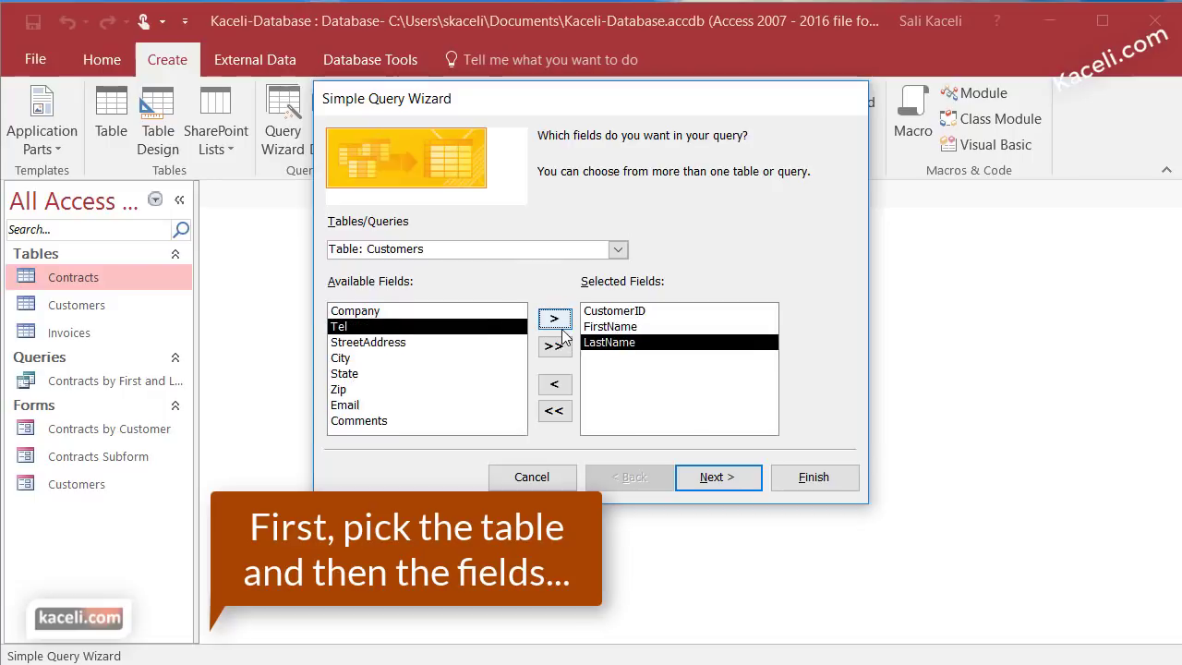
Add the StreetAddress, City, State and Zip fields of the Customers table to the query
{"action": "left_click", "coordinate": [420, 343]}
{"action": "left_click", "coordinate": [560, 322]}
{"action": "left_click", "coordinate": [557, 321]}
{"action": "left_click", "coordinate": [557, 321]}
{"action": "left_click", "coordinate": [558, 320]}
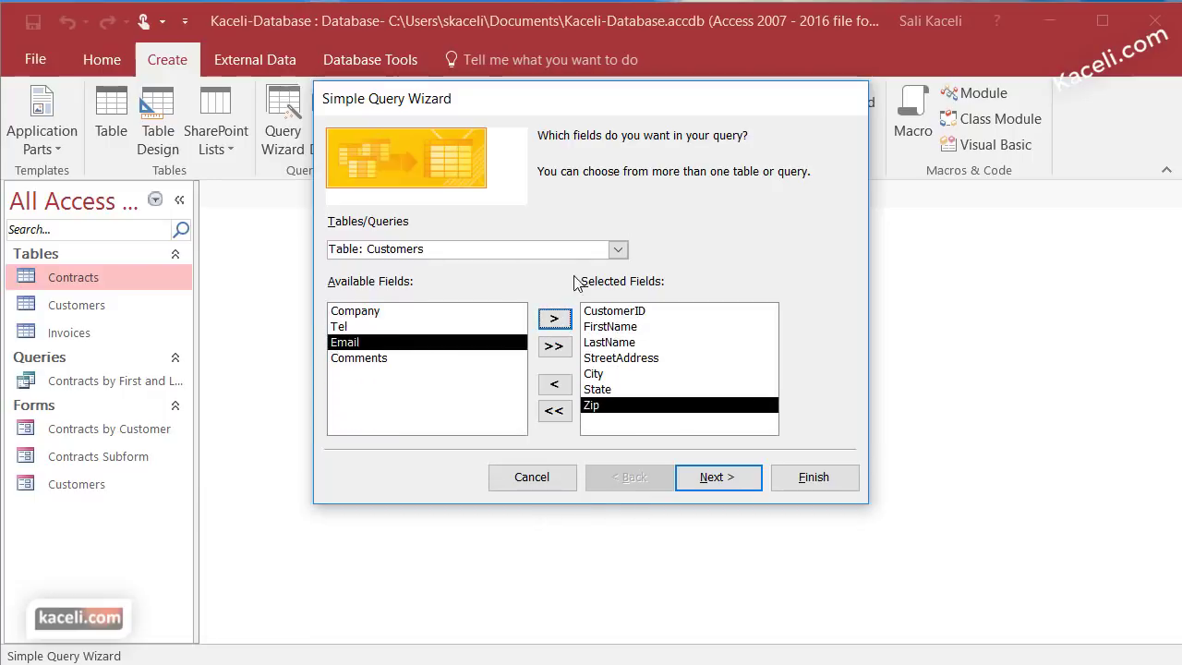
Add Contract Num, Contract Amt, Signing Date and Contract Type from the Contracts table to the query
{"action": "left_click", "coordinate": [619, 249]}
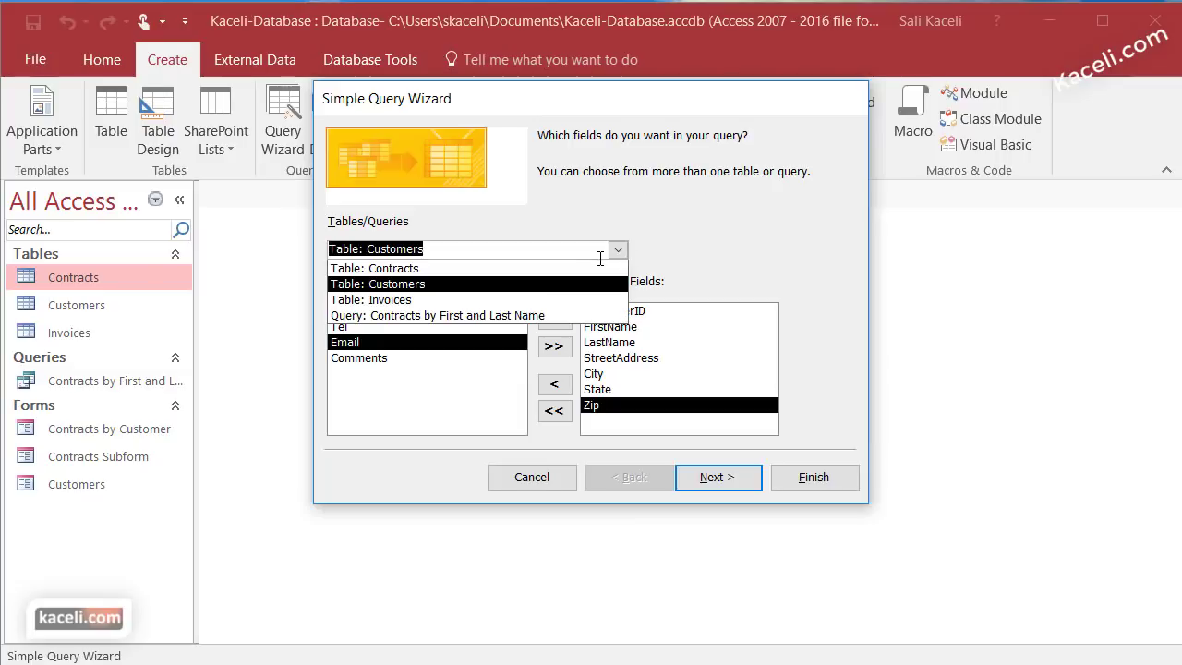
{"action": "left_click", "coordinate": [436, 270]}
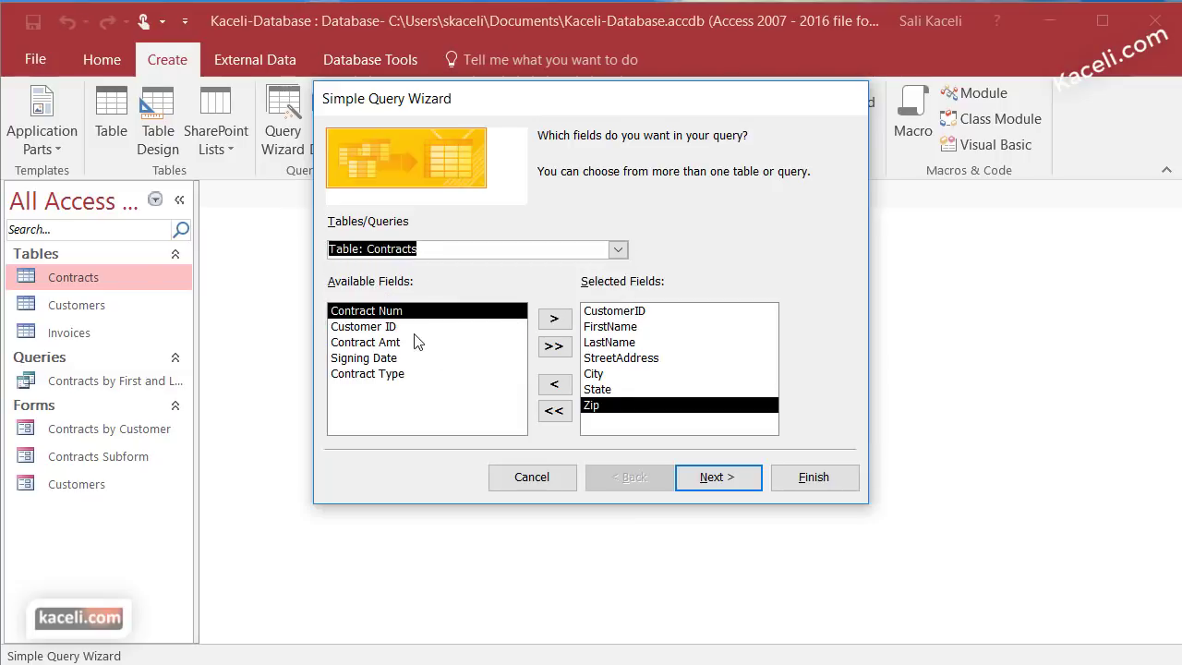
{"action": "left_click", "coordinate": [554, 318]}
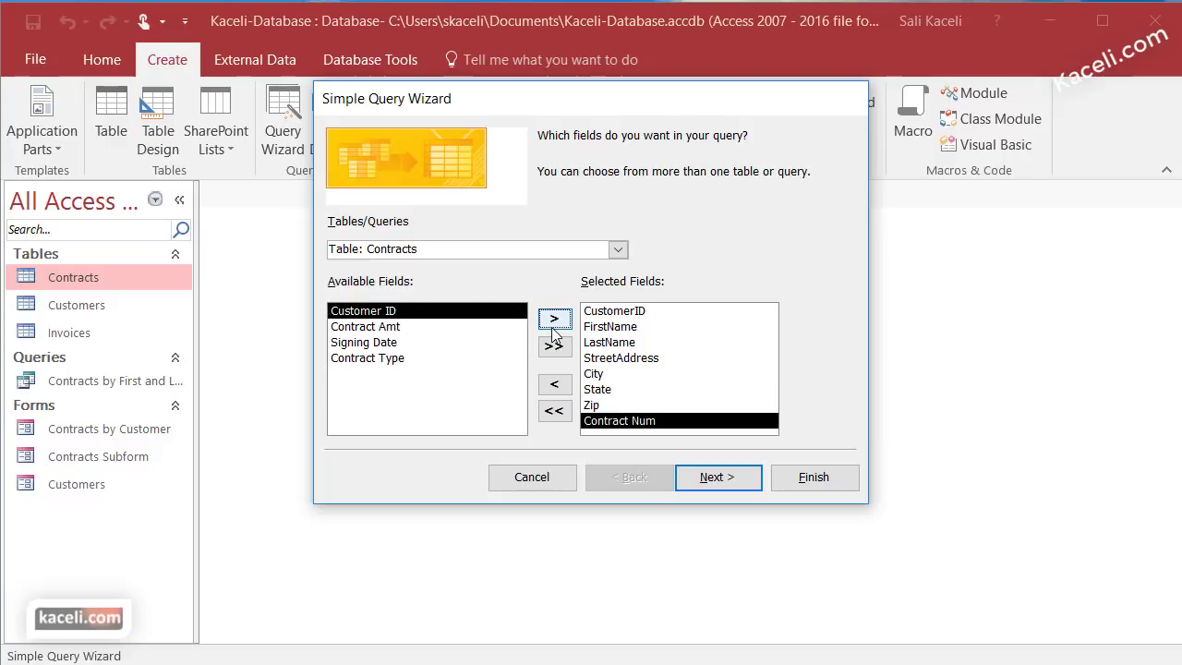
{"action": "left_click", "coordinate": [554, 320]}
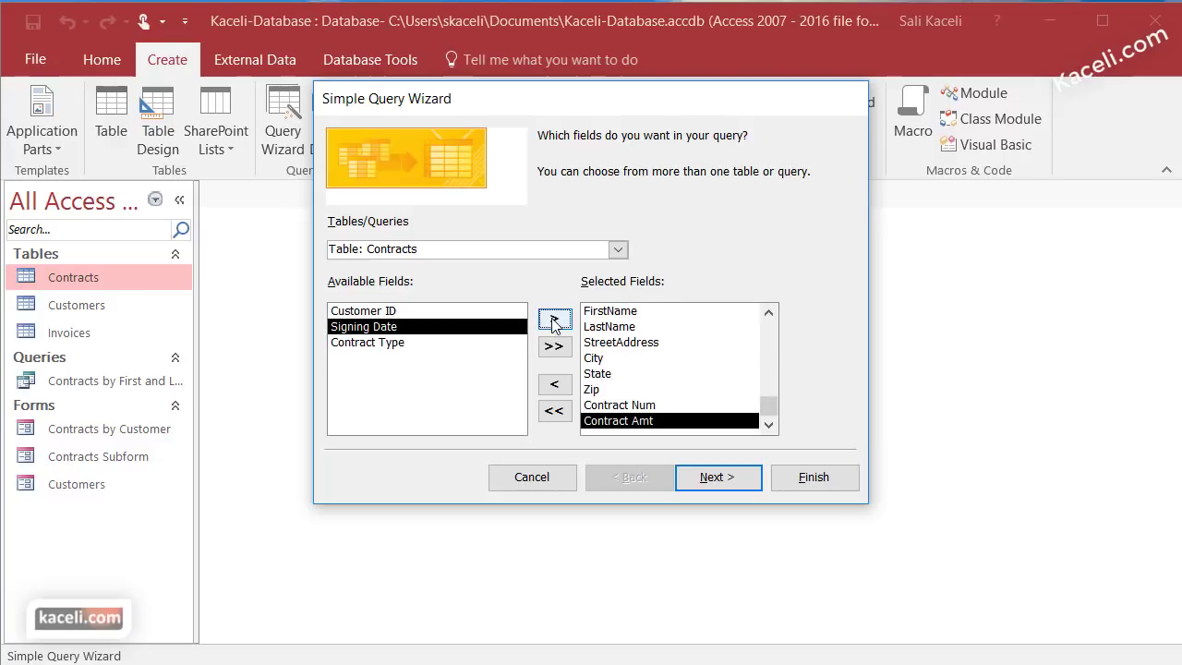
{"action": "left_click", "coordinate": [554, 320]}
{"action": "left_click", "coordinate": [554, 320]}
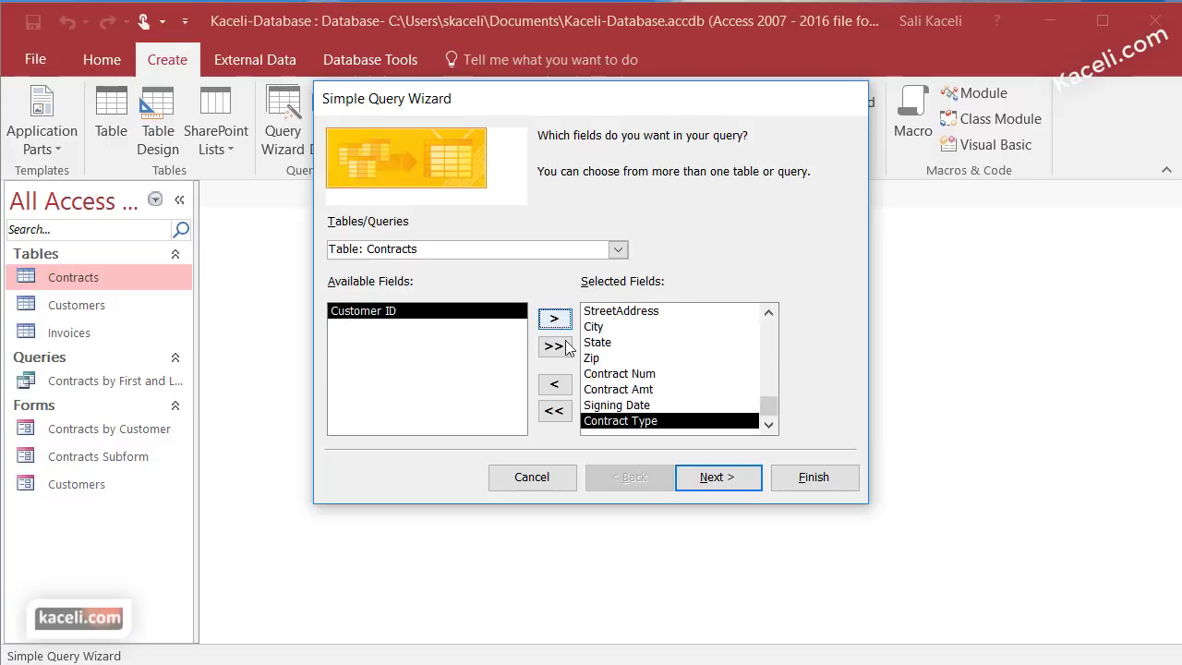
Finish the wizard as a detail query titled "Customers and Contracts" and open it to view its information
{"action": "left_click", "coordinate": [720, 480]}
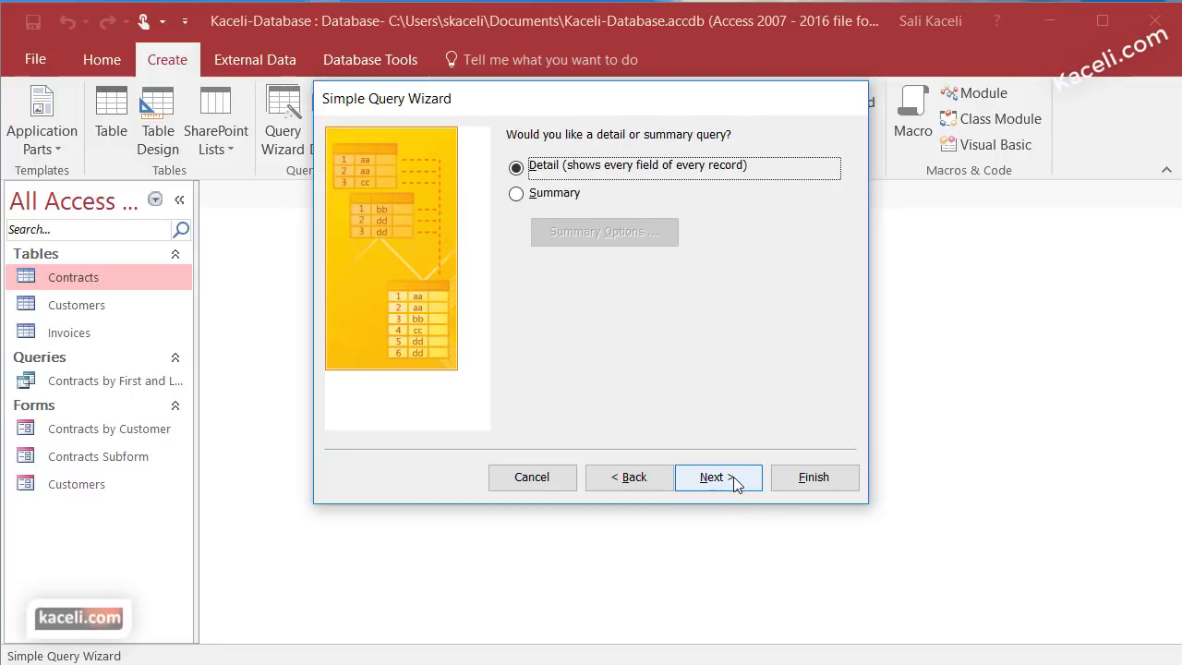
{"action": "left_click", "coordinate": [733, 476]}
{"action": "left_click_drag", "start_coordinate": [605, 163], "coordinate": [470, 153]}
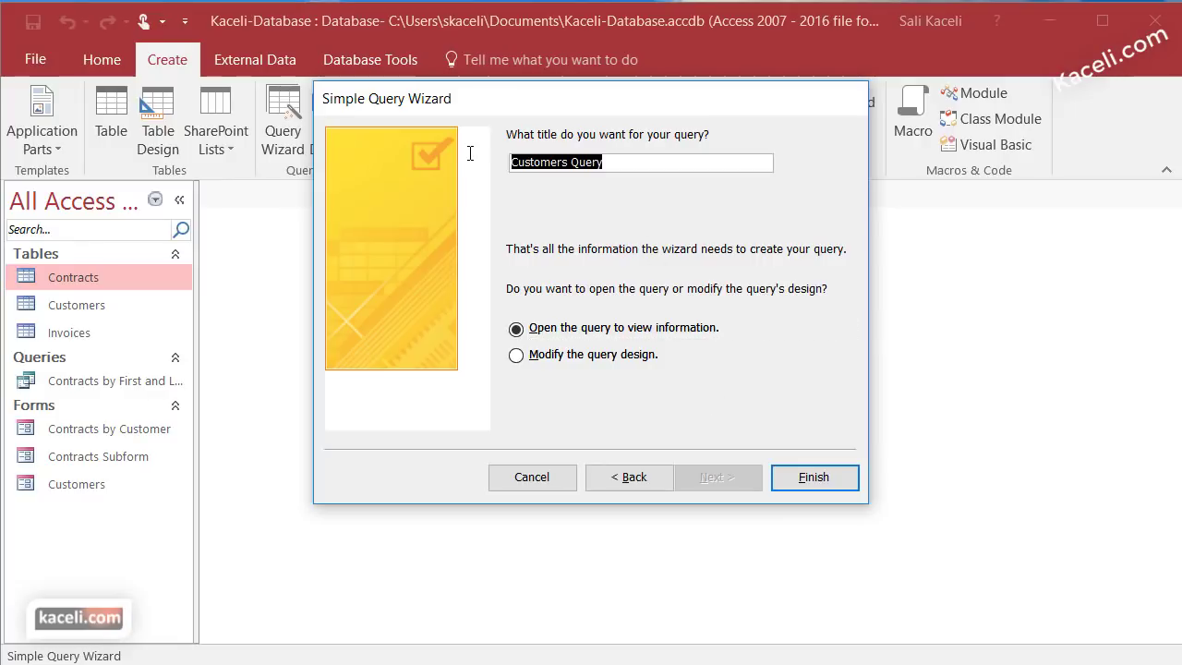
{"action": "type", "text": "Customers and Contracts"}
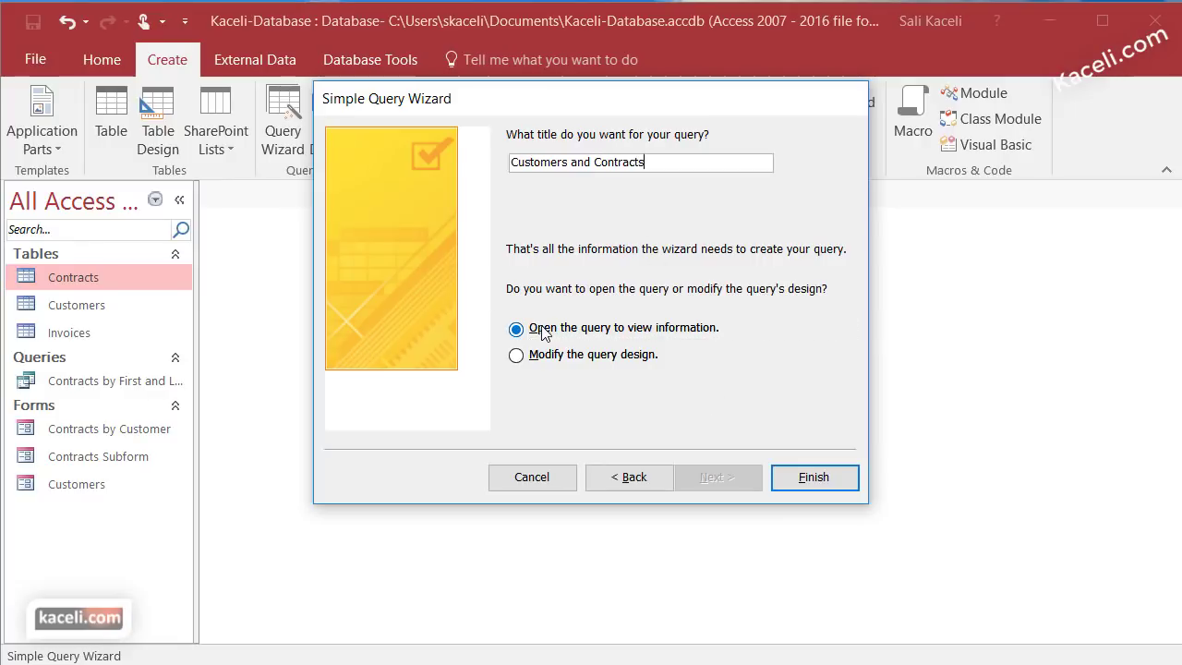
{"action": "left_click", "coordinate": [805, 481]}
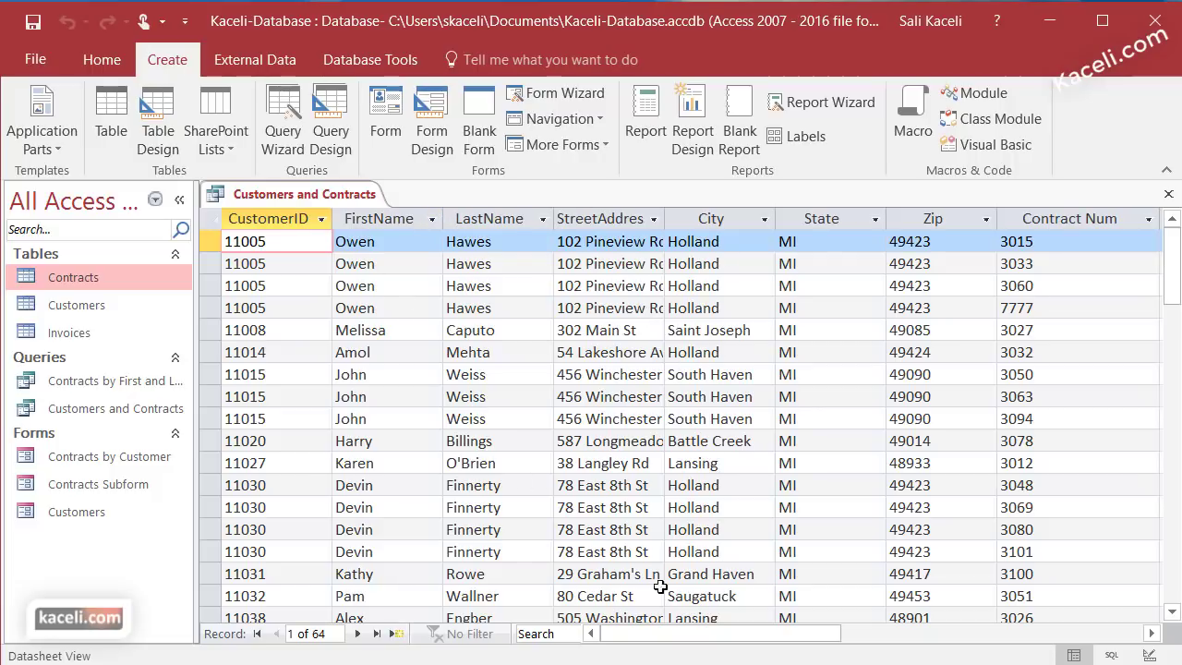
Fit the Contract Type column width to its contents and close the query, saving the layout changes
{"action": "left_click_drag", "start_coordinate": [742, 638], "coordinate": [946, 640]}
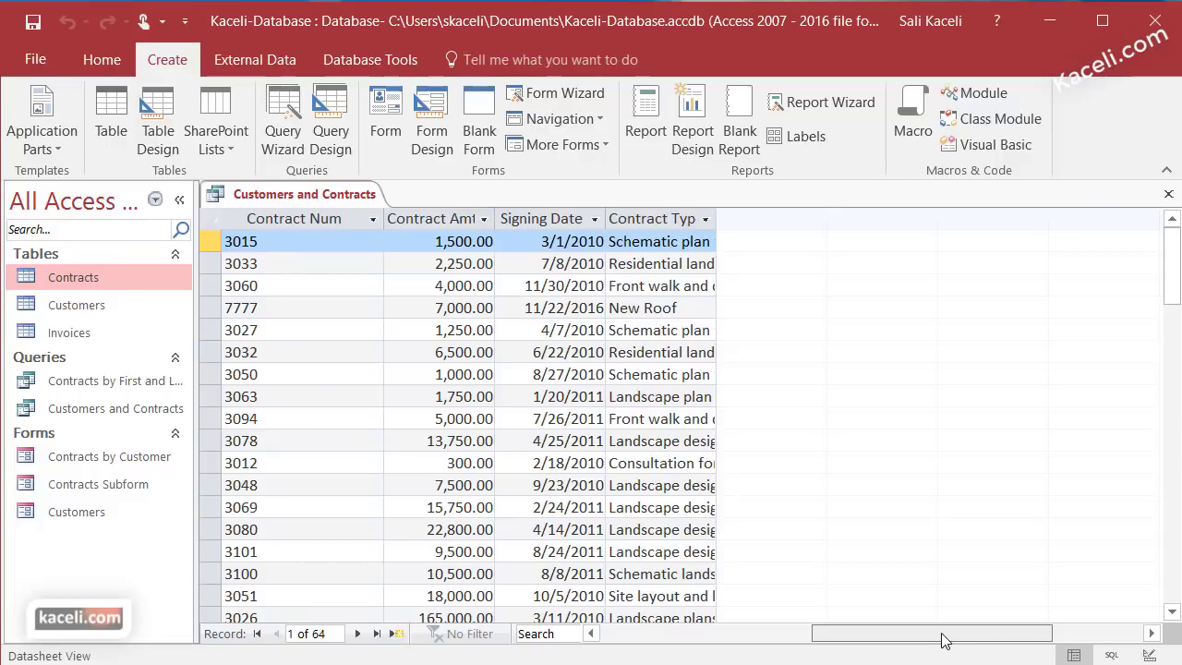
{"action": "double_click", "coordinate": [718, 213]}
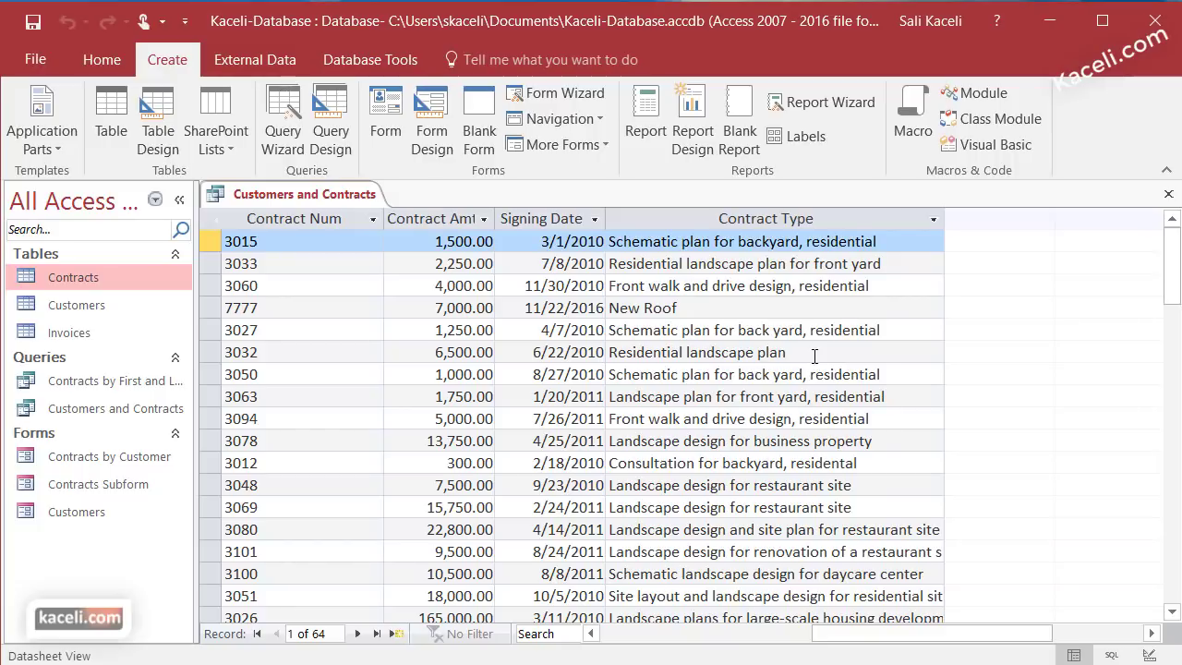
{"action": "left_click", "coordinate": [1170, 196]}
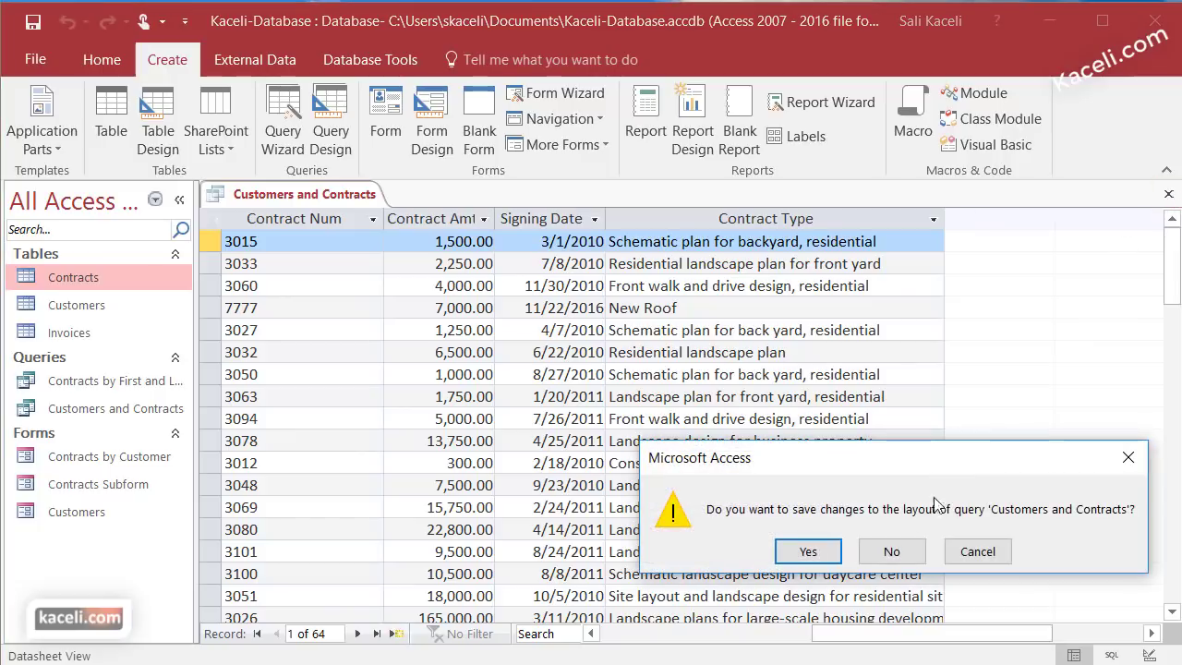
{"action": "left_click", "coordinate": [807, 549]}
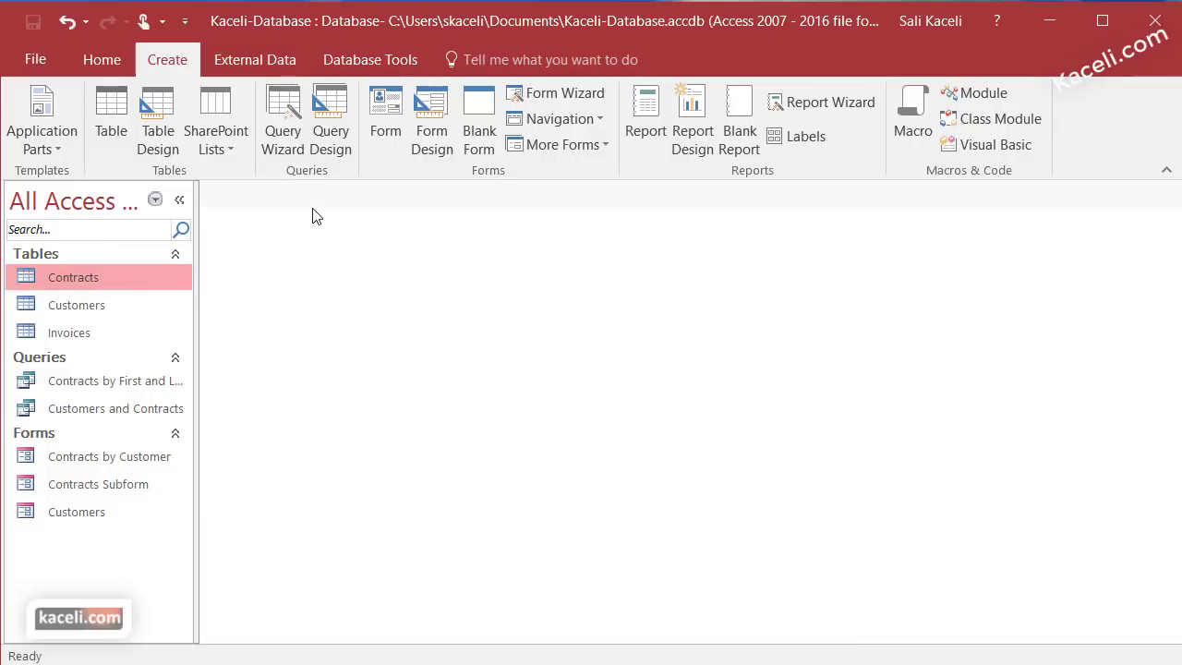
Start another Simple Query Wizard query and add Contract Num, Customer ID, Contract Amt, Signing Date and Contract Type from the Contracts table
{"action": "left_click", "coordinate": [285, 109]}
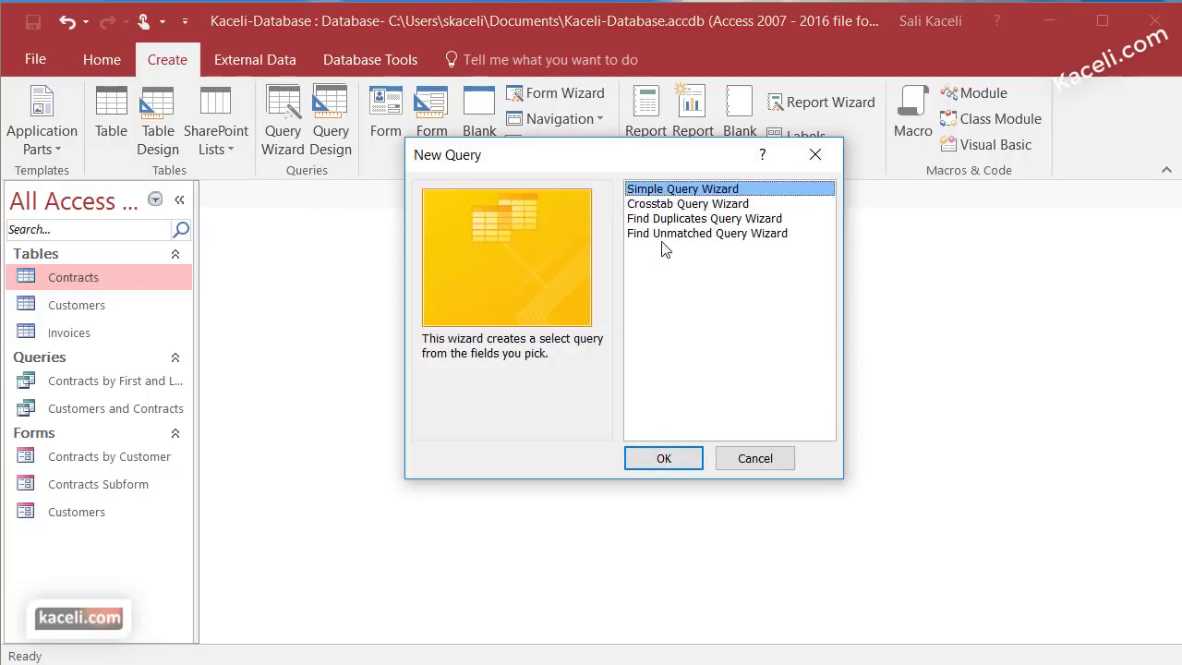
{"action": "left_click", "coordinate": [664, 459]}
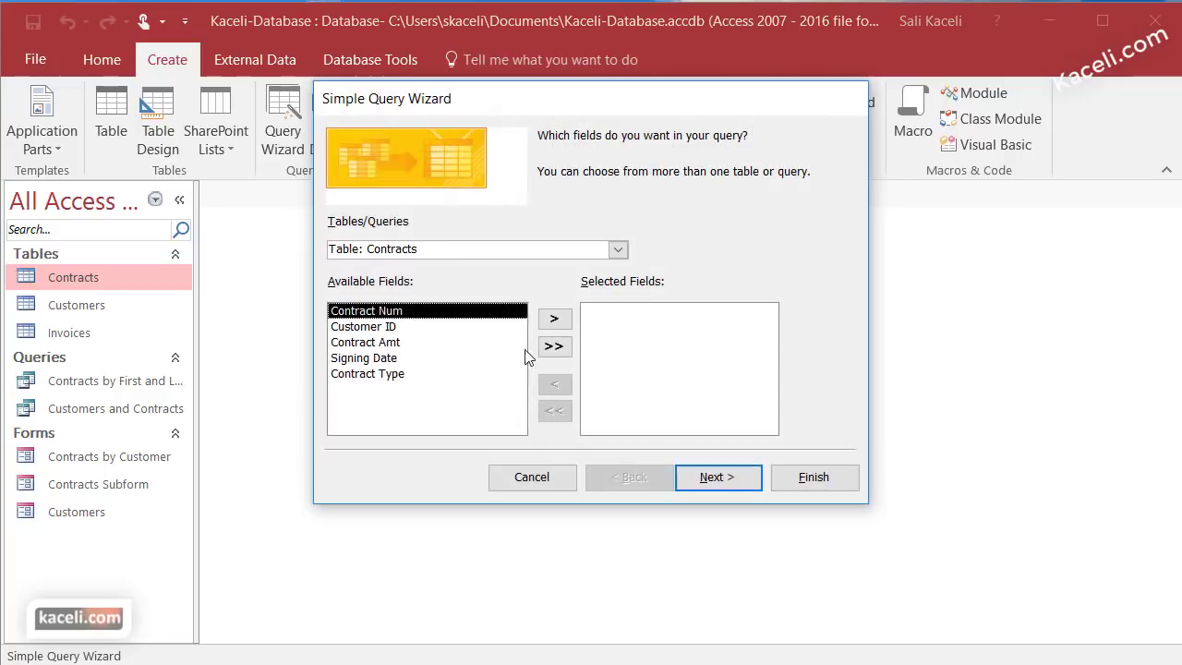
{"action": "left_click", "coordinate": [618, 250]}
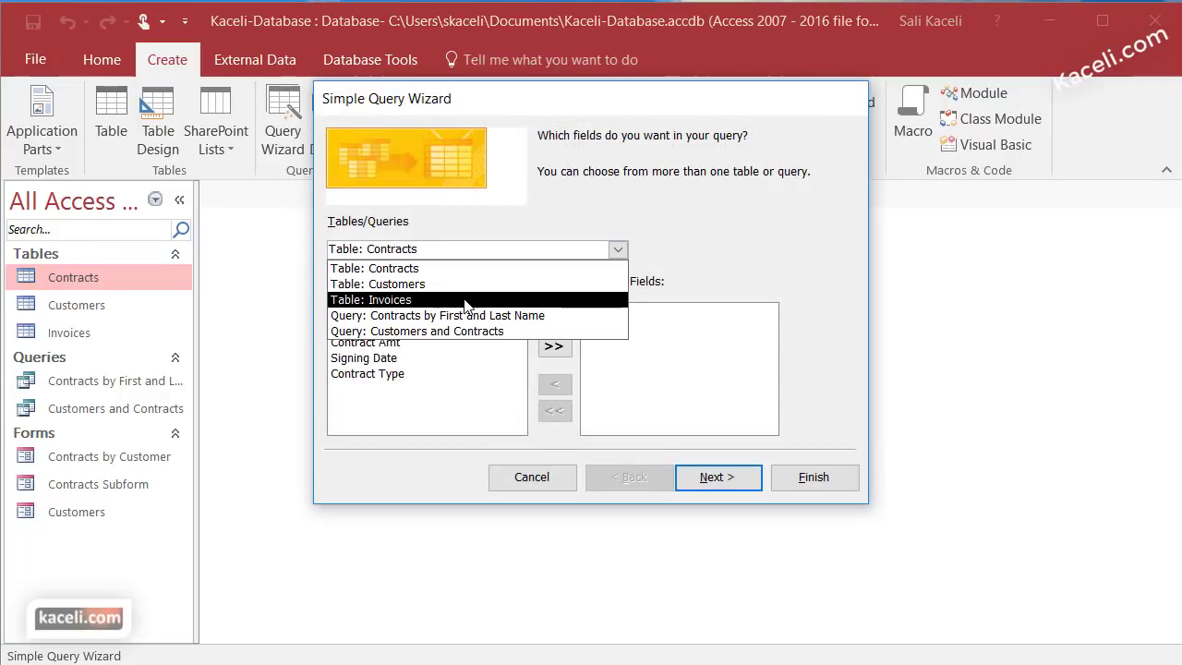
{"action": "left_click", "coordinate": [441, 268]}
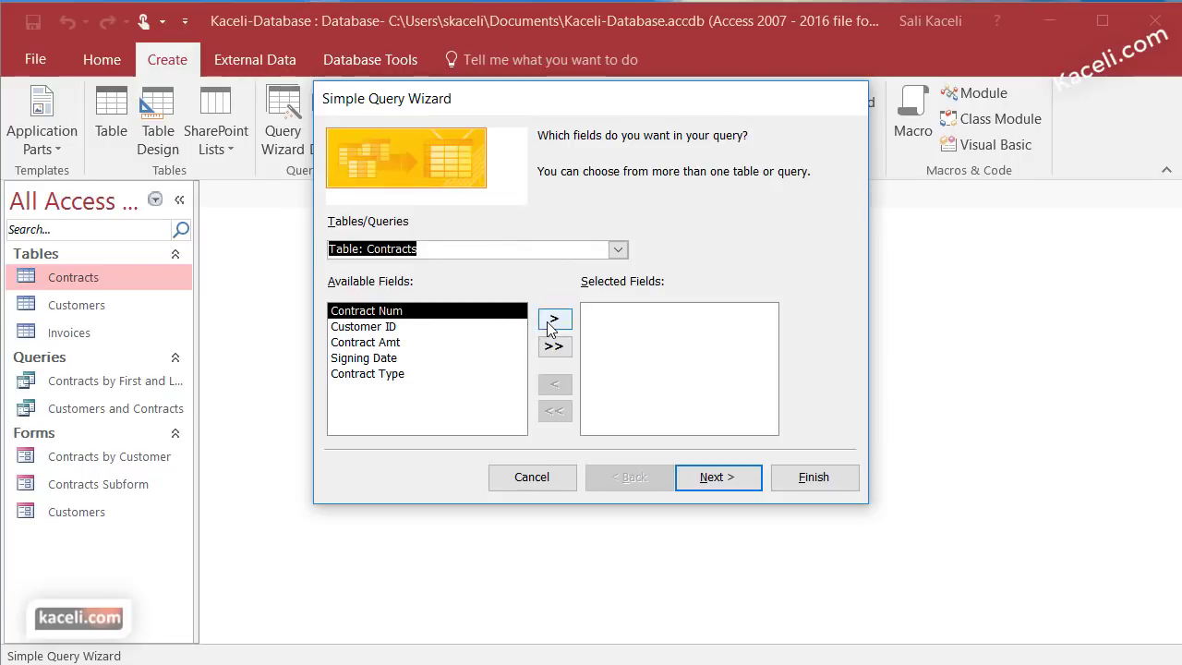
{"action": "left_click", "coordinate": [548, 324]}
{"action": "left_click", "coordinate": [549, 323]}
{"action": "left_click", "coordinate": [549, 324]}
{"action": "left_click", "coordinate": [549, 323]}
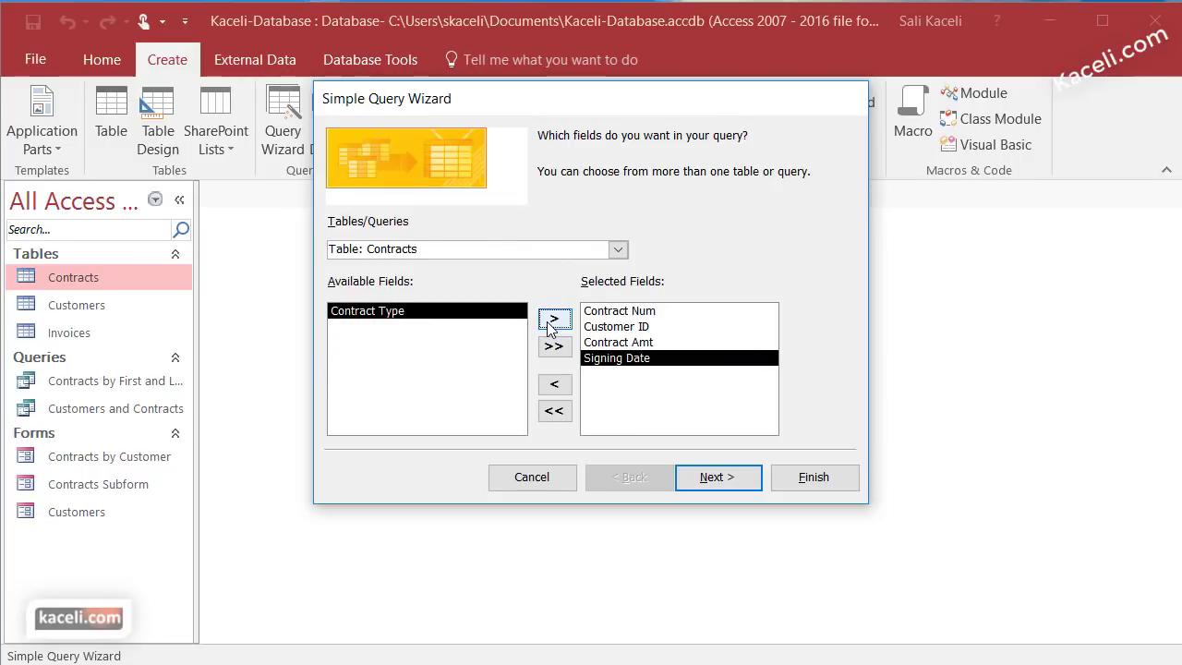
{"action": "left_click", "coordinate": [549, 323]}
Add Invoice Num, Invoice Date, Invoice Item, Invoice Amt and Invoice Paid from the Invoices table to the wizard's selected fields
{"action": "left_click", "coordinate": [619, 250]}
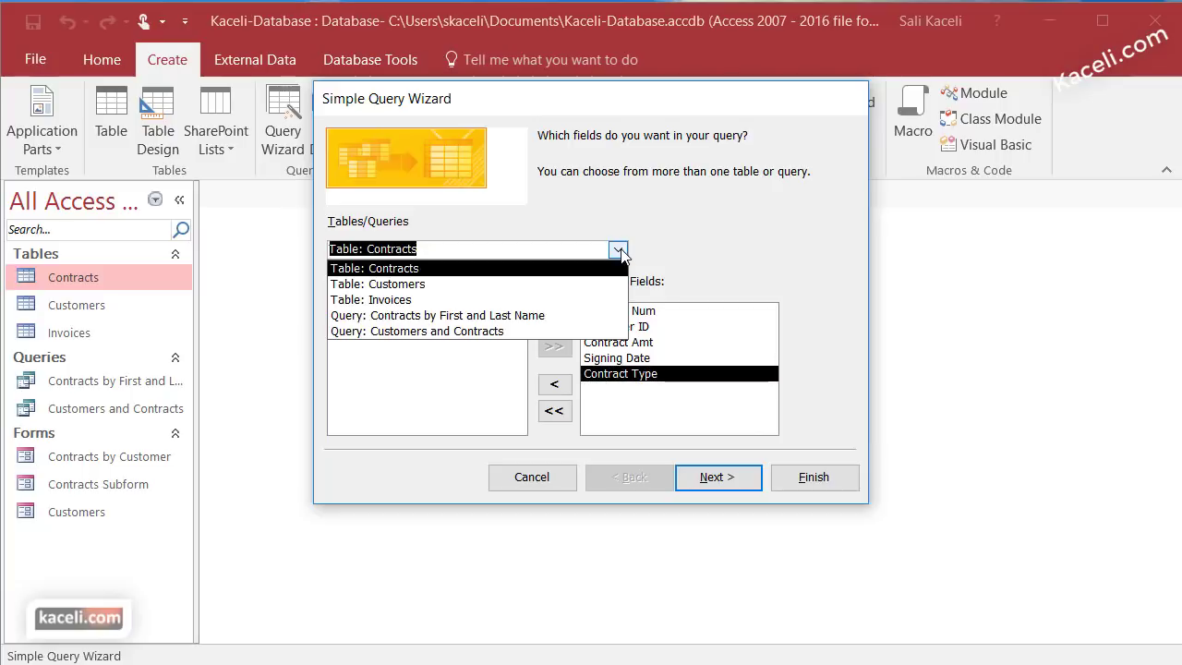
{"action": "left_click", "coordinate": [443, 300]}
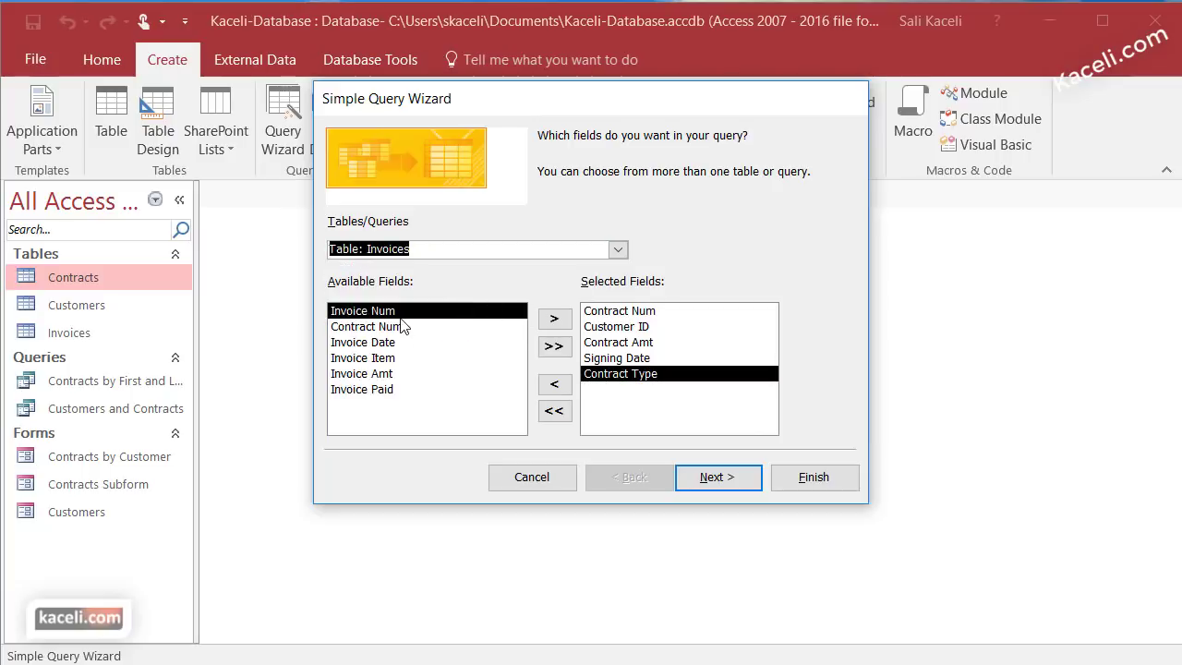
{"action": "left_click", "coordinate": [555, 319]}
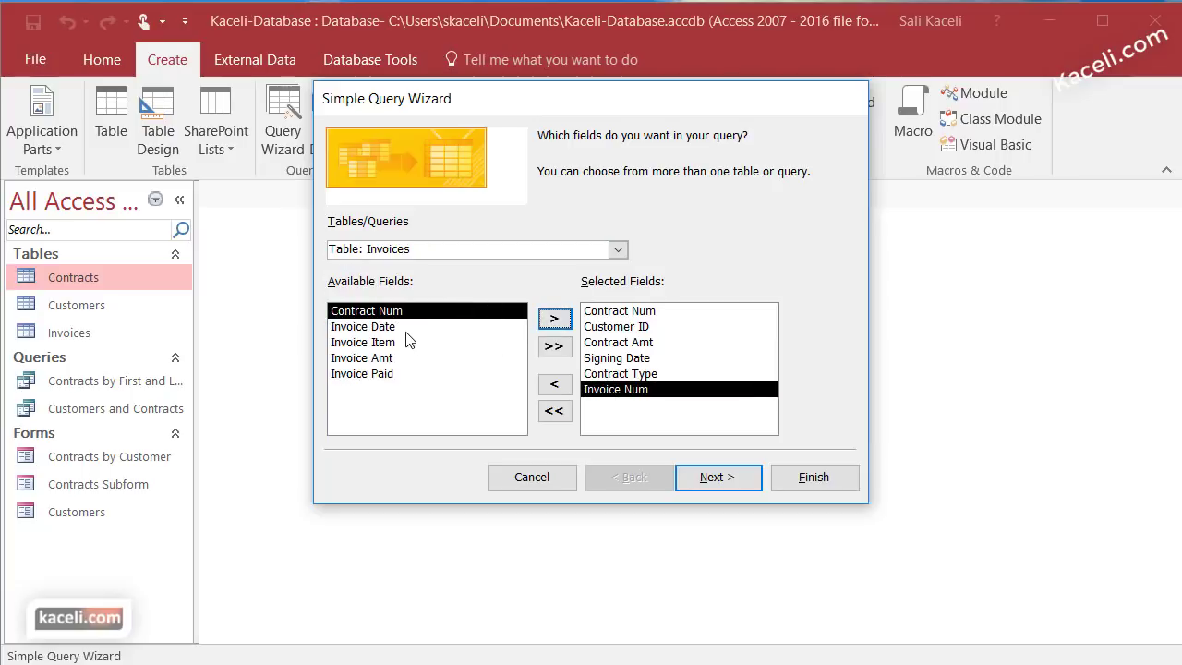
{"action": "left_click", "coordinate": [407, 329]}
{"action": "left_click", "coordinate": [554, 320]}
{"action": "left_click", "coordinate": [554, 320]}
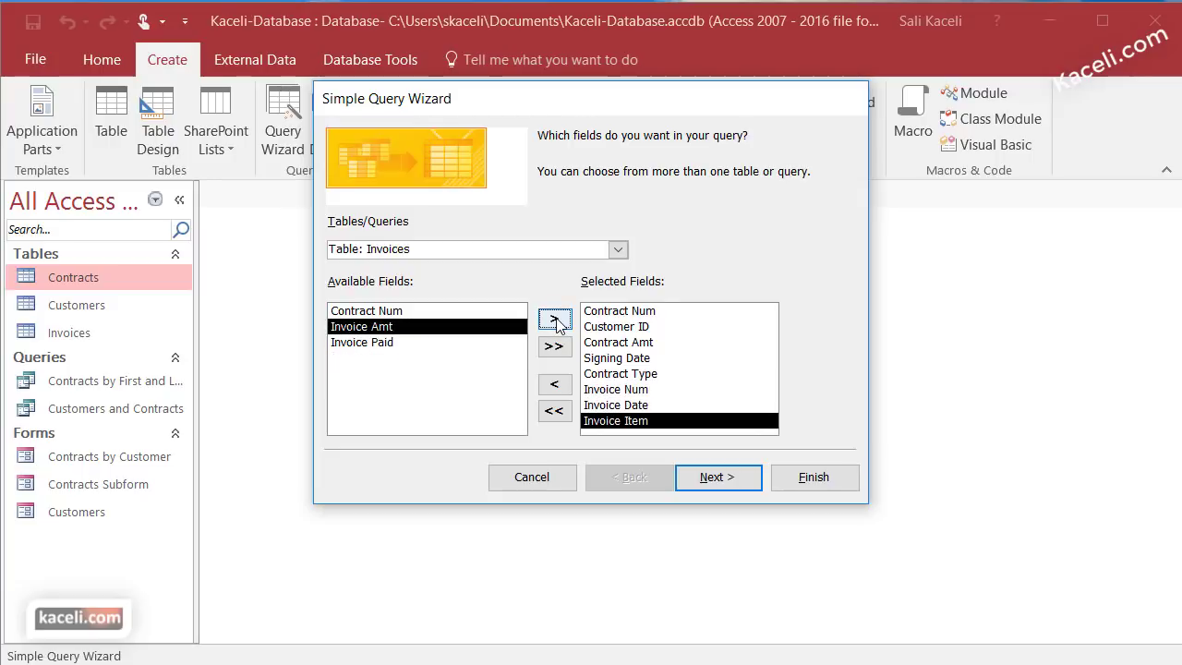
{"action": "left_click", "coordinate": [555, 320]}
{"action": "left_click", "coordinate": [554, 320]}
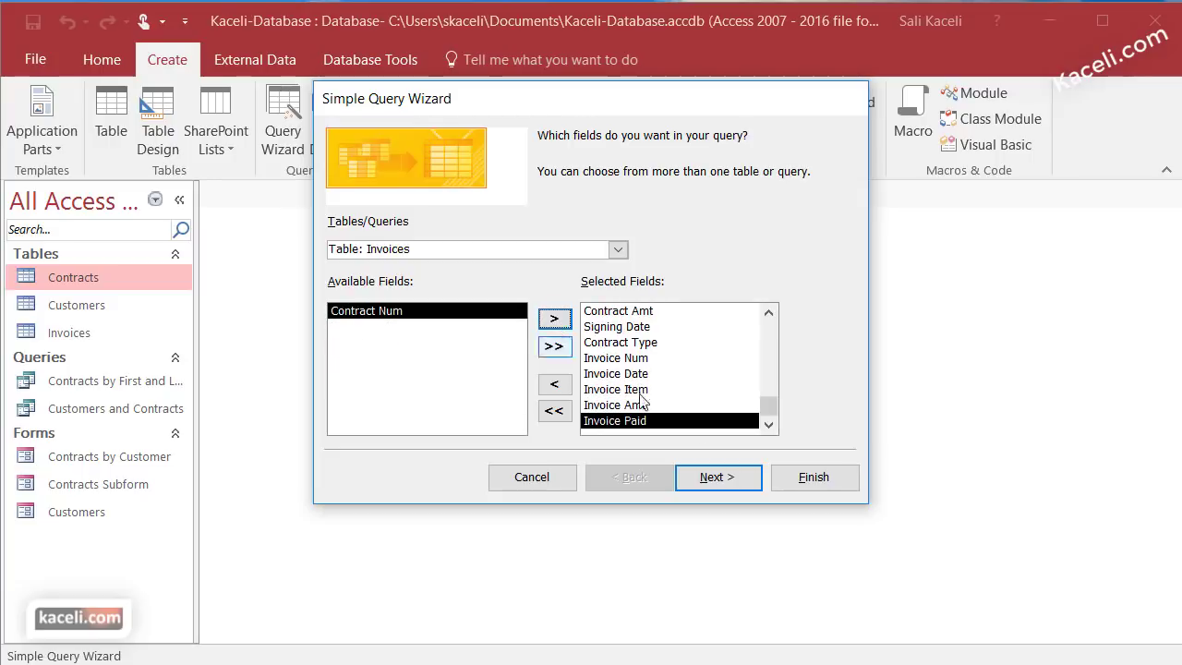
Finish the wizard as a detail query titled "Invoices and Contracts" and open it to view its columns through Invoice Paid
{"action": "left_click", "coordinate": [718, 484]}
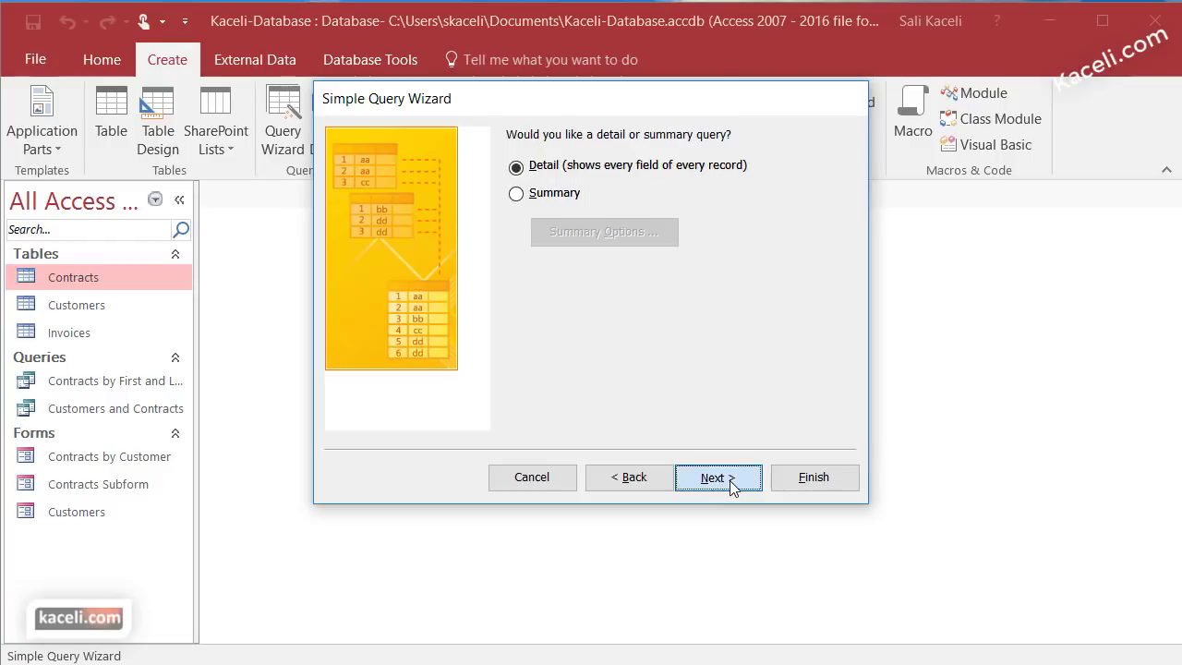
{"action": "left_click", "coordinate": [717, 478]}
{"action": "left_click_drag", "start_coordinate": [619, 158], "coordinate": [440, 169]}
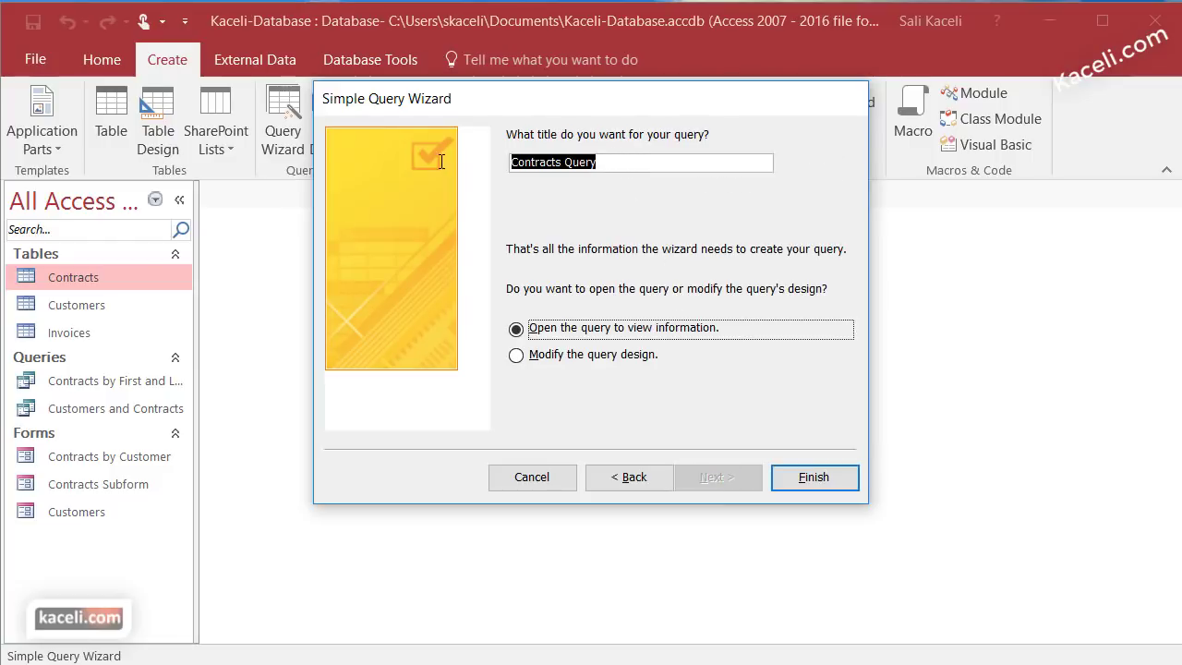
{"action": "type", "text": "Invoices and Contracts"}
{"action": "left_click", "coordinate": [836, 478]}
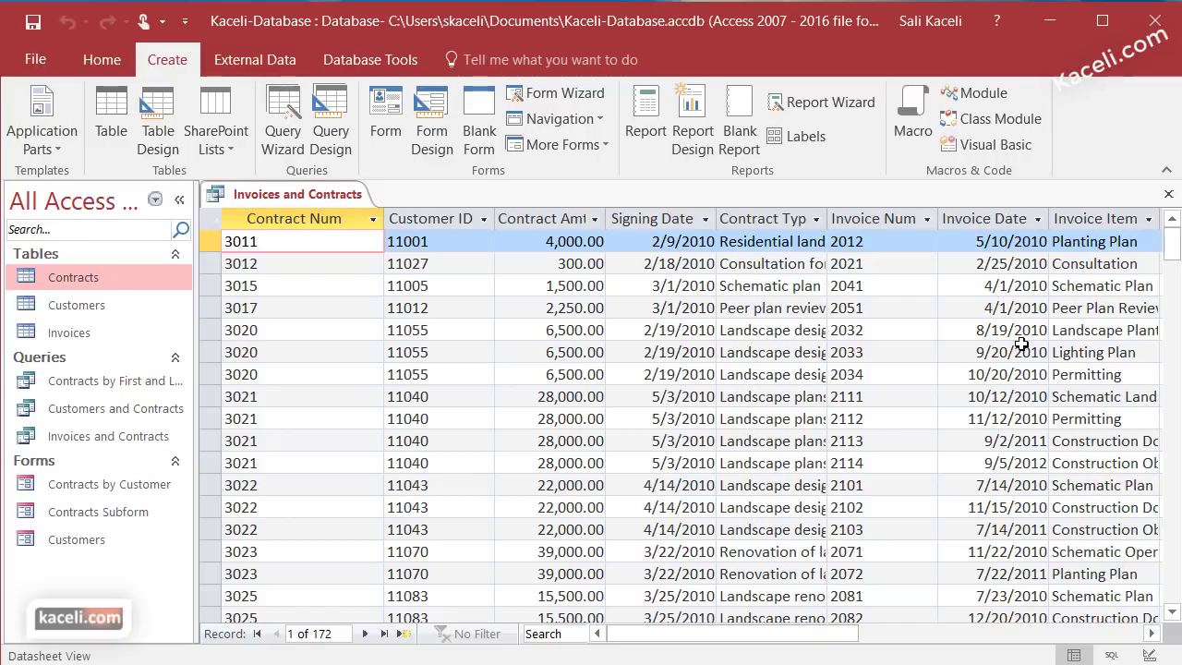
{"action": "left_click_drag", "start_coordinate": [747, 634], "coordinate": [811, 644]}
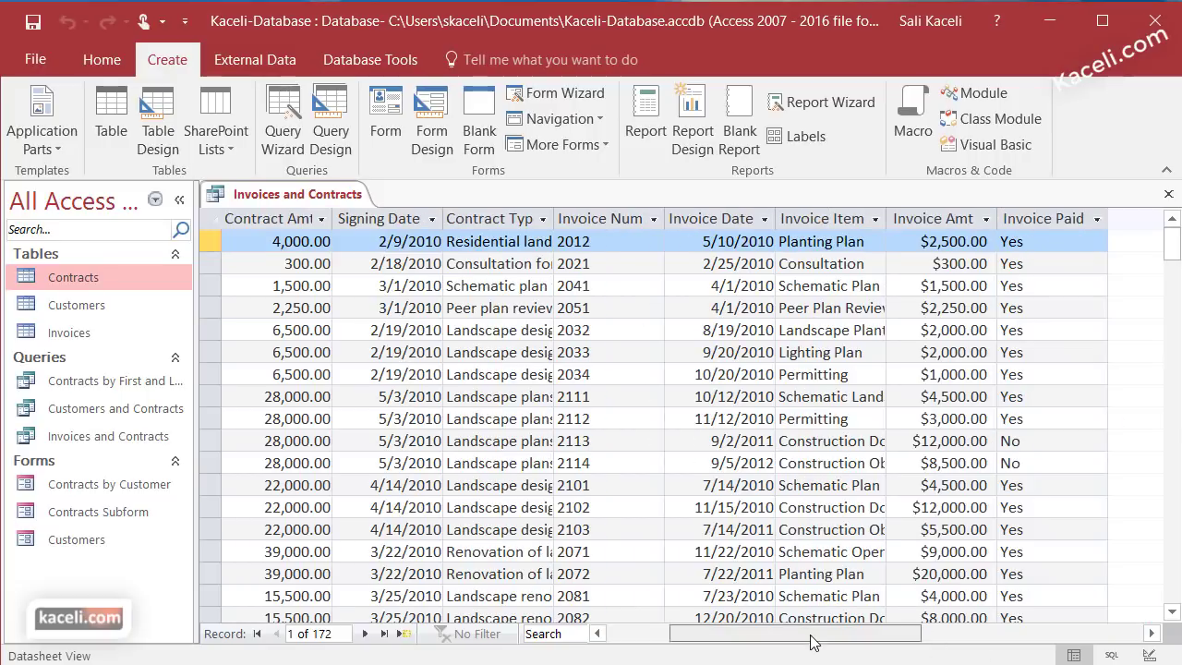
{"action": "scroll", "coordinate": [902, 311], "scroll_direction": "right", "scroll_amount": 1}
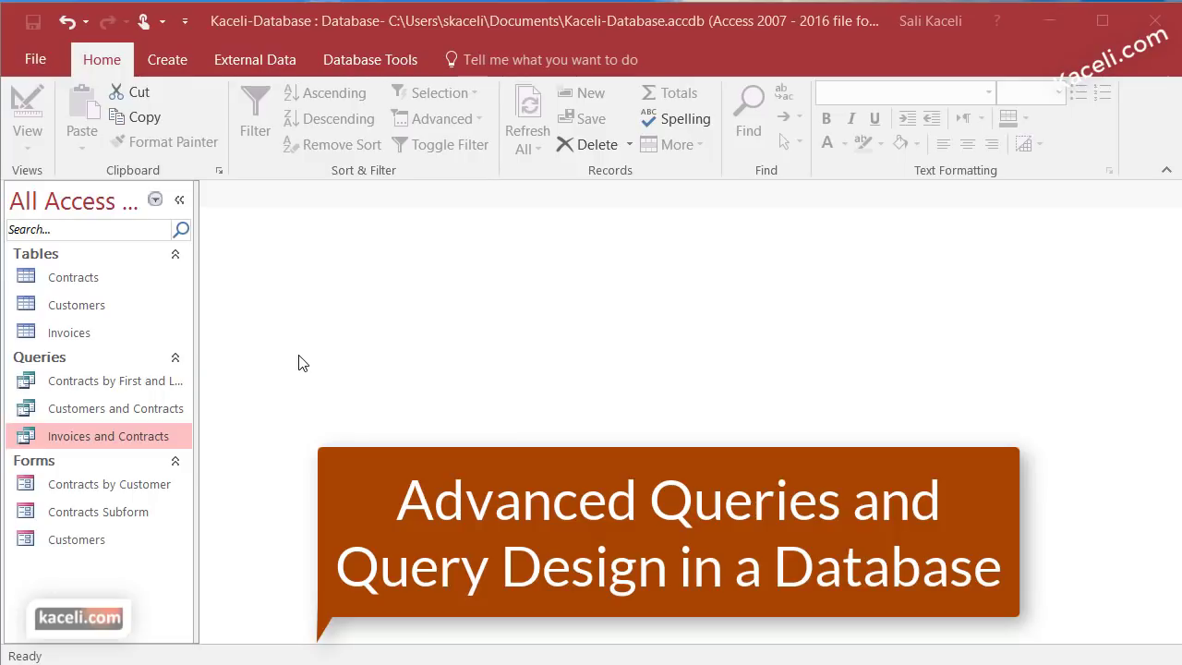
Start a new query in Query Design and add the Contracts, Customers and Invoices tables to it
{"action": "left_click", "coordinate": [177, 62]}
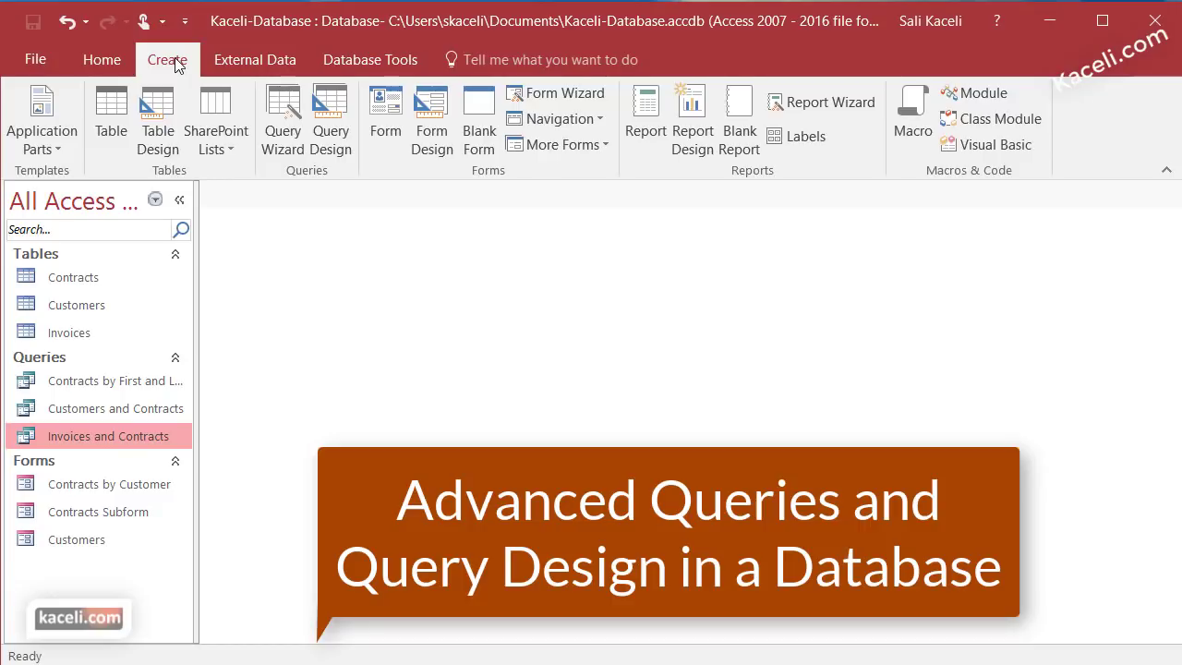
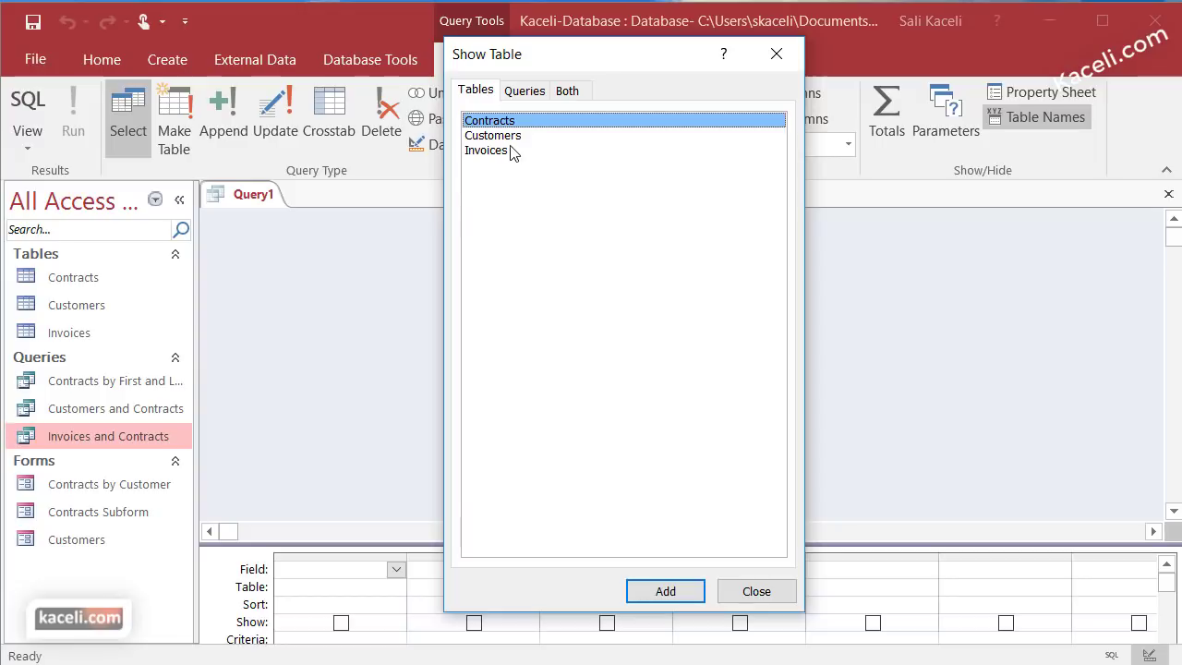
{"action": "left_click", "coordinate": [665, 591]}
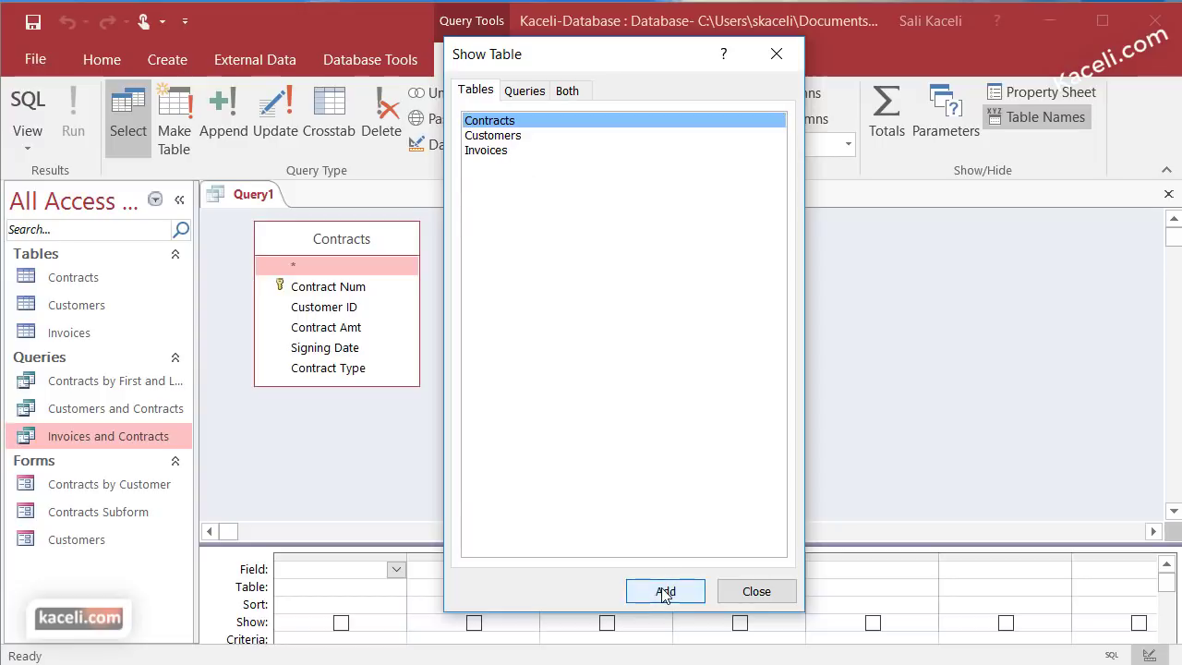
{"action": "left_click", "coordinate": [477, 137]}
{"action": "left_click", "coordinate": [656, 590]}
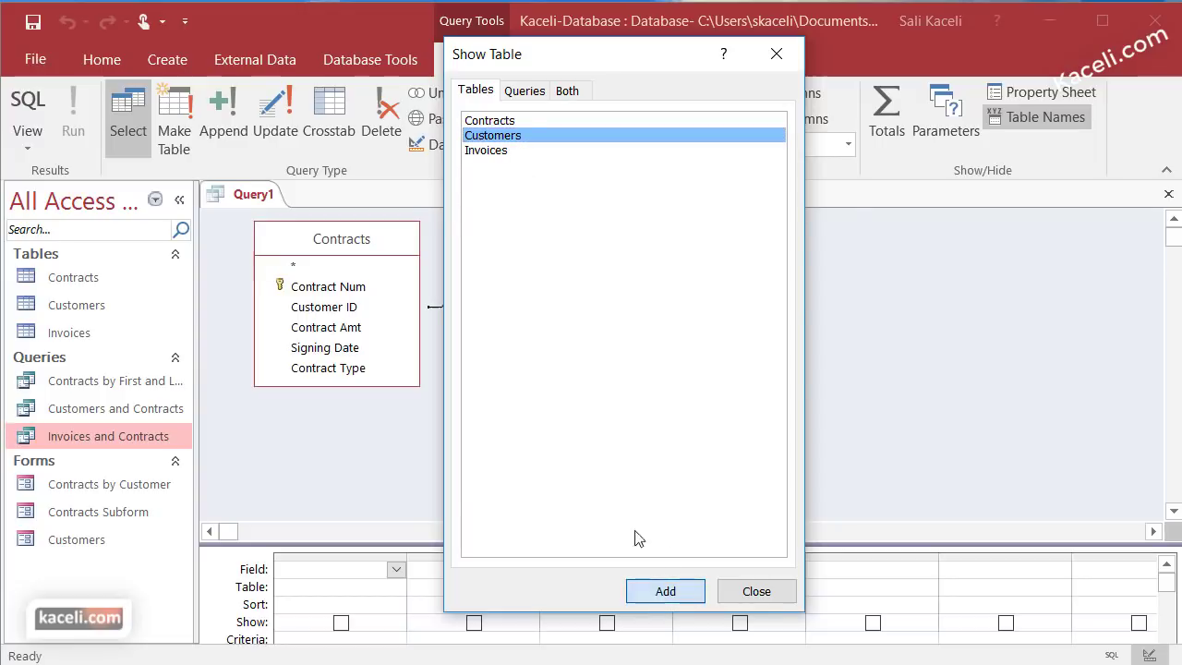
{"action": "left_click", "coordinate": [774, 594]}
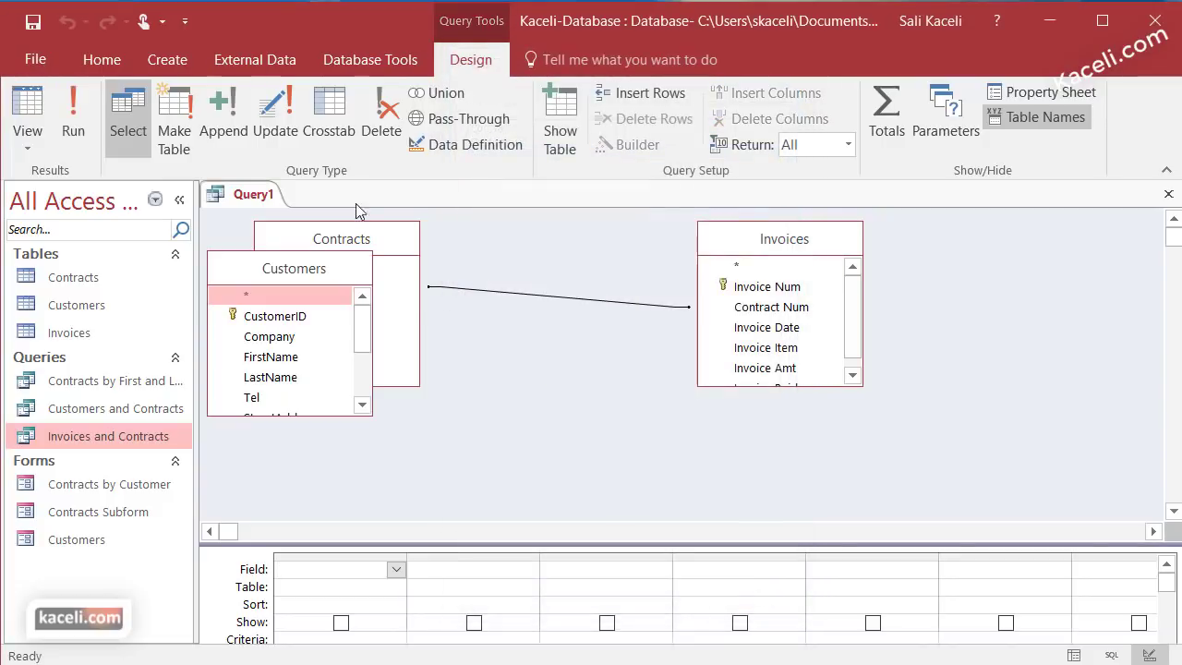
Arrange the tables as Customers, Contracts, Invoices, lengthen the Customers field list and enlarge the design grid
{"action": "left_click_drag", "start_coordinate": [356, 242], "coordinate": [577, 249]}
{"action": "left_click_drag", "start_coordinate": [297, 268], "coordinate": [348, 237]}
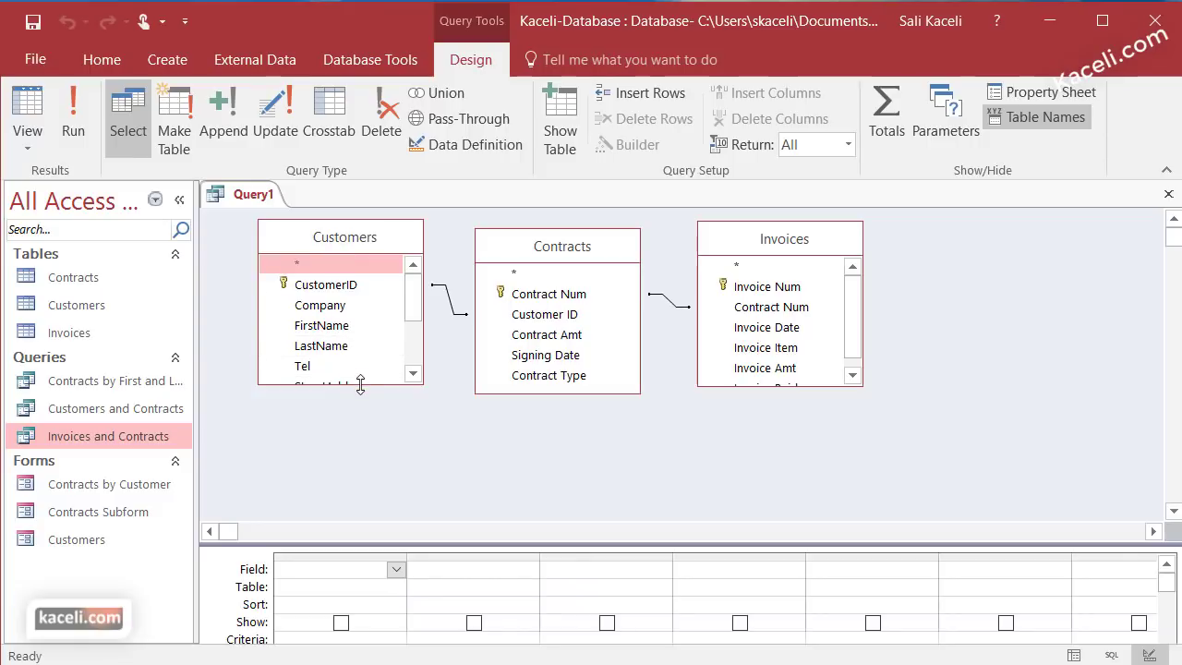
{"action": "left_click_drag", "start_coordinate": [360, 385], "coordinate": [362, 422]}
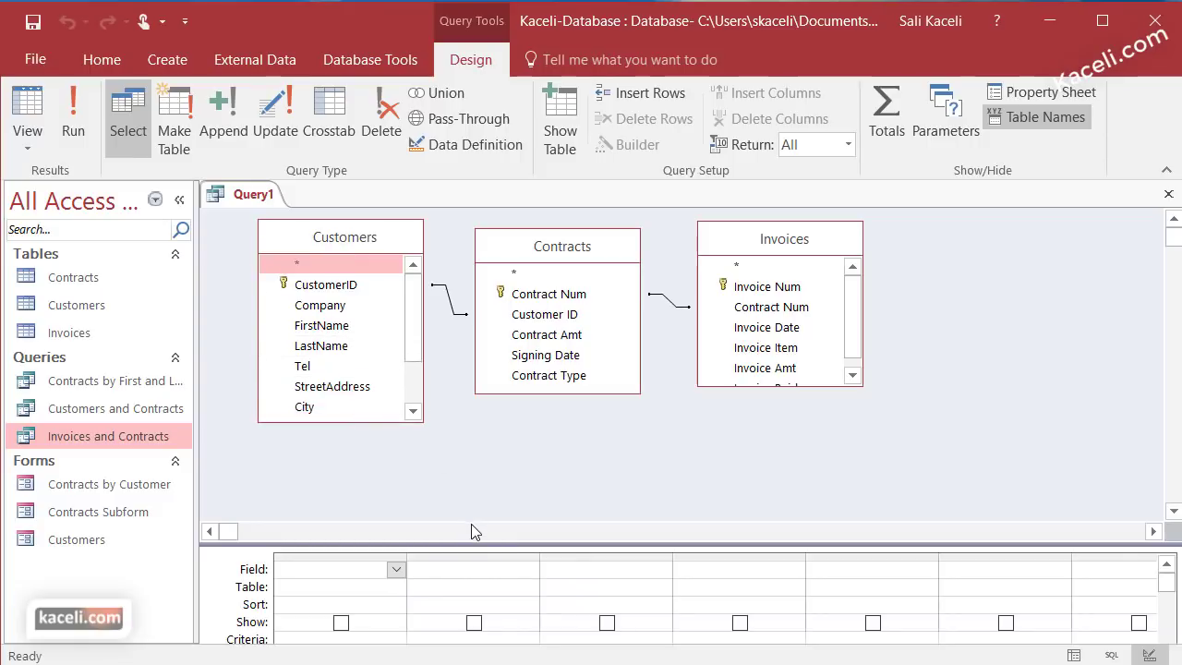
{"action": "left_click_drag", "start_coordinate": [472, 547], "coordinate": [517, 466]}
Add LastName and FirstName from the Customers table as the first two columns of the design grid
{"action": "left_click", "coordinate": [331, 327]}
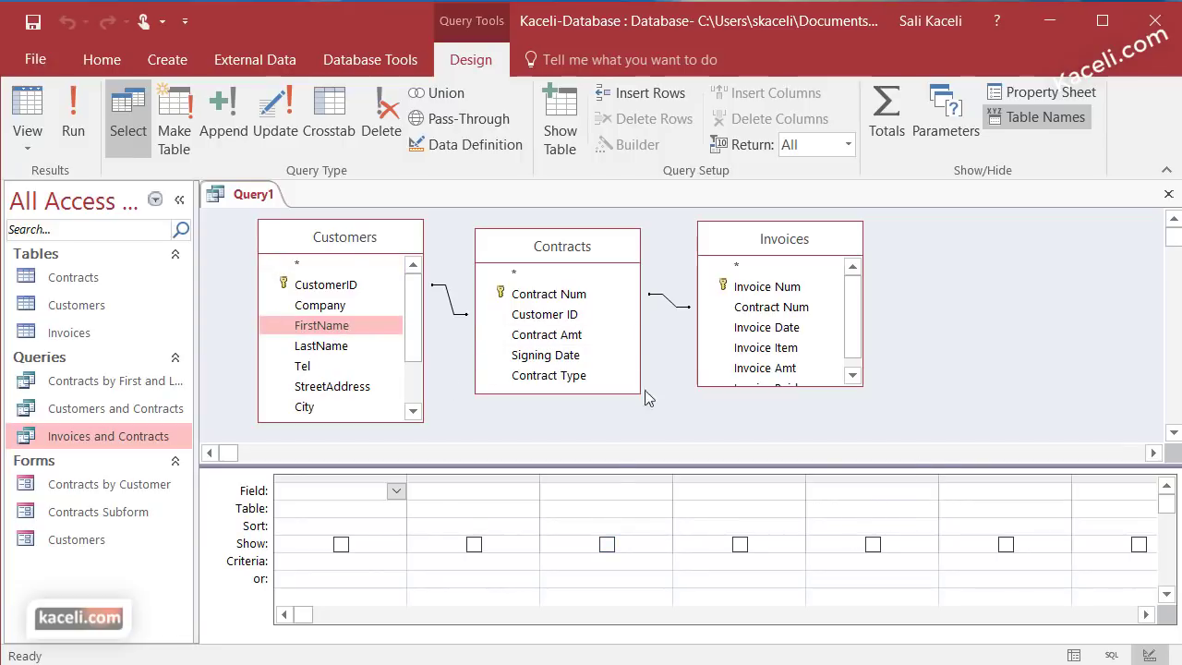
{"action": "left_click_drag", "start_coordinate": [370, 326], "coordinate": [333, 517]}
{"action": "left_click_drag", "start_coordinate": [323, 326], "coordinate": [314, 536]}
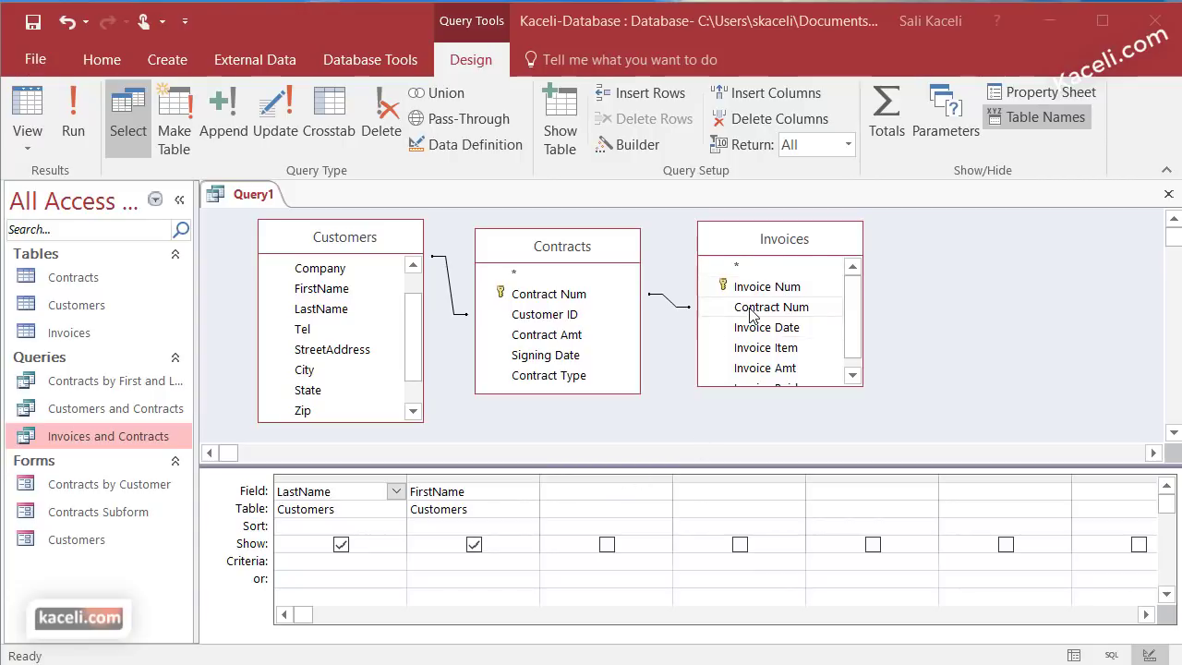
Add Invoice Num, Contract Num, Invoice Item, Invoice Amt and Invoice Paid from the Invoices table to the design grid
{"action": "left_click_drag", "start_coordinate": [752, 288], "coordinate": [582, 497]}
{"action": "left_click", "coordinate": [794, 313]}
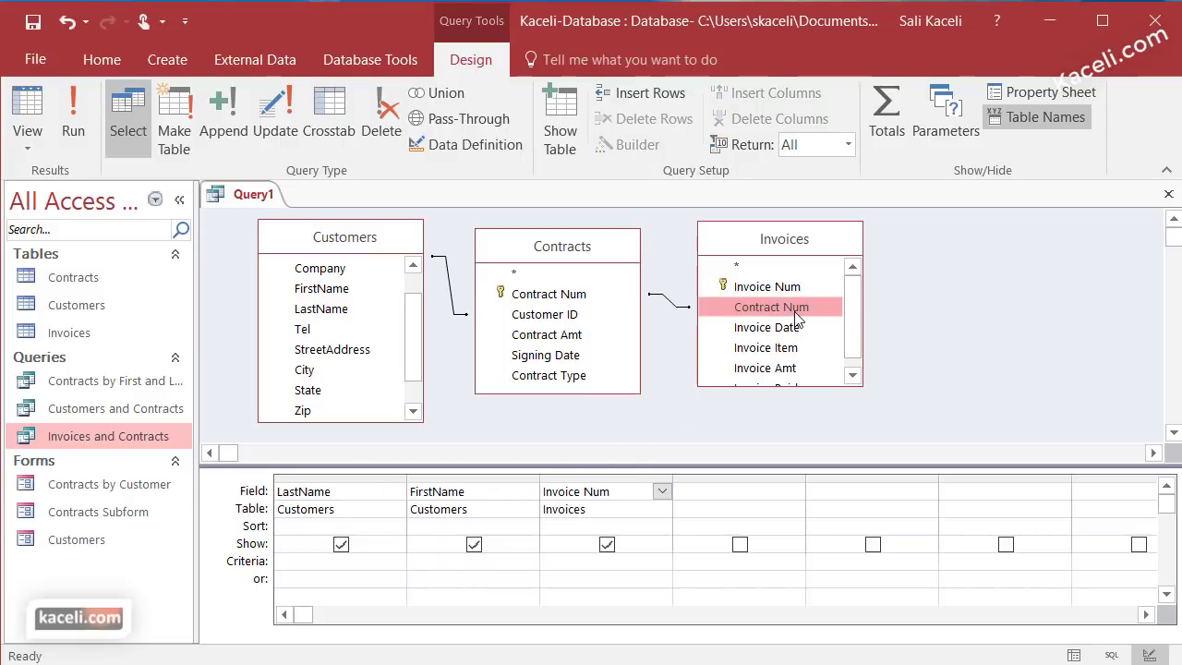
{"action": "double_click", "coordinate": [796, 314]}
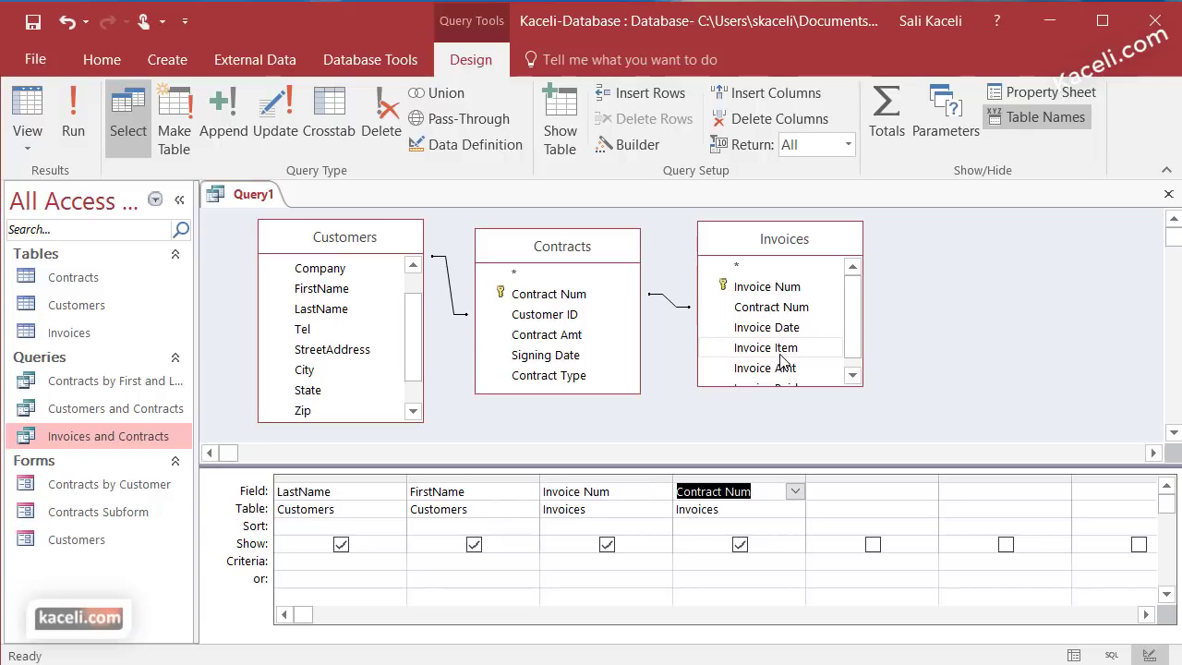
{"action": "double_click", "coordinate": [781, 353]}
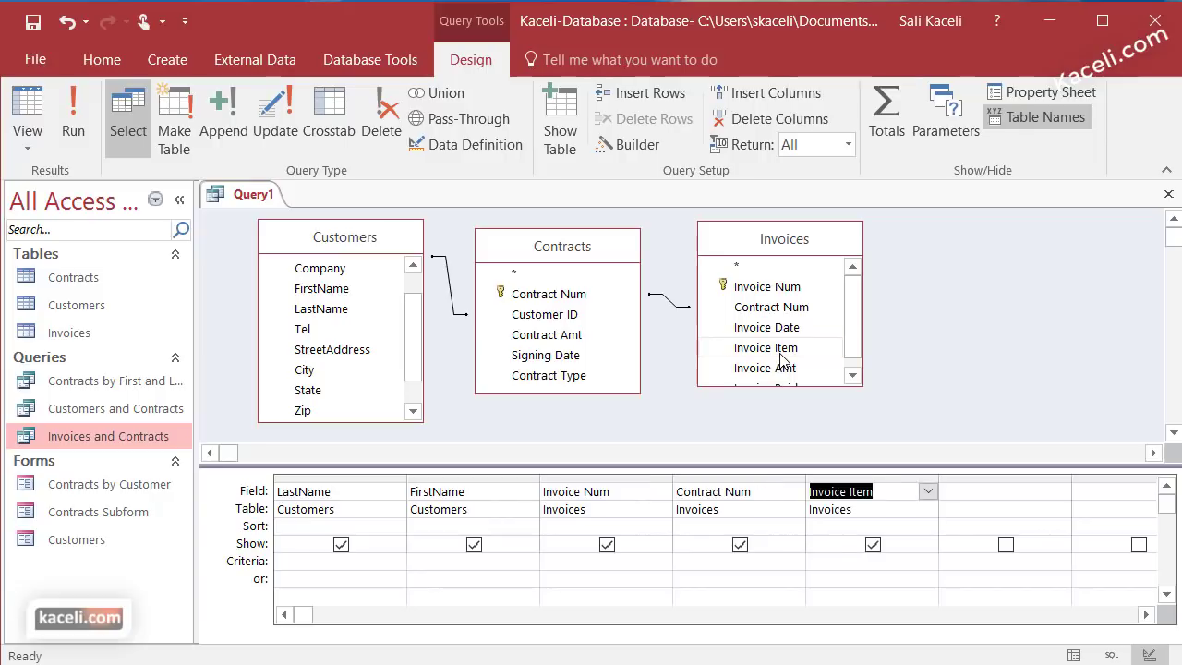
{"action": "left_click", "coordinate": [787, 369]}
{"action": "double_click", "coordinate": [786, 369]}
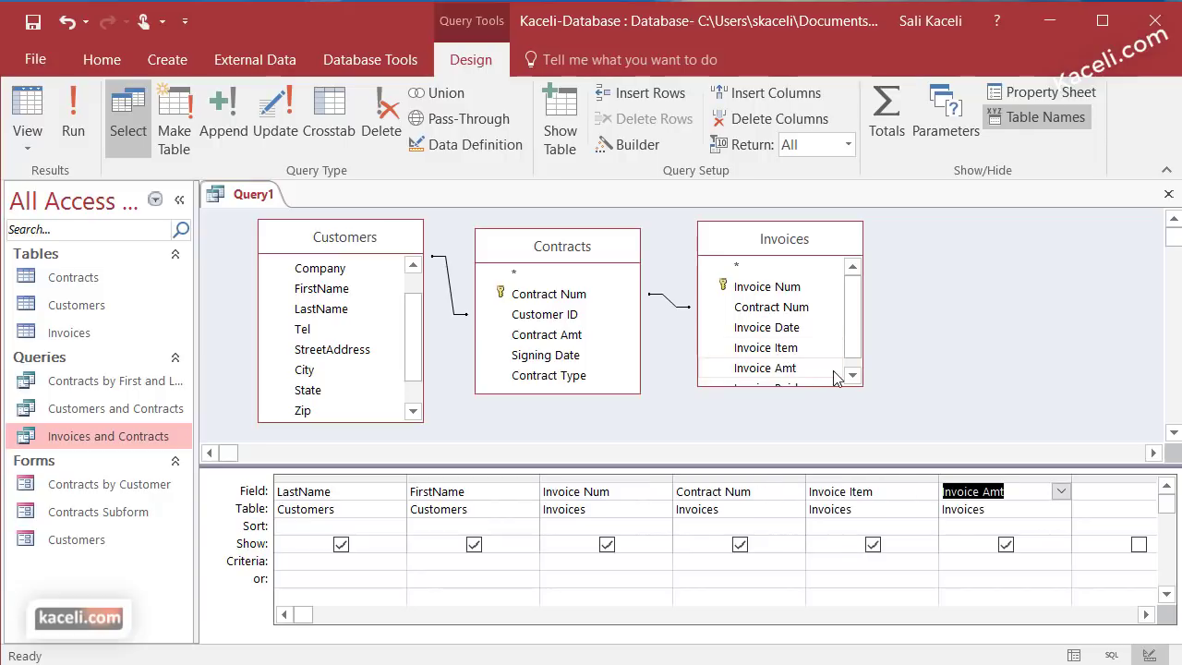
{"action": "left_click", "coordinate": [851, 375]}
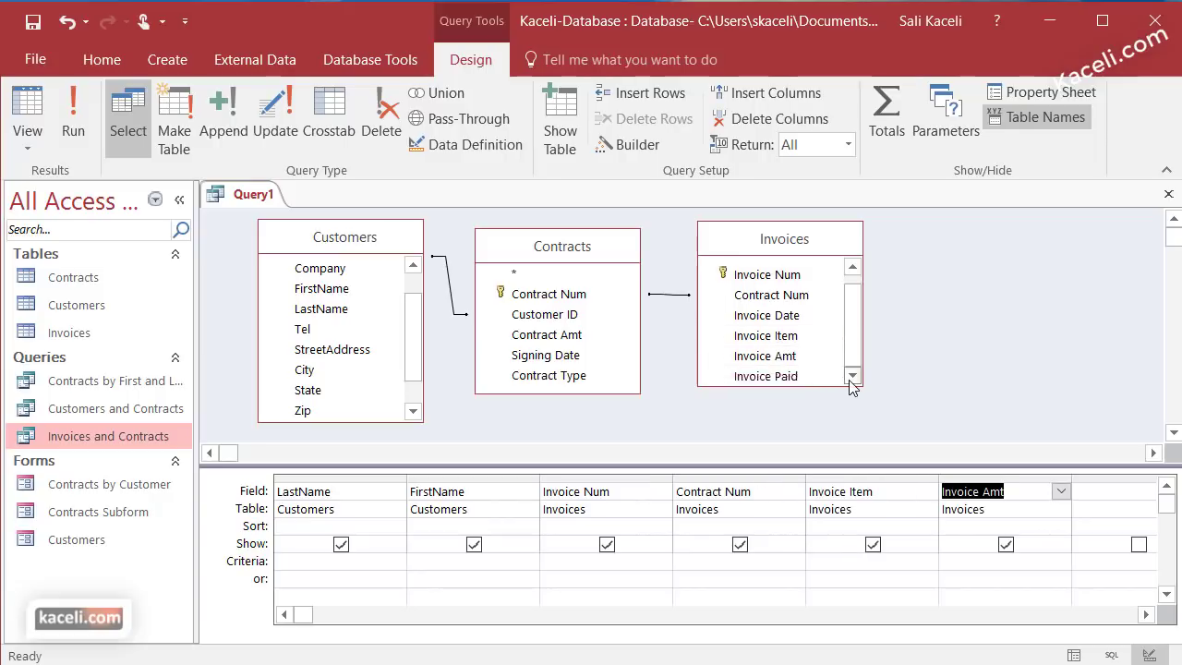
{"action": "double_click", "coordinate": [782, 377]}
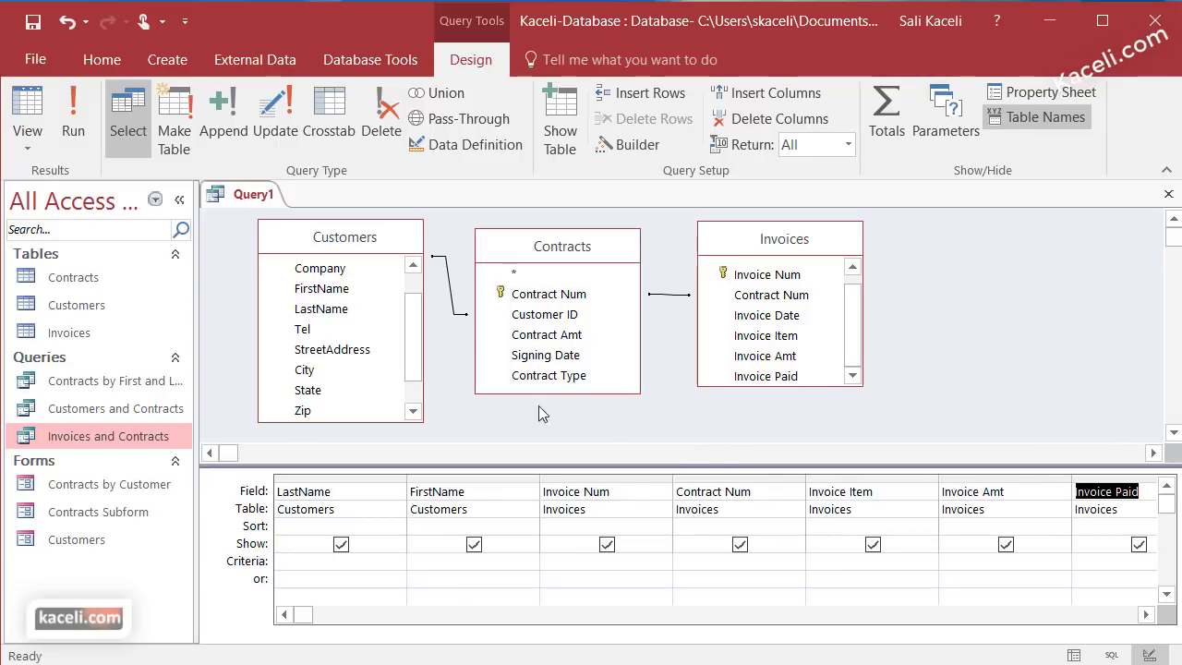
Run the query to view its records and return to Design View
{"action": "left_click", "coordinate": [74, 124]}
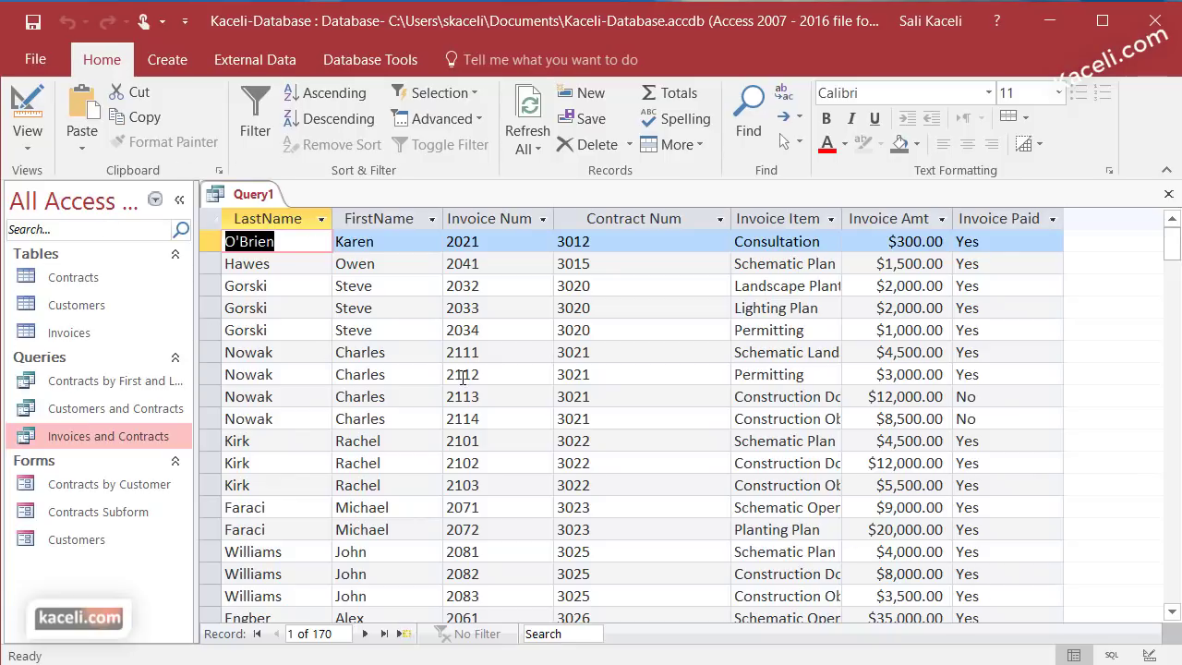
{"action": "left_click", "coordinate": [31, 141]}
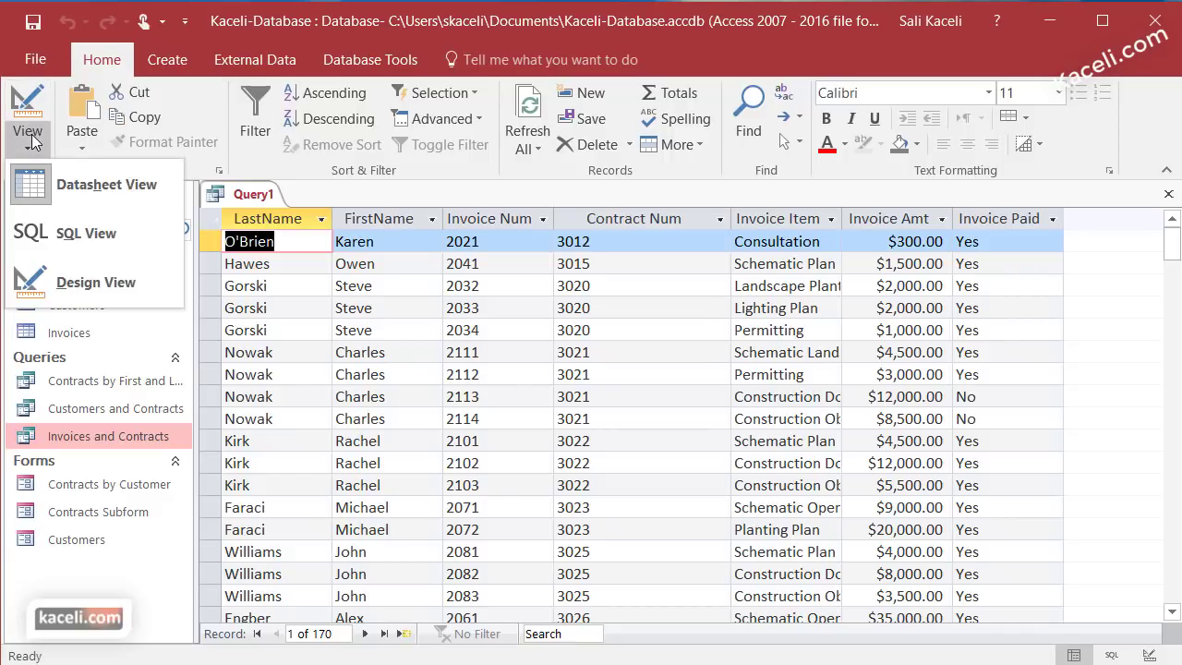
{"action": "left_click", "coordinate": [80, 291]}
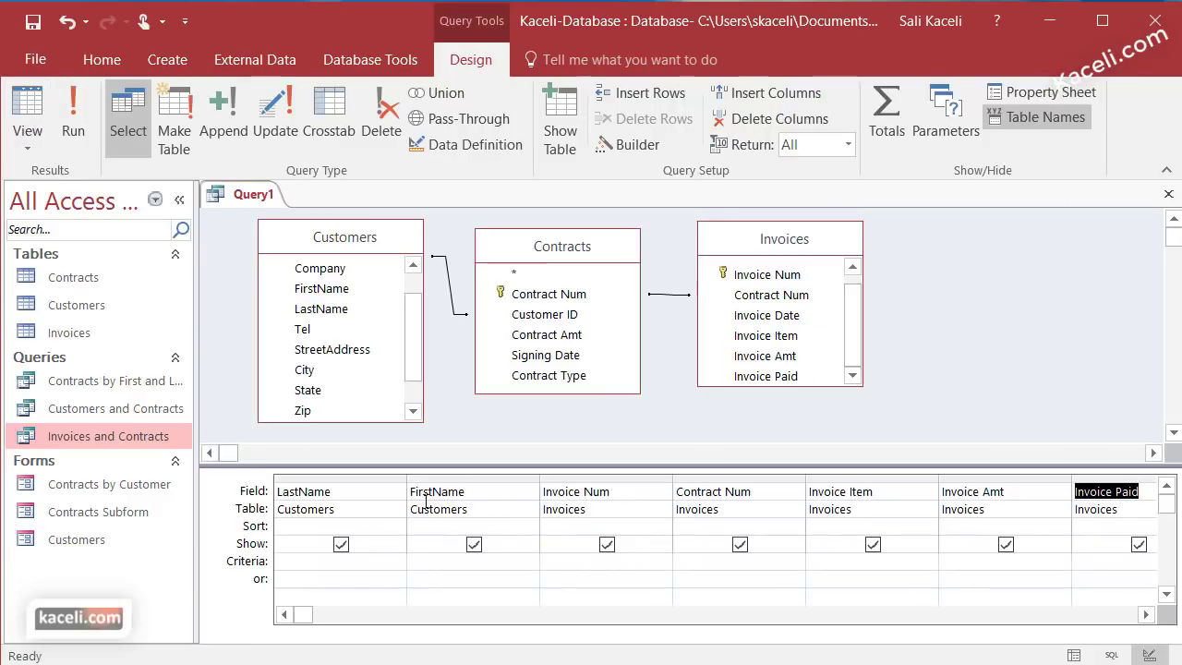
Move the FirstName column ahead of LastName in the design grid
{"action": "left_click", "coordinate": [369, 479]}
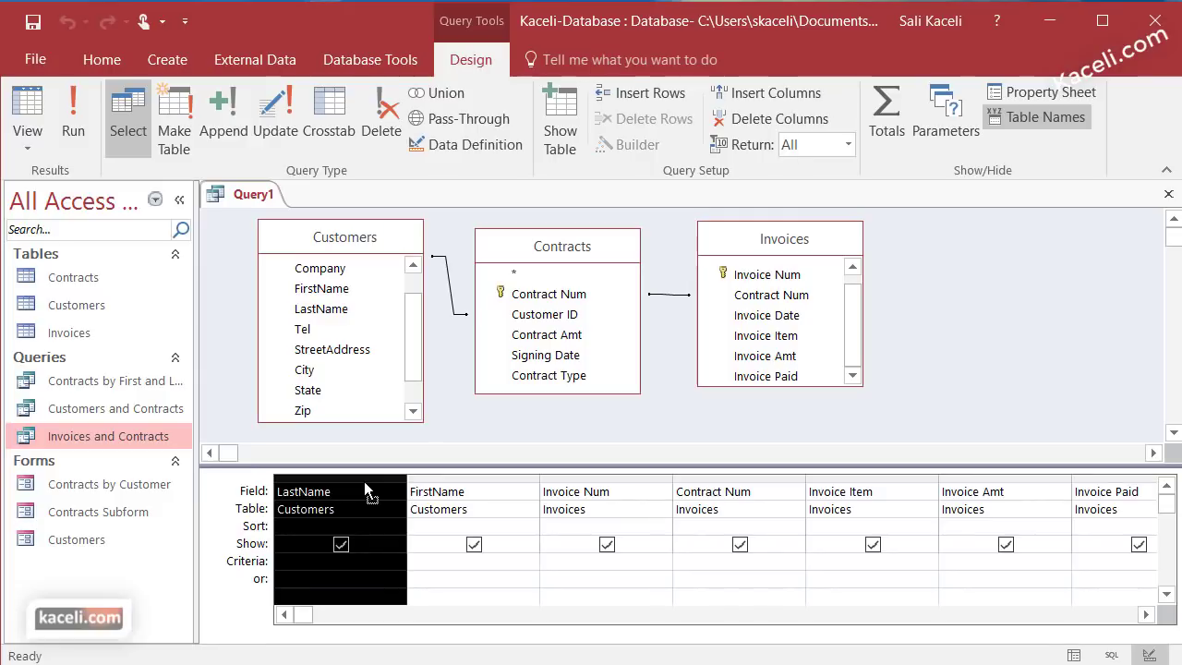
{"action": "left_click", "coordinate": [468, 486]}
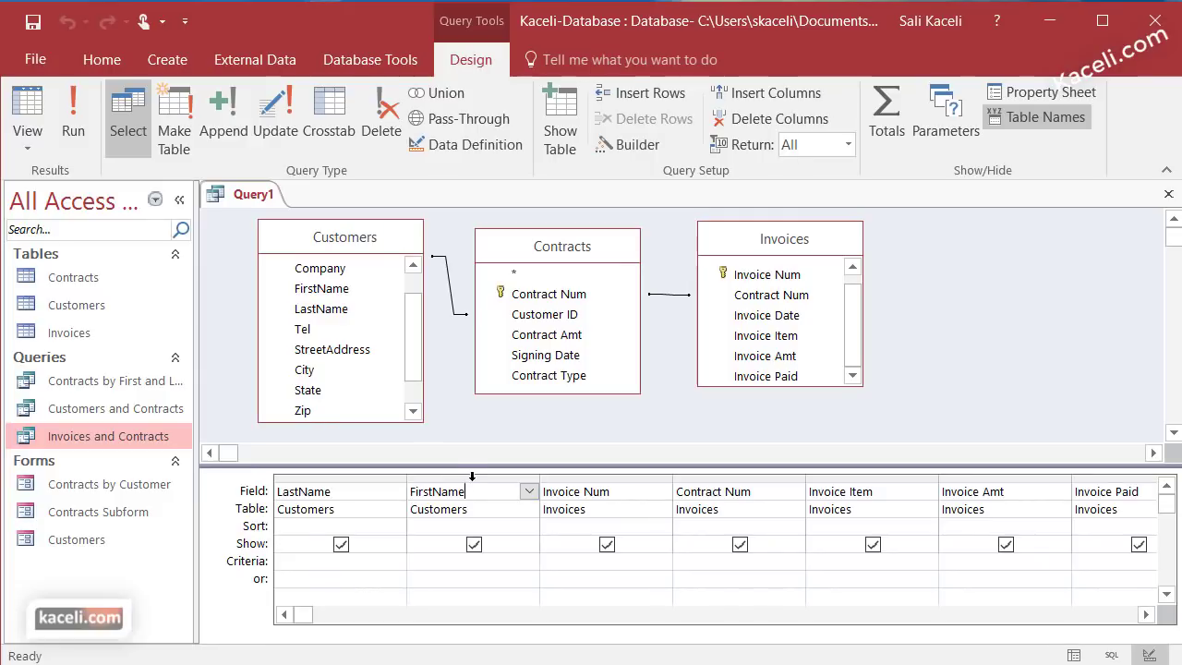
{"action": "left_click", "coordinate": [472, 477]}
{"action": "left_click_drag", "start_coordinate": [472, 477], "coordinate": [316, 476]}
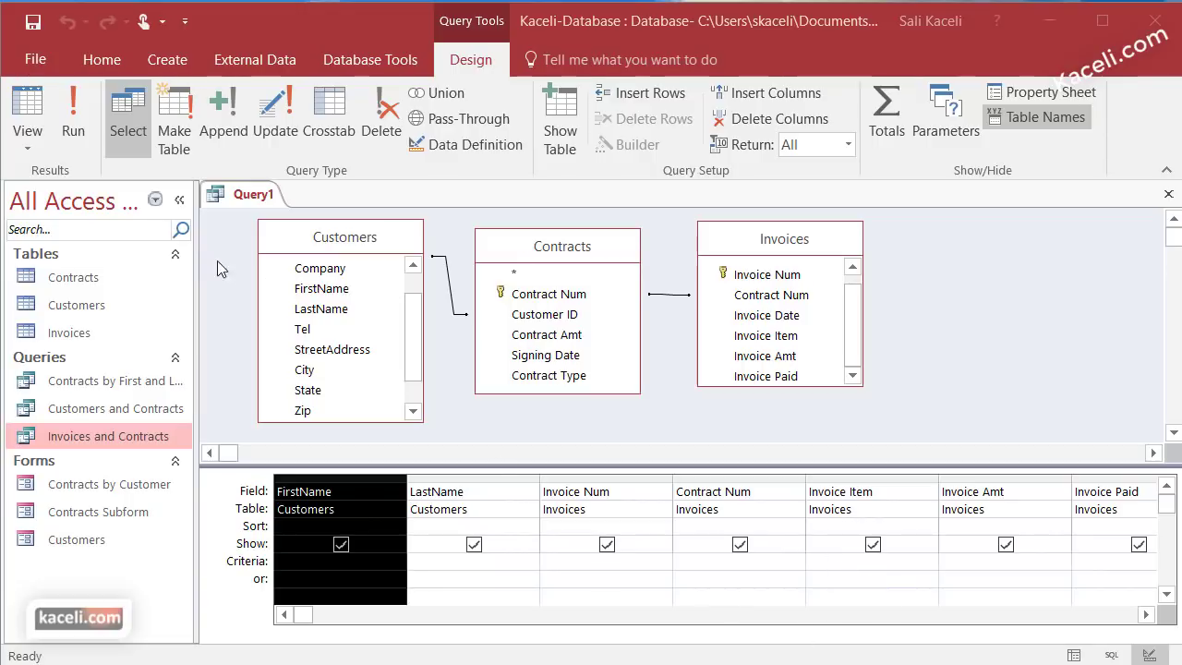
Run the query to check the order of the FirstName and LastName columns, and return to Design View
{"action": "left_click", "coordinate": [78, 120]}
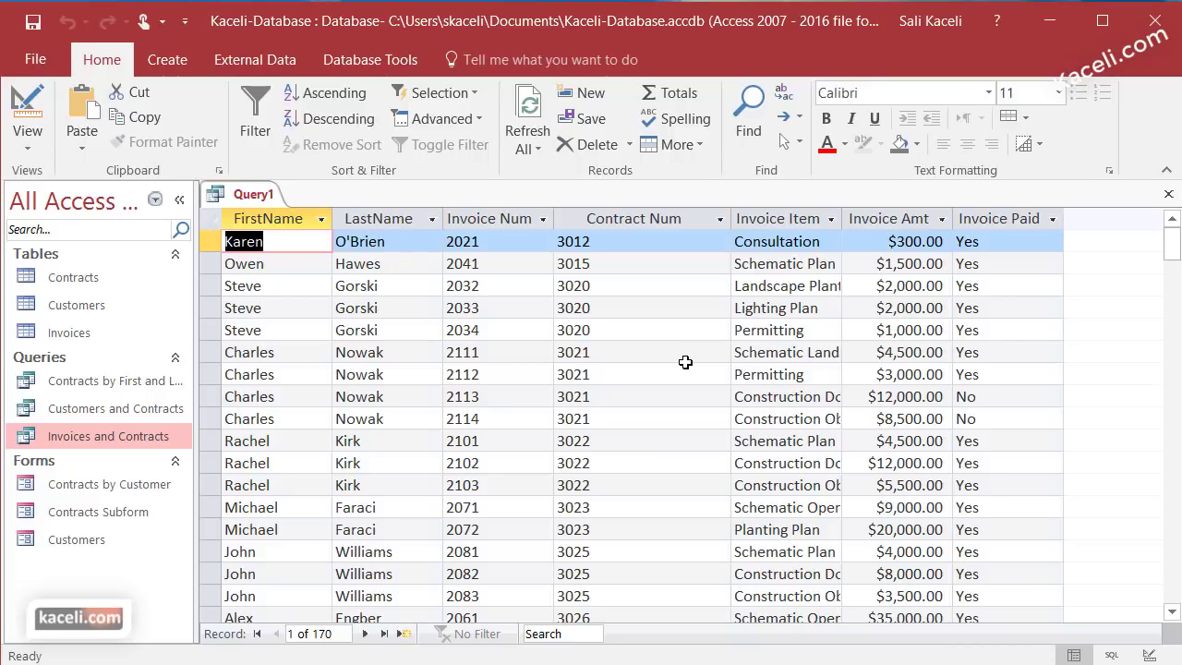
{"action": "left_click", "coordinate": [28, 148]}
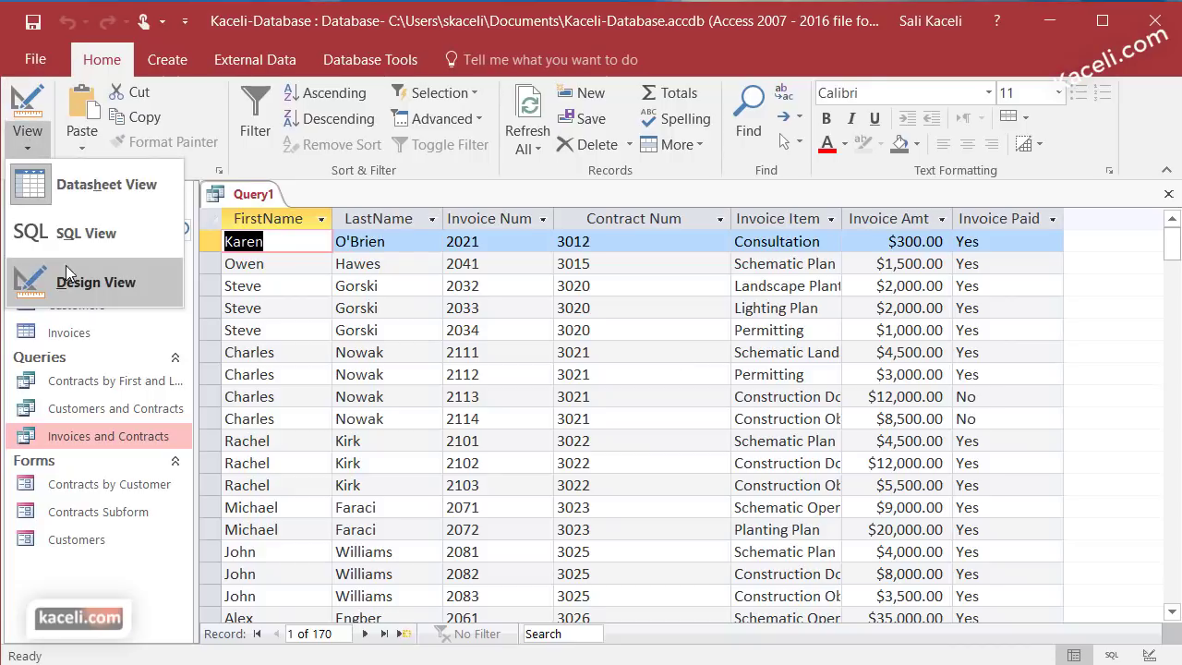
{"action": "left_click", "coordinate": [71, 274]}
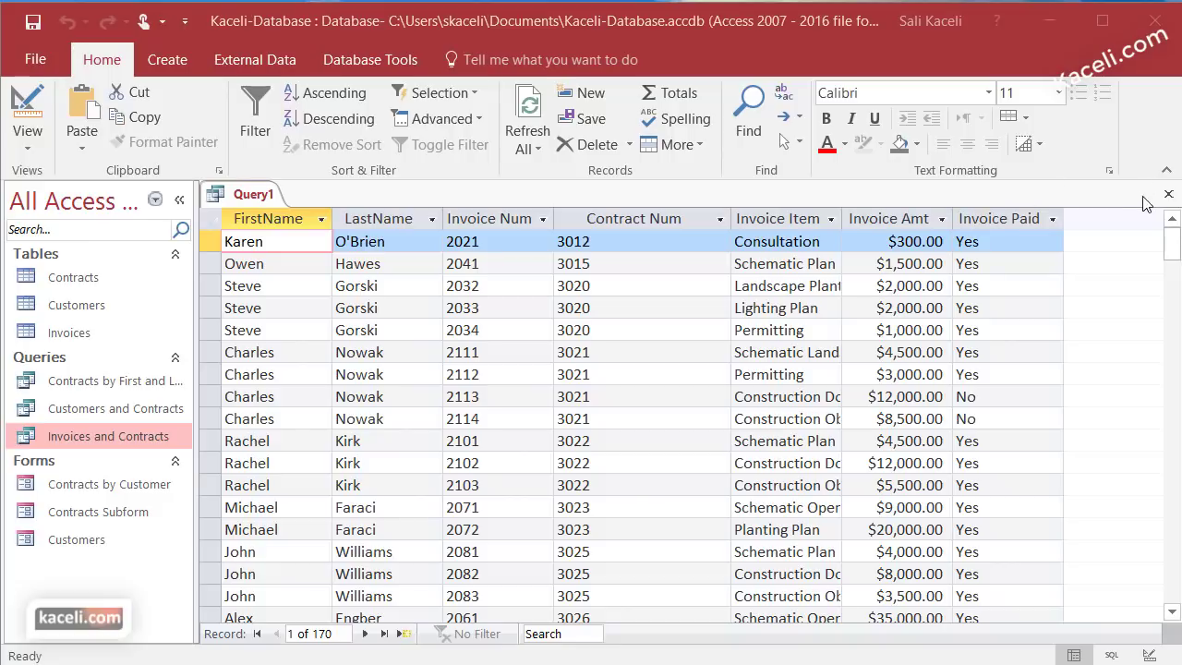
{"action": "left_click", "coordinate": [28, 138]}
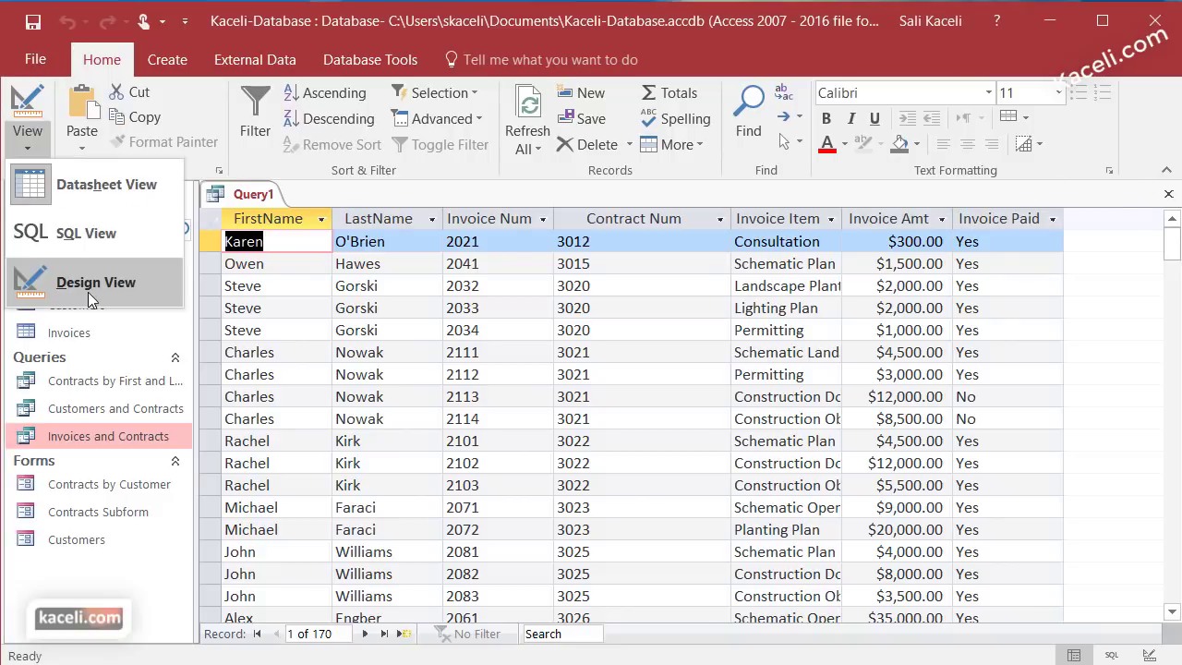
{"action": "left_click", "coordinate": [88, 292]}
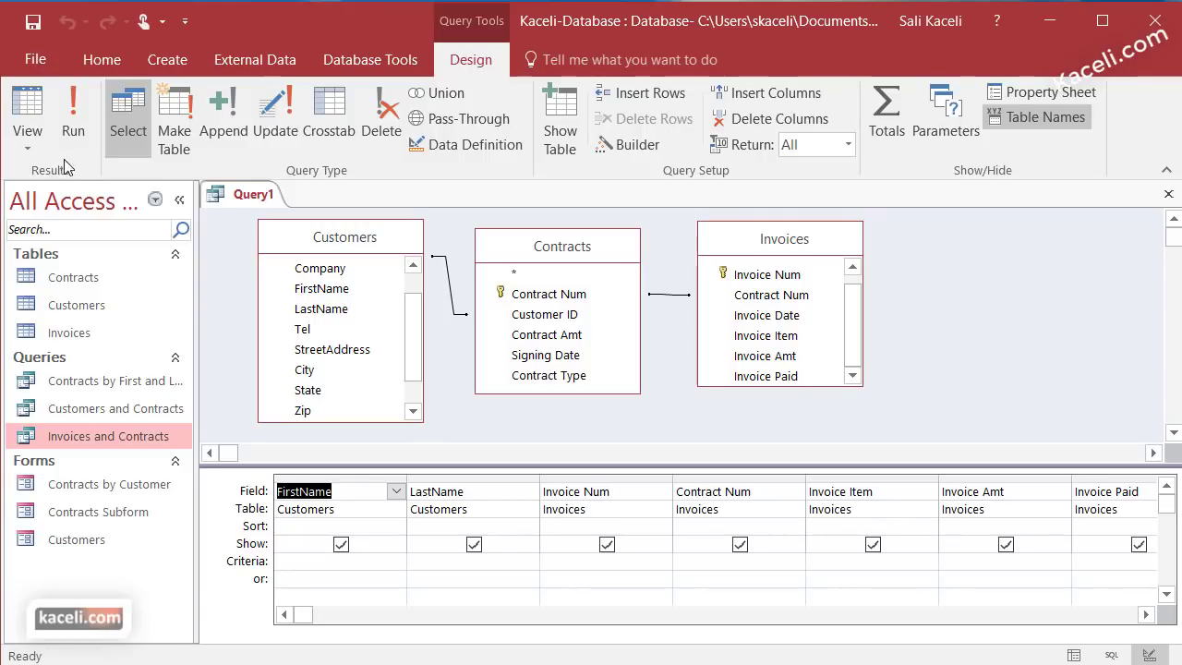
Run the query and open the Invoices table to compare its records, closing the table when done
{"action": "left_click", "coordinate": [73, 120]}
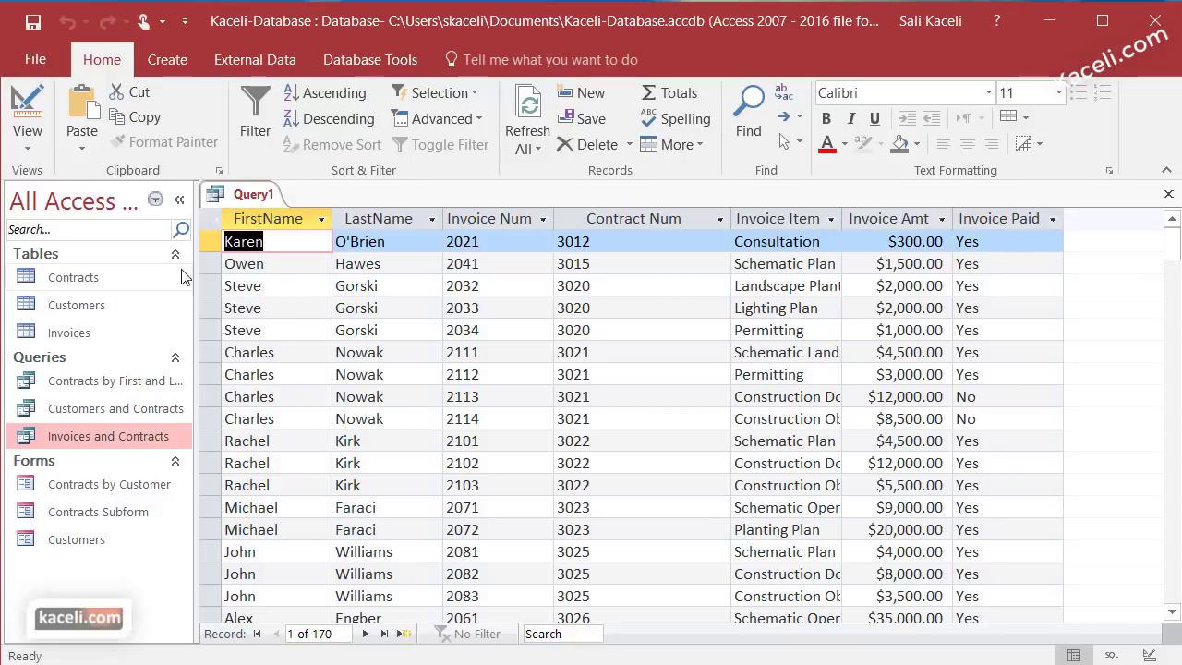
{"action": "double_click", "coordinate": [64, 340]}
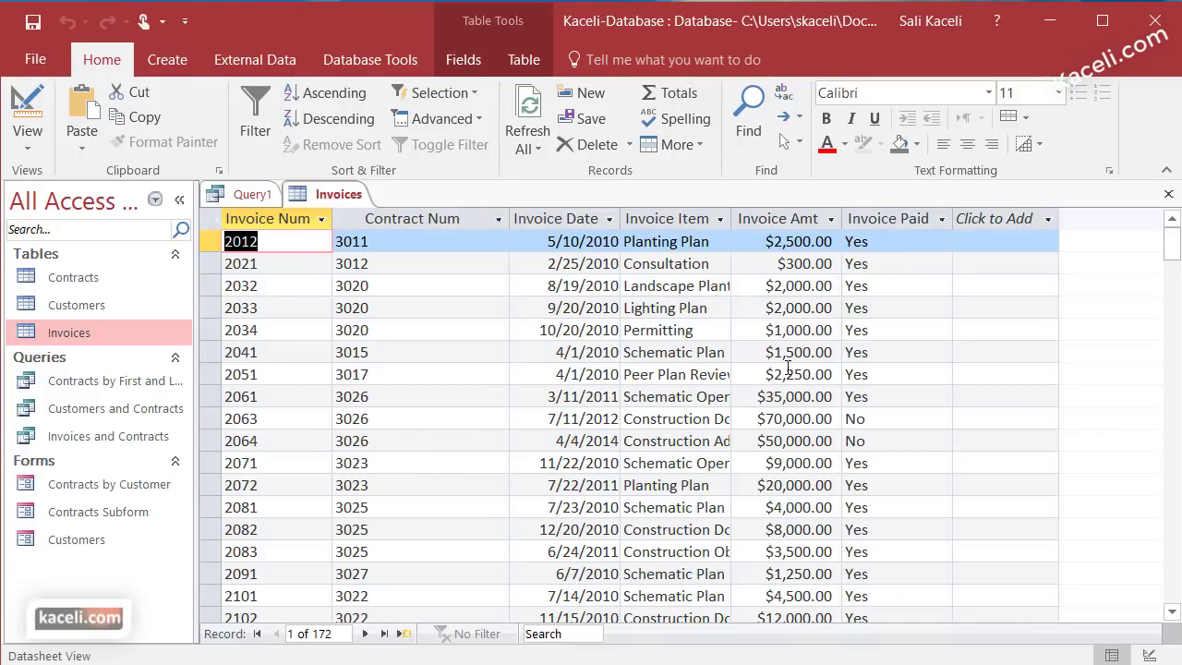
{"action": "key", "text": "ctrl+w"}
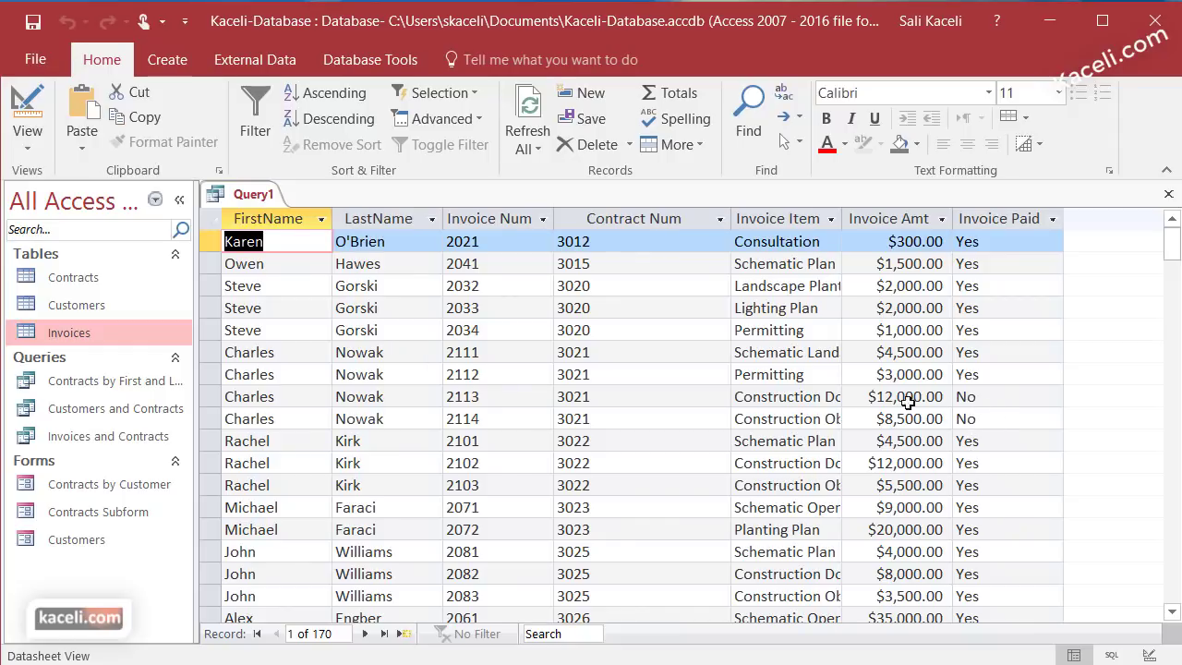
In Design View, set the Invoice Paid criteria to No and exclude that field from the displayed results
{"action": "left_click", "coordinate": [28, 143]}
{"action": "left_click", "coordinate": [60, 298]}
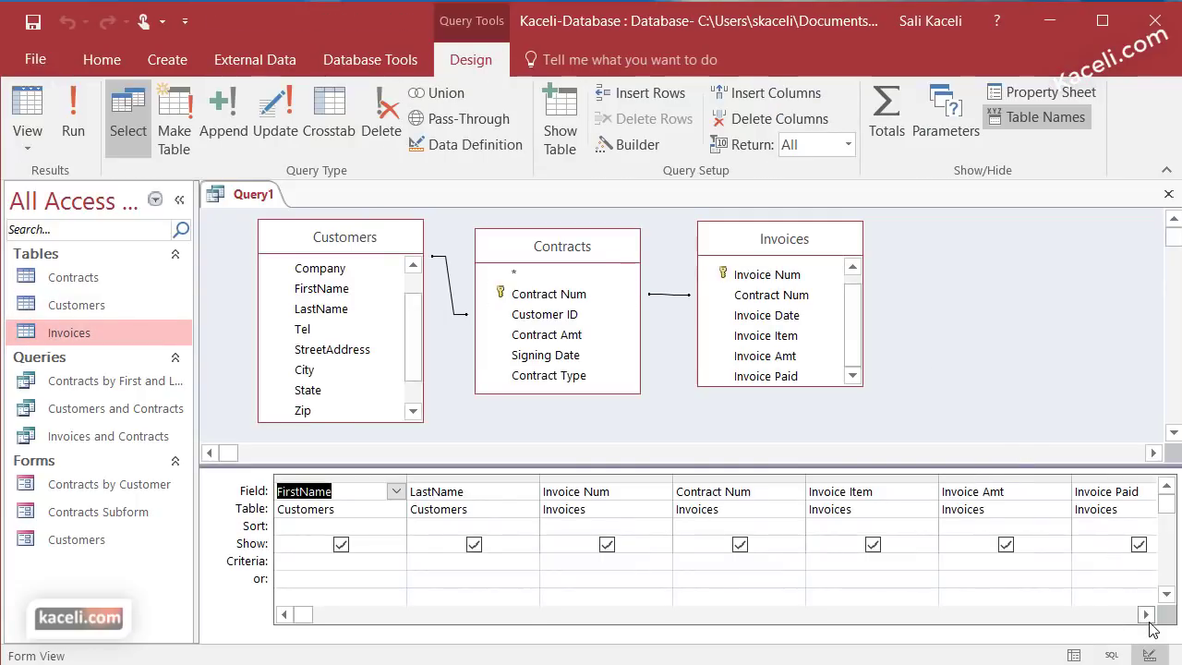
{"action": "left_click", "coordinate": [1147, 615]}
{"action": "left_click", "coordinate": [1146, 615]}
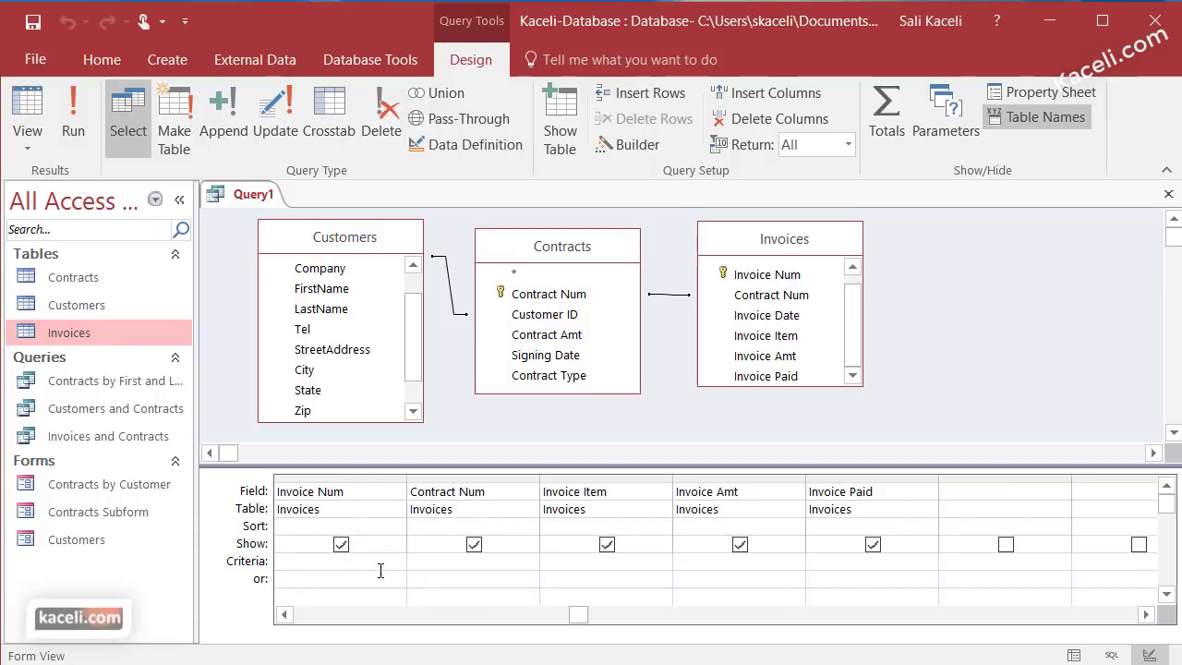
{"action": "left_click", "coordinate": [852, 563]}
{"action": "type", "text": "No"}
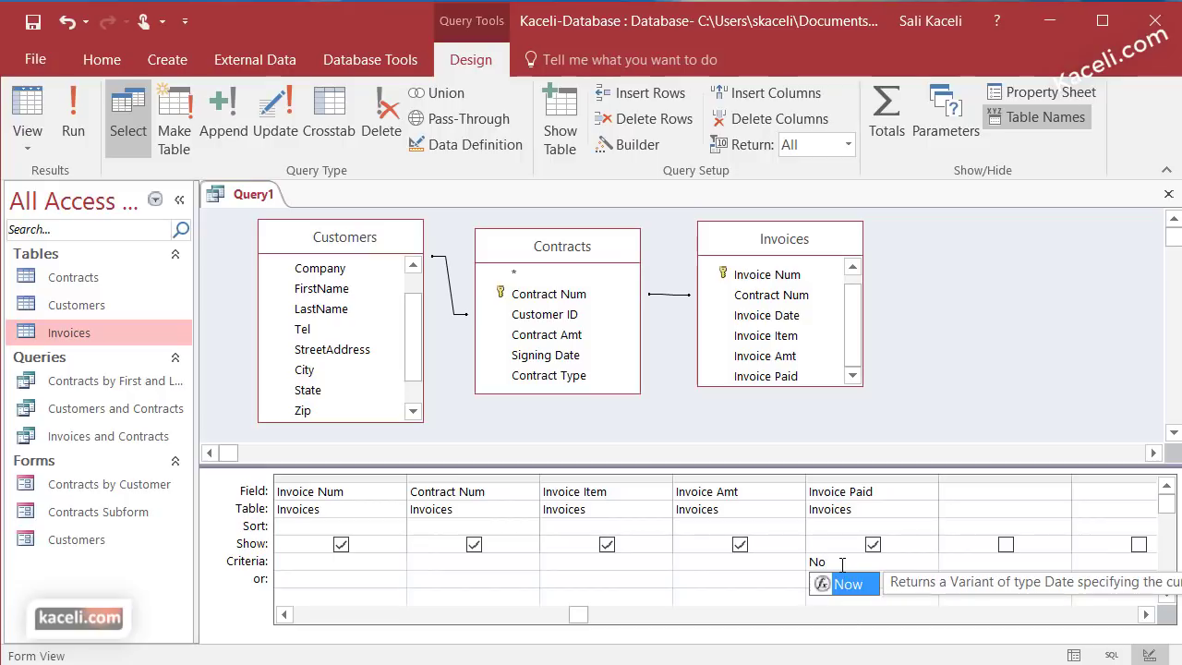
{"action": "left_click", "coordinate": [842, 545]}
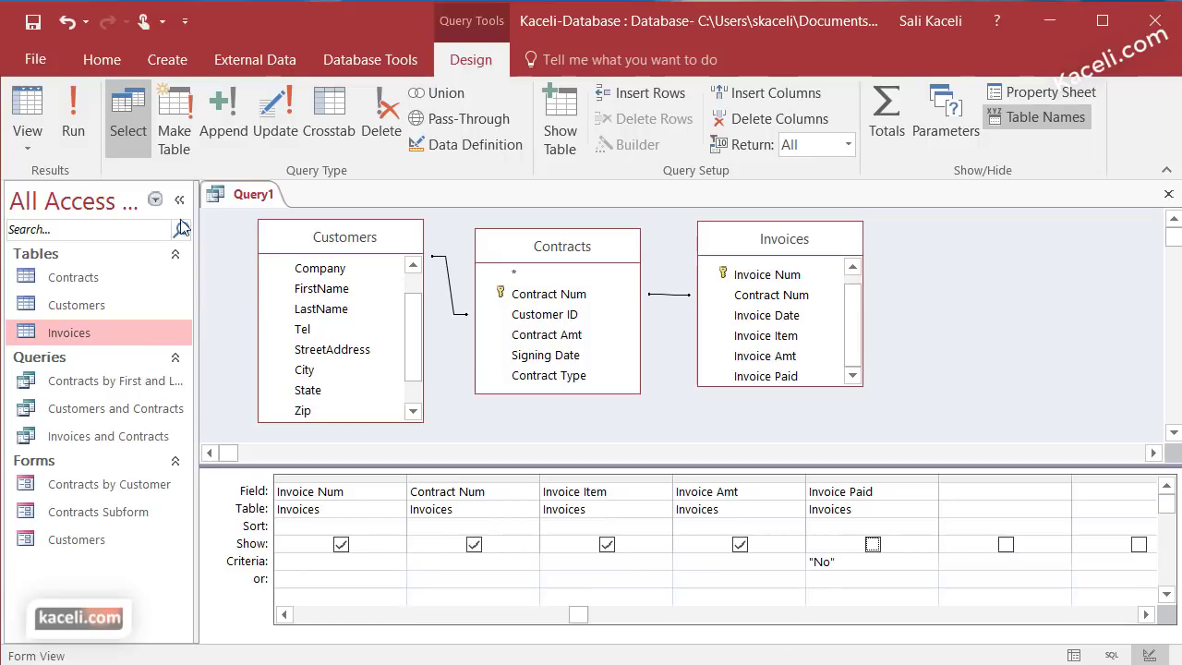
Run the query and look through the unpaid invoice records
{"action": "left_click", "coordinate": [73, 115]}
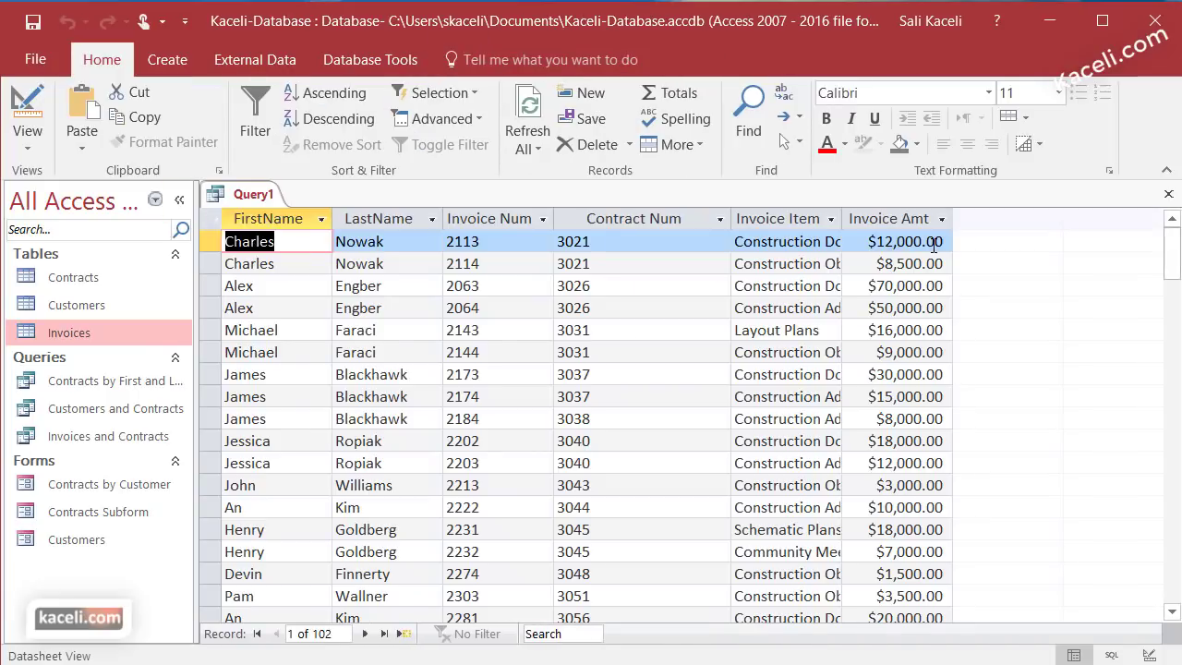
{"action": "scroll", "coordinate": [926, 440], "scroll_direction": "down", "scroll_amount": 7}
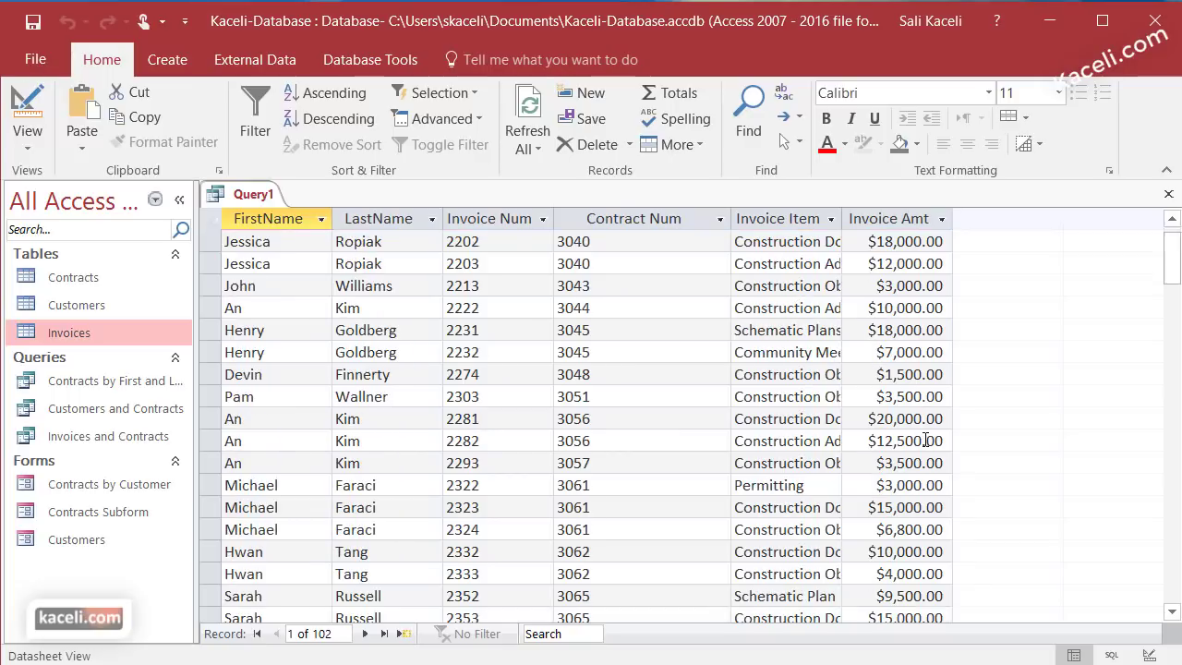
{"action": "scroll", "coordinate": [925, 441], "scroll_direction": "down", "scroll_amount": 15}
{"action": "scroll", "coordinate": [976, 416], "scroll_direction": "up", "scroll_amount": 17}
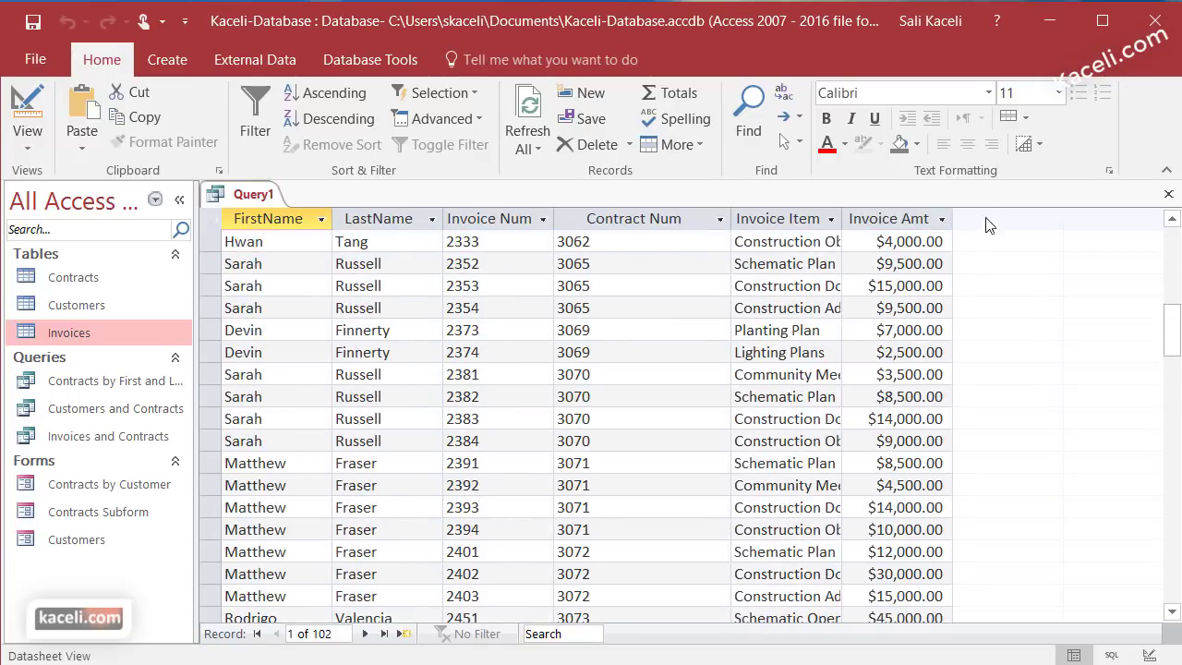
{"action": "scroll", "coordinate": [1004, 353], "scroll_direction": "up", "scroll_amount": 5}
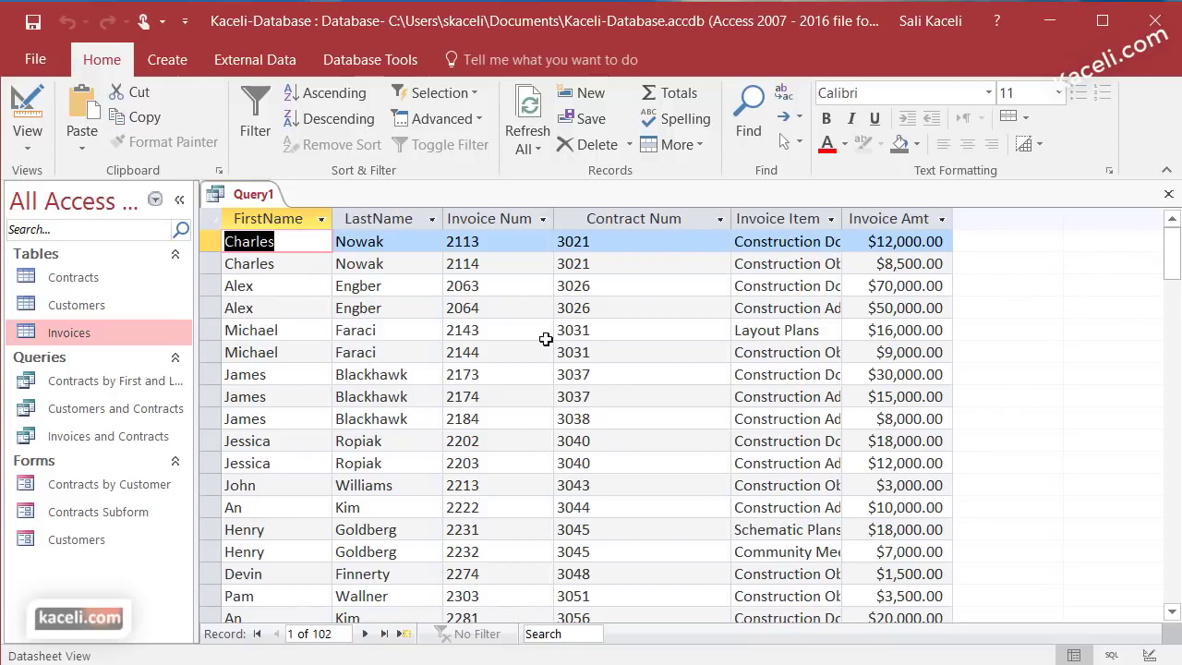
Turn on display of the Invoice Paid field in Design View and run the query to review its values
{"action": "left_click", "coordinate": [30, 143]}
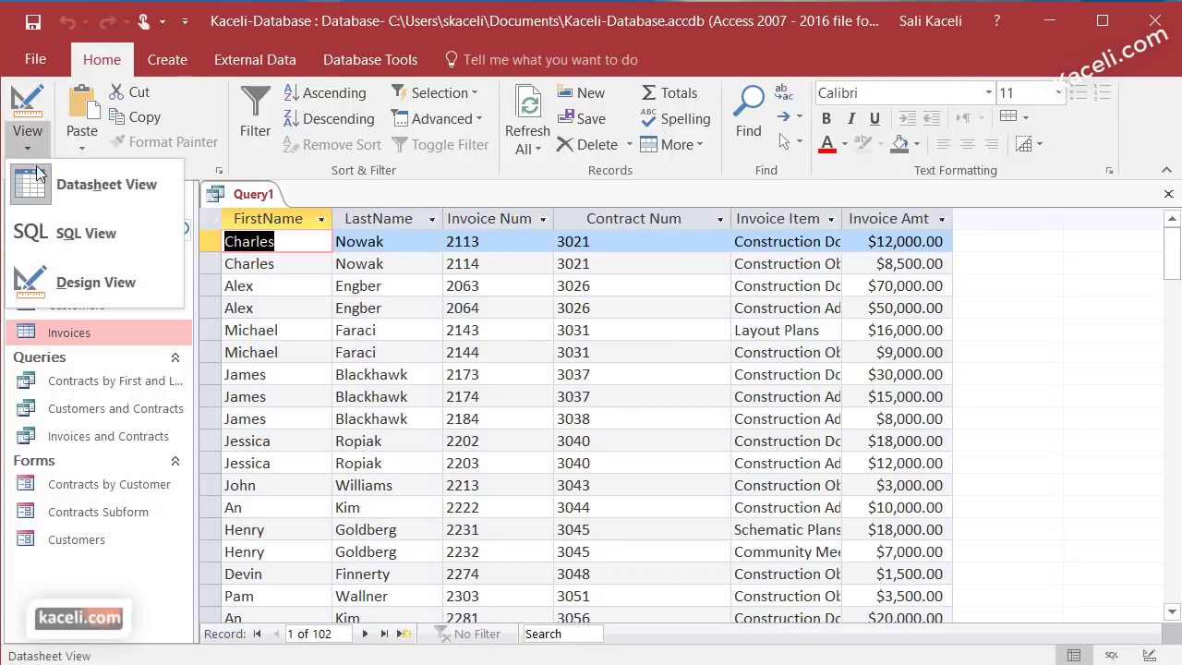
{"action": "left_click", "coordinate": [79, 294]}
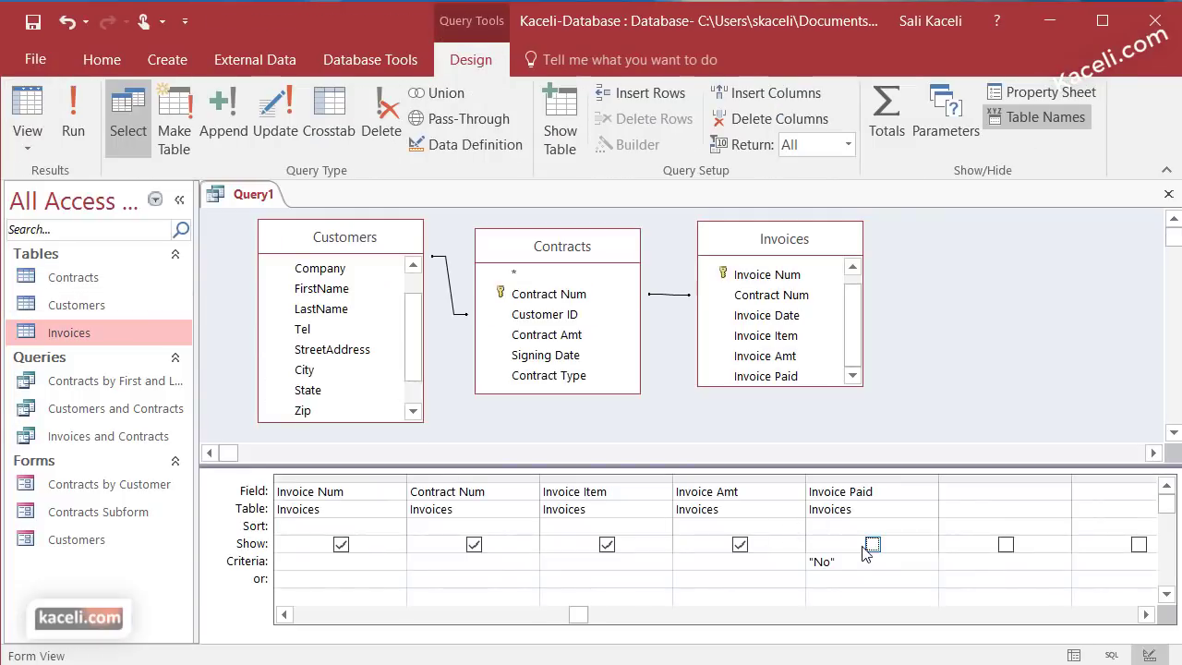
{"action": "left_click", "coordinate": [873, 545]}
{"action": "left_click", "coordinate": [76, 124]}
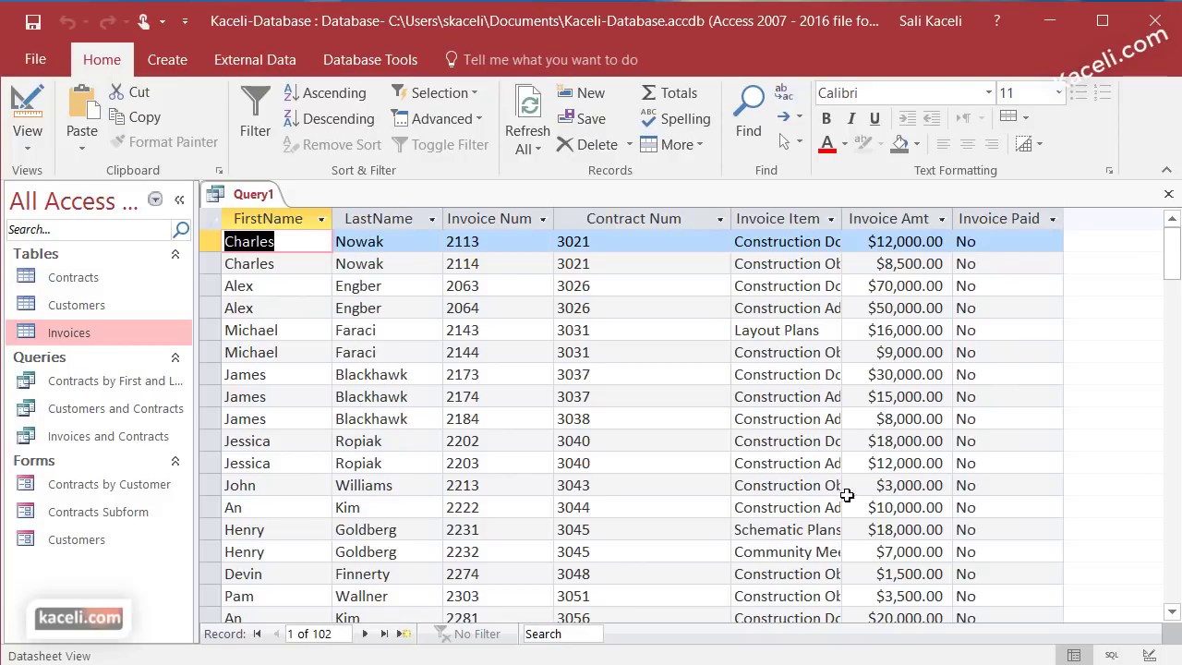
{"action": "scroll", "coordinate": [1001, 485], "scroll_direction": "down", "scroll_amount": 3}
{"action": "scroll", "coordinate": [1001, 485], "scroll_direction": "down", "scroll_amount": 9}
{"action": "scroll", "coordinate": [951, 475], "scroll_direction": "up", "scroll_amount": 12}
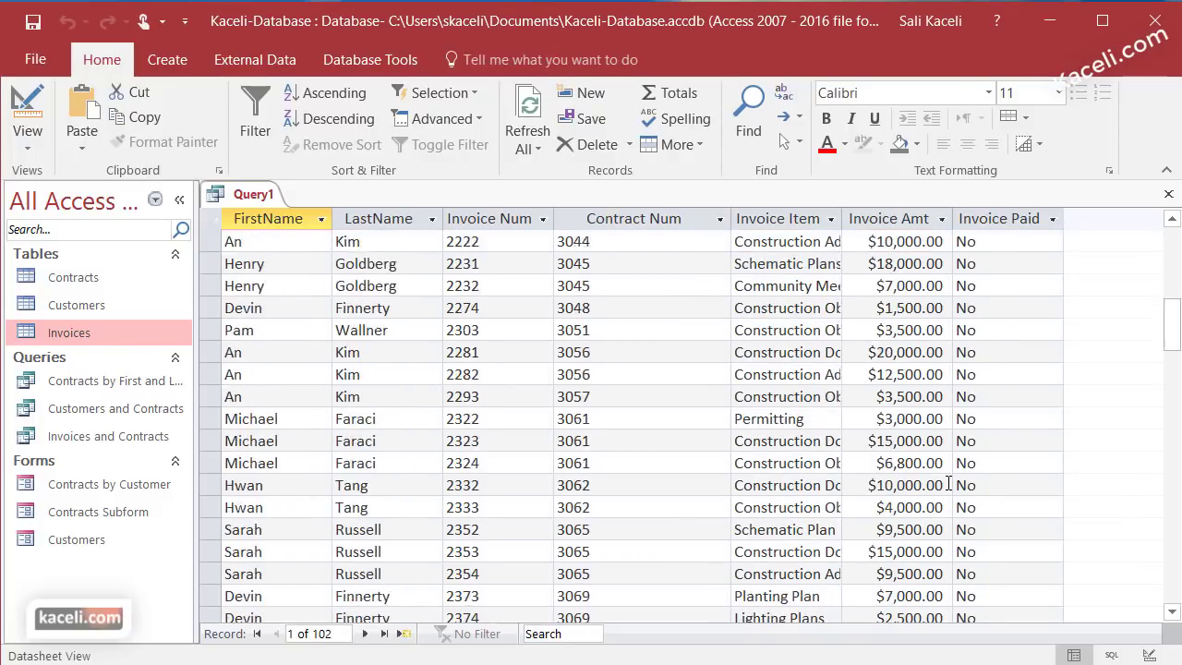
Hide the Invoice Paid field again in Design View and run the query
{"action": "left_click", "coordinate": [23, 143]}
{"action": "left_click", "coordinate": [8, 285]}
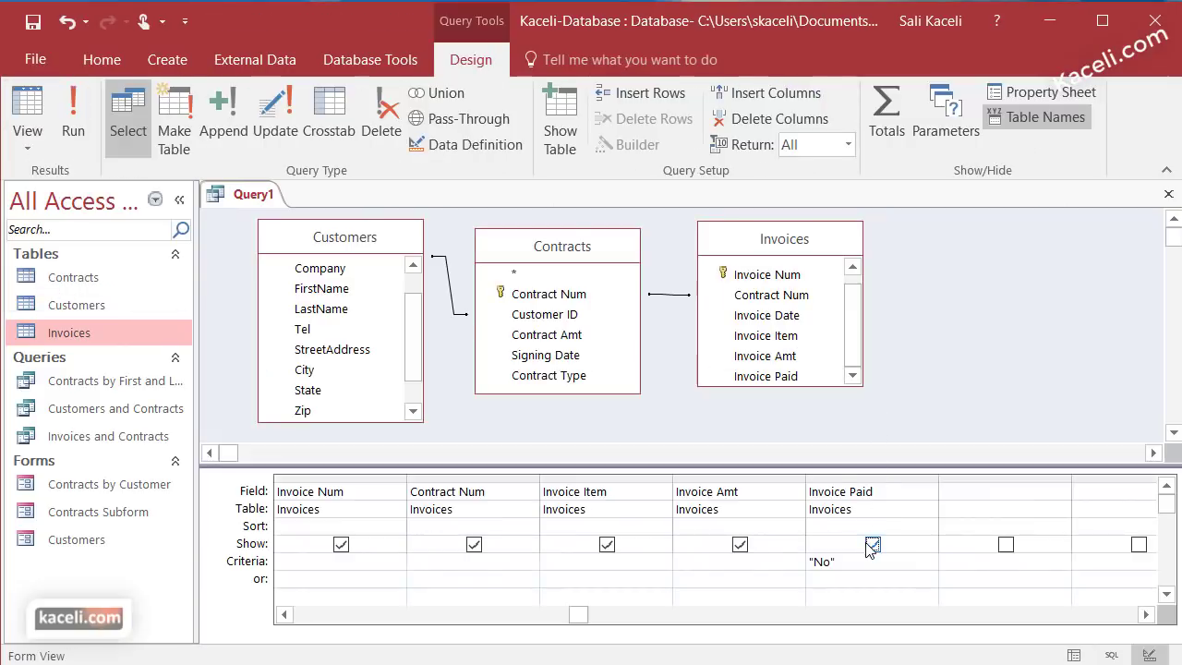
{"action": "left_click", "coordinate": [873, 545]}
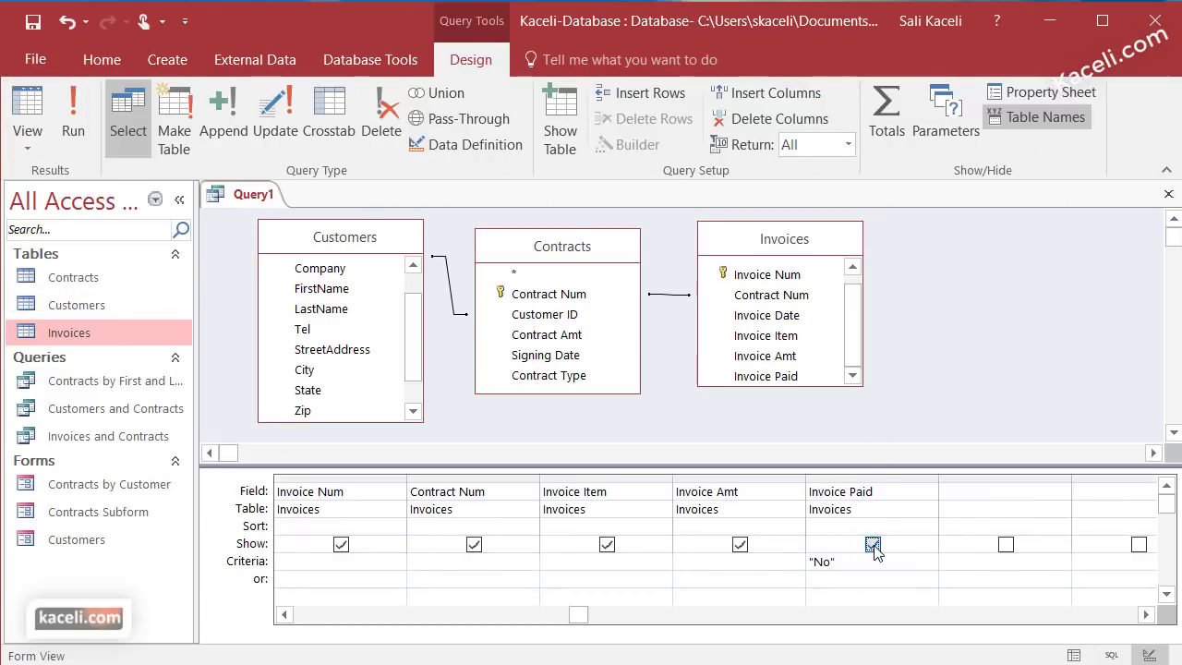
{"action": "left_click", "coordinate": [74, 127]}
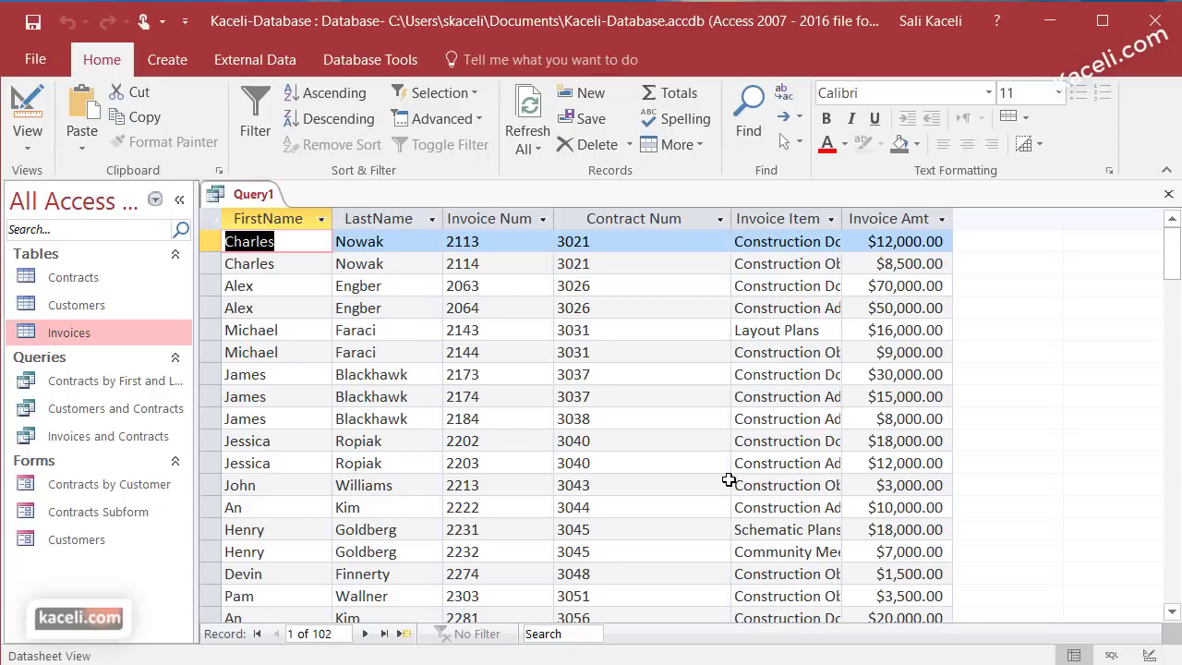
Return to Design View, rerun the query and look through the amounts of the unpaid invoices
{"action": "left_click", "coordinate": [28, 146]}
{"action": "left_click", "coordinate": [93, 280]}
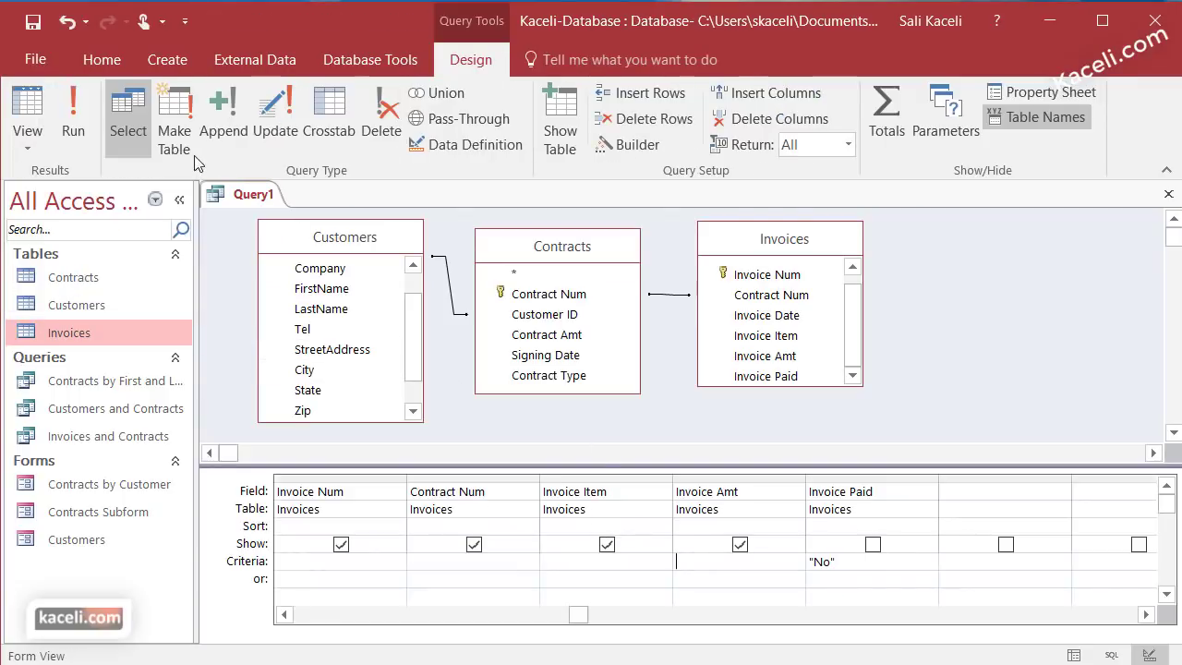
{"action": "left_click", "coordinate": [85, 131]}
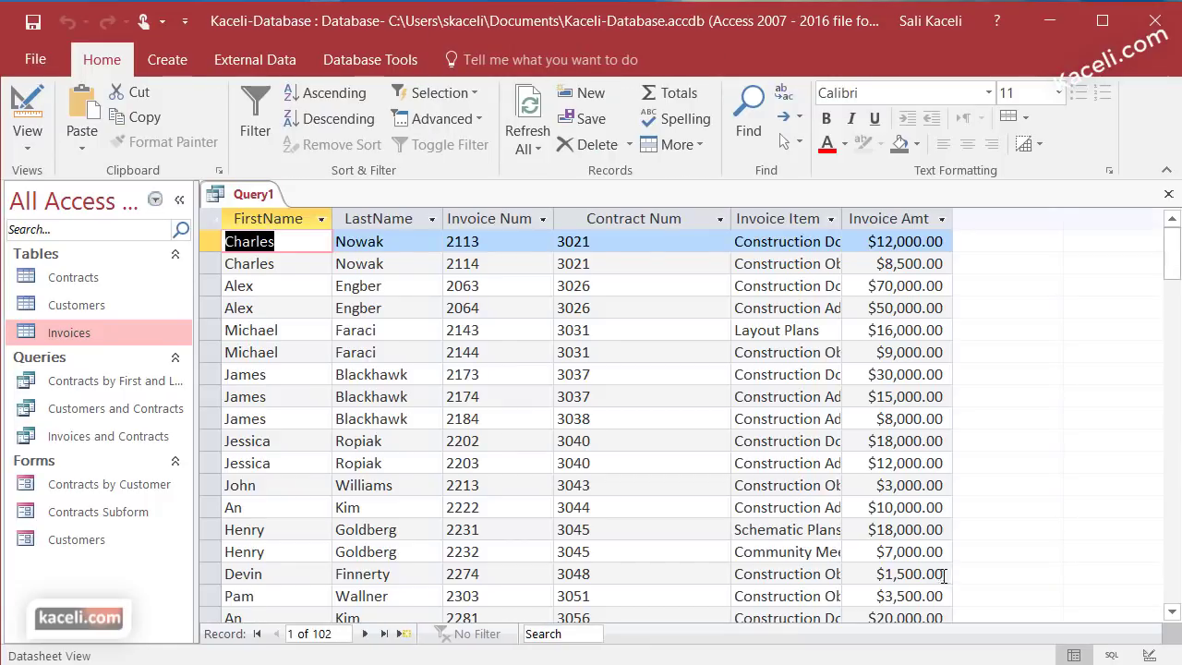
{"action": "scroll", "coordinate": [916, 567], "scroll_direction": "down", "scroll_amount": 10}
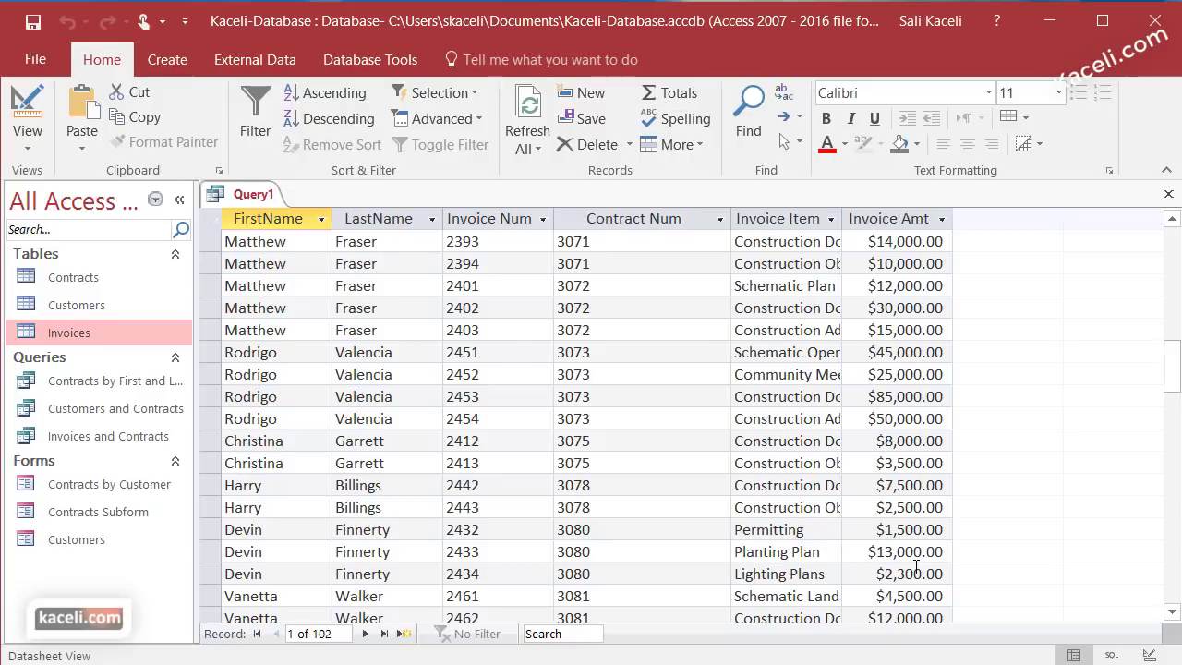
{"action": "scroll", "coordinate": [963, 435], "scroll_direction": "up", "scroll_amount": 10}
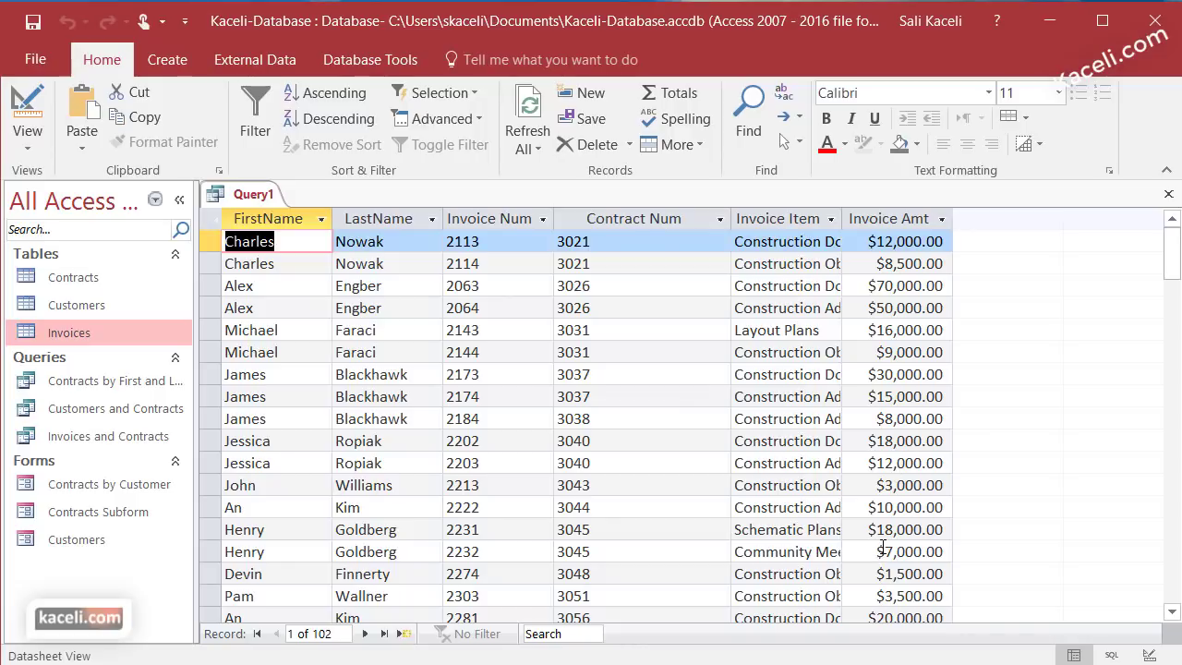
Set the Invoice Amt criteria to >=10000 in Design View and run the query to review the matching invoices
{"action": "left_click", "coordinate": [37, 153]}
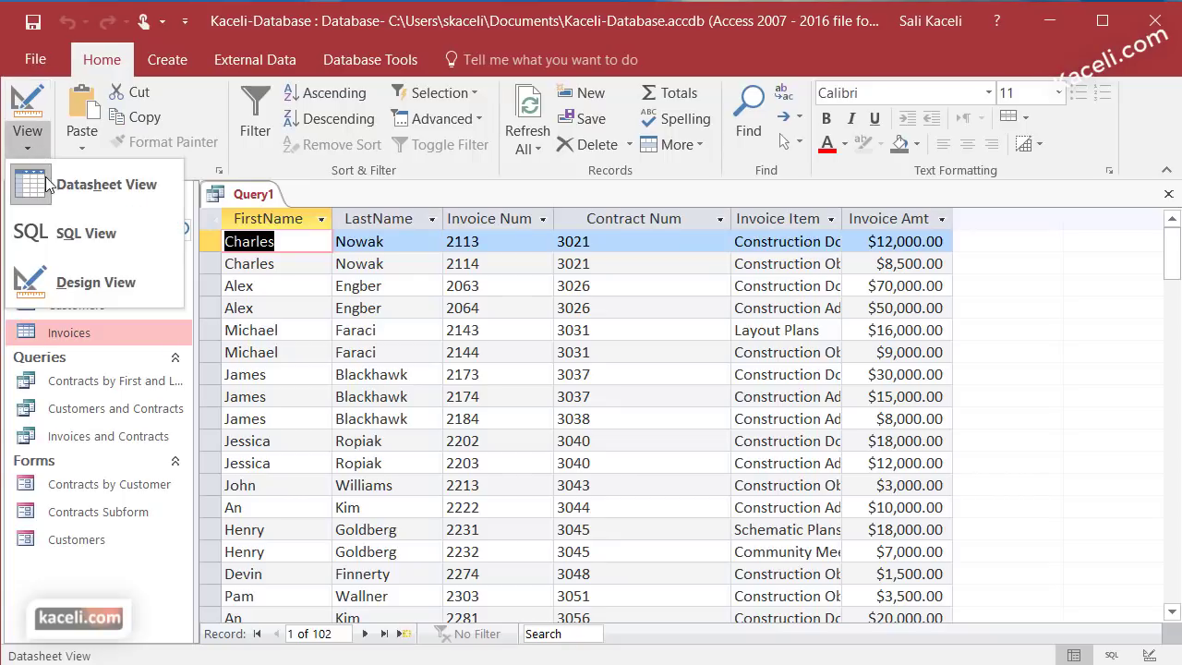
{"action": "left_click", "coordinate": [93, 283]}
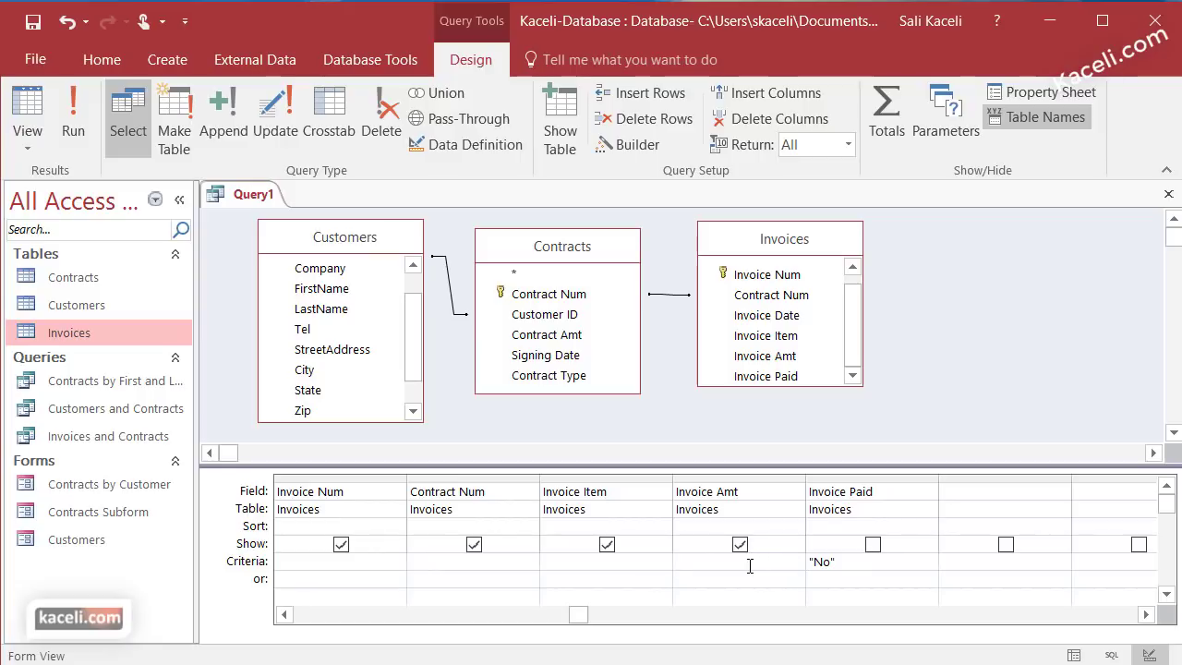
{"action": "type", "text": "=10000"}
{"action": "left_click", "coordinate": [743, 580]}
{"action": "left_click", "coordinate": [73, 125]}
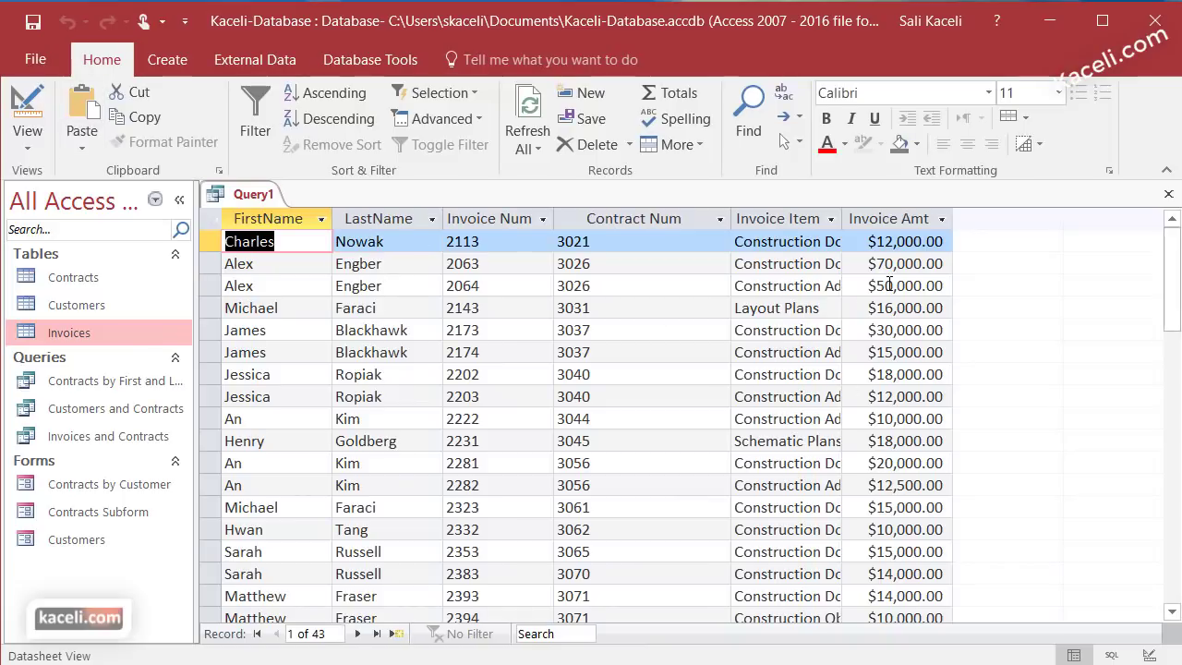
{"action": "scroll", "coordinate": [918, 434], "scroll_direction": "down", "scroll_amount": 7}
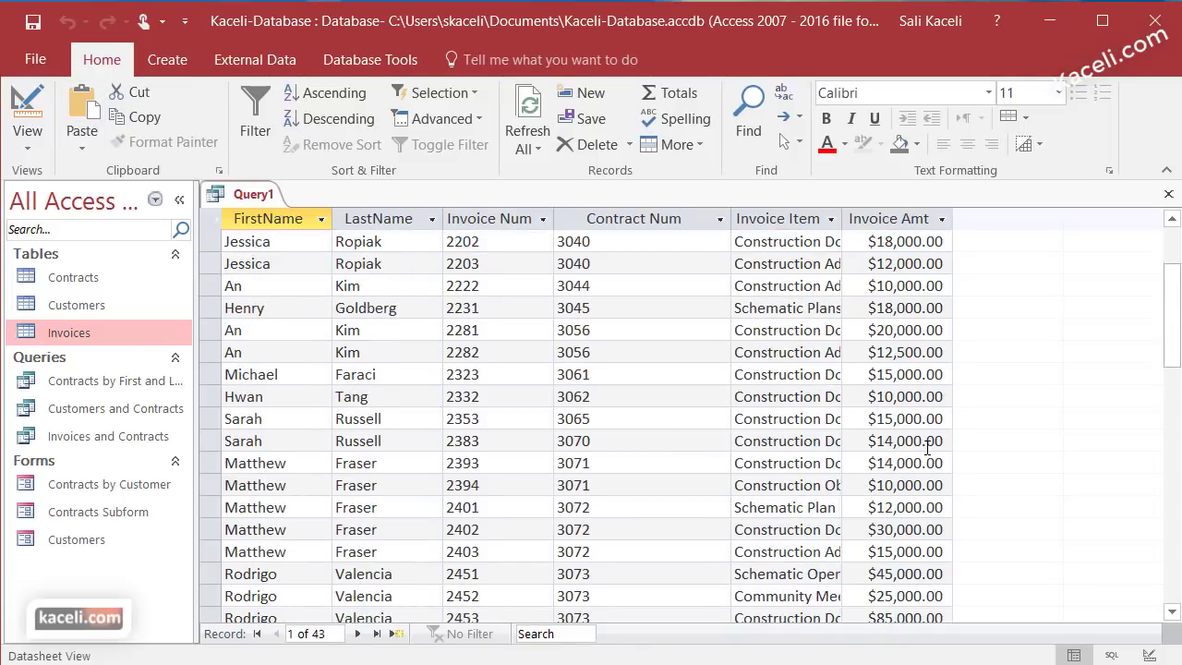
{"action": "scroll", "coordinate": [913, 444], "scroll_direction": "up", "scroll_amount": 7}
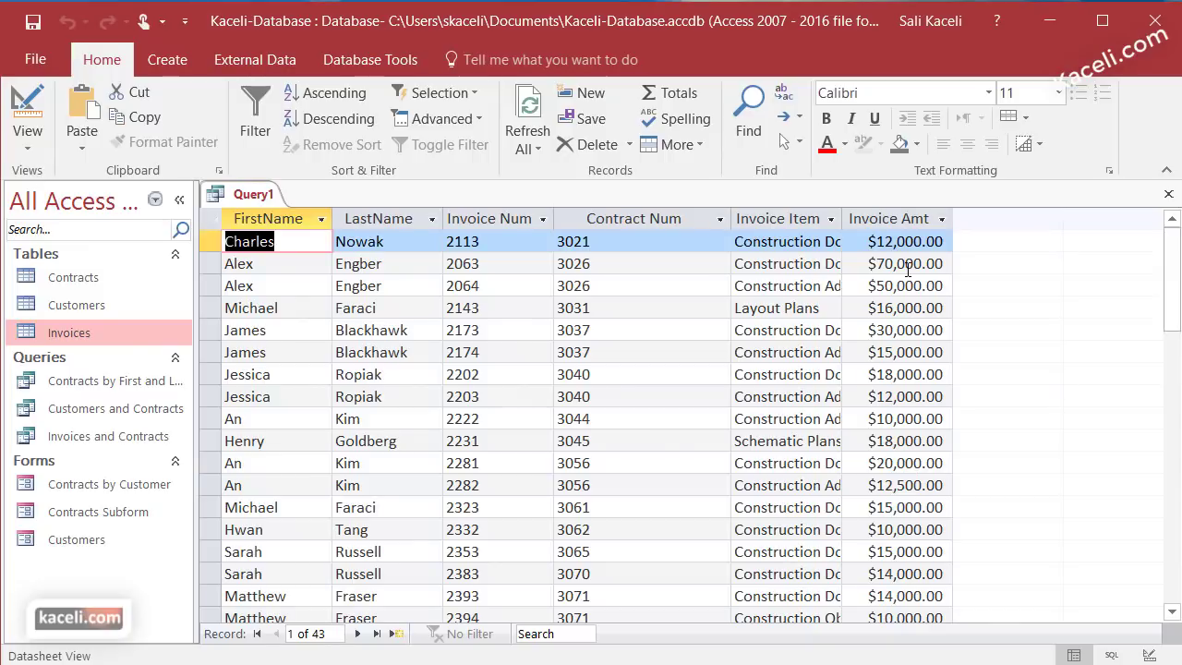
Sort the Invoice Amt field in descending order in Design View and run the query to look through the sorted invoices
{"action": "left_click", "coordinate": [40, 147]}
{"action": "left_click", "coordinate": [92, 282]}
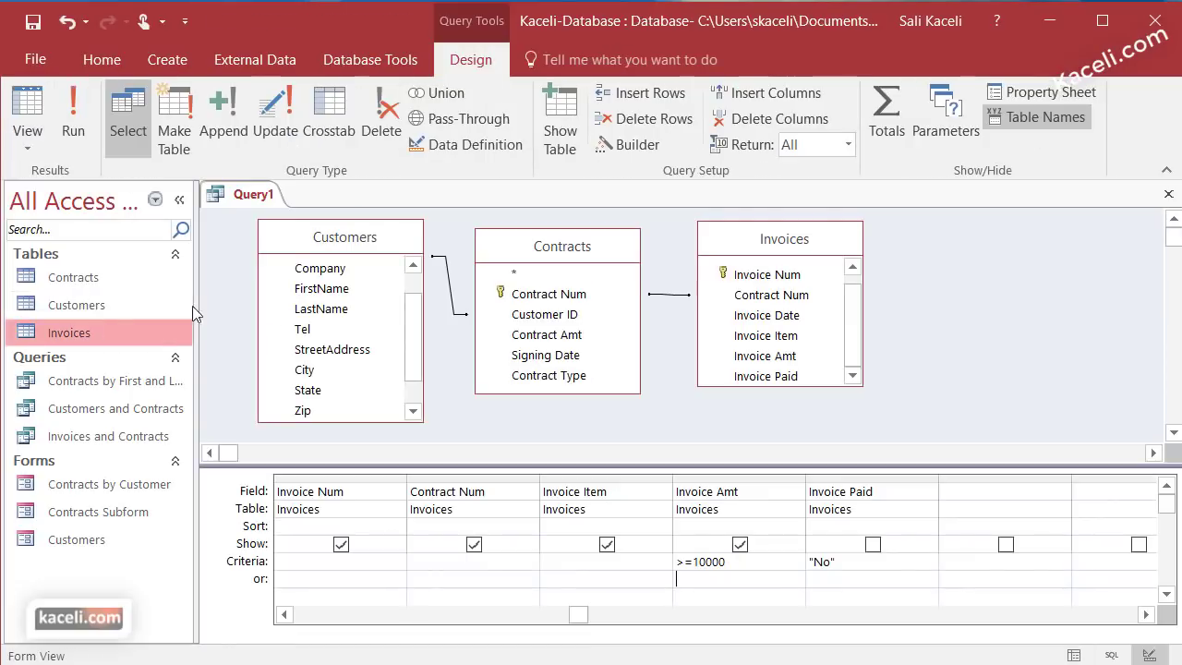
{"action": "left_click", "coordinate": [717, 577]}
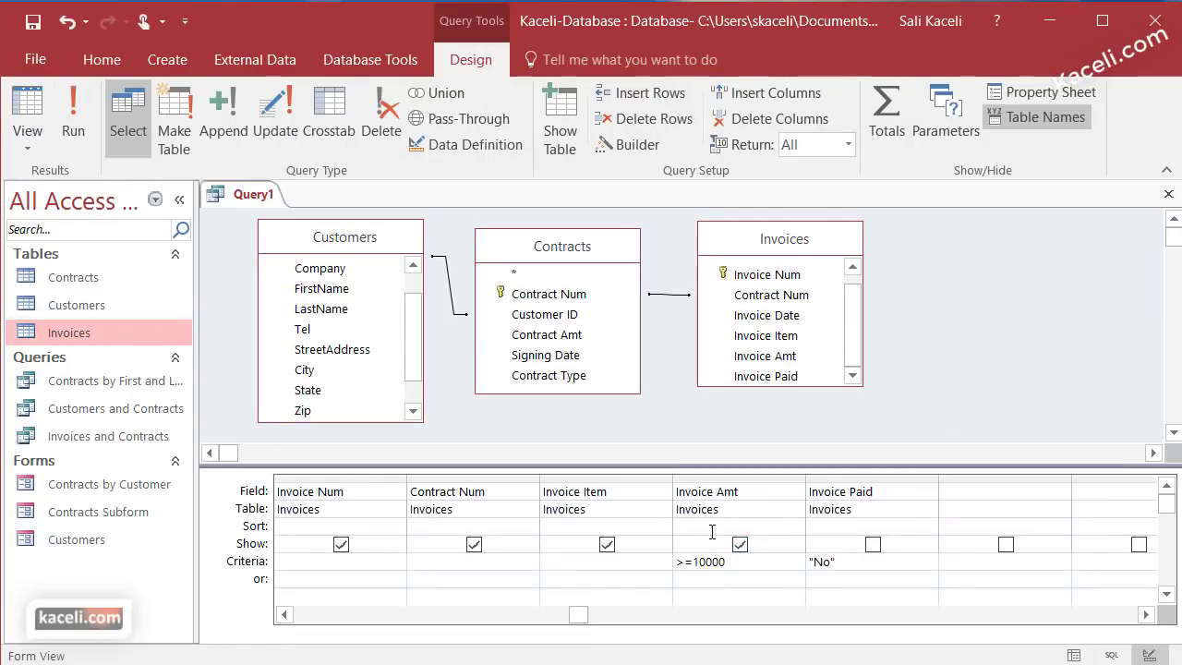
{"action": "left_click", "coordinate": [714, 526]}
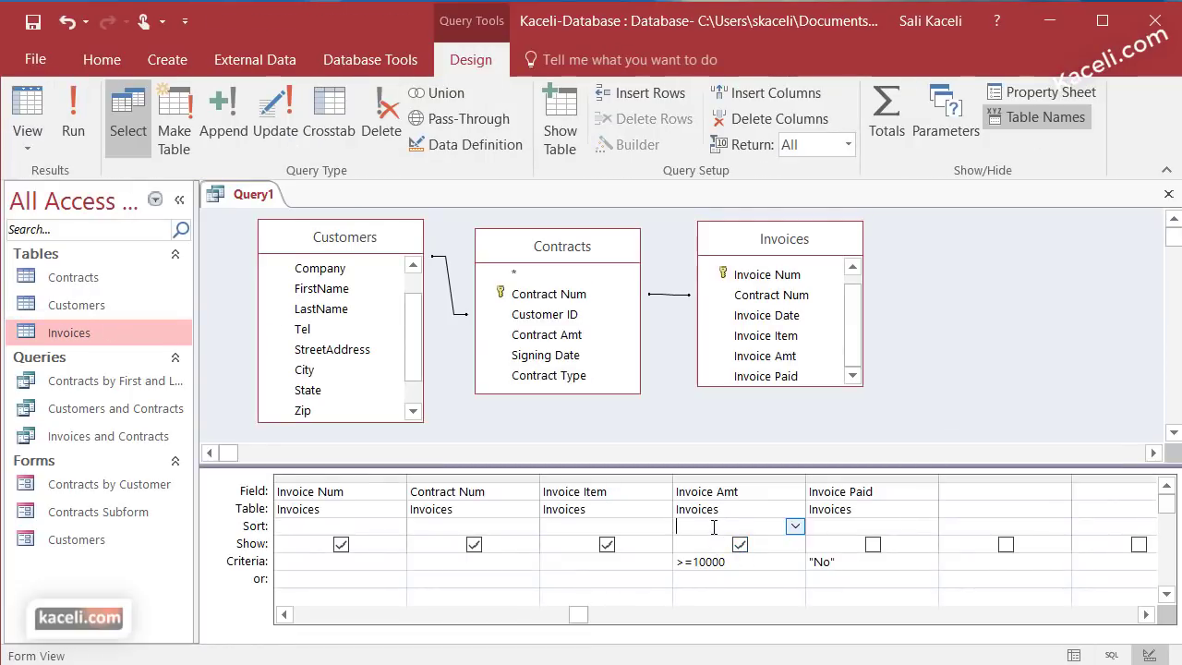
{"action": "left_click", "coordinate": [794, 527]}
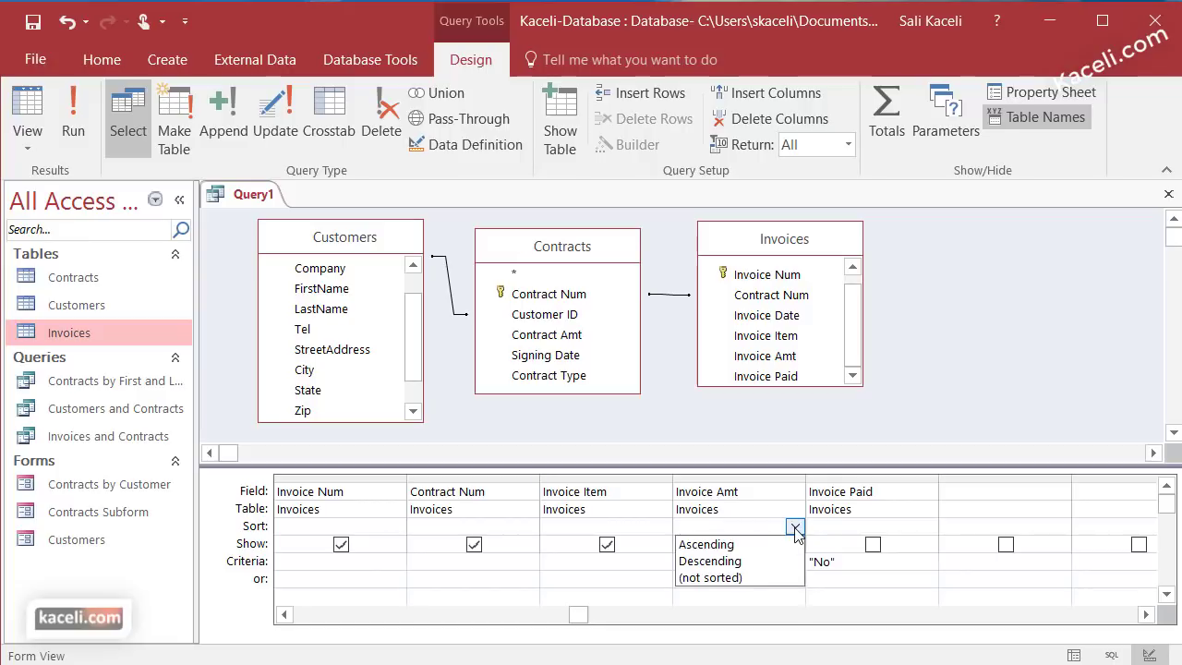
{"action": "left_click", "coordinate": [739, 561]}
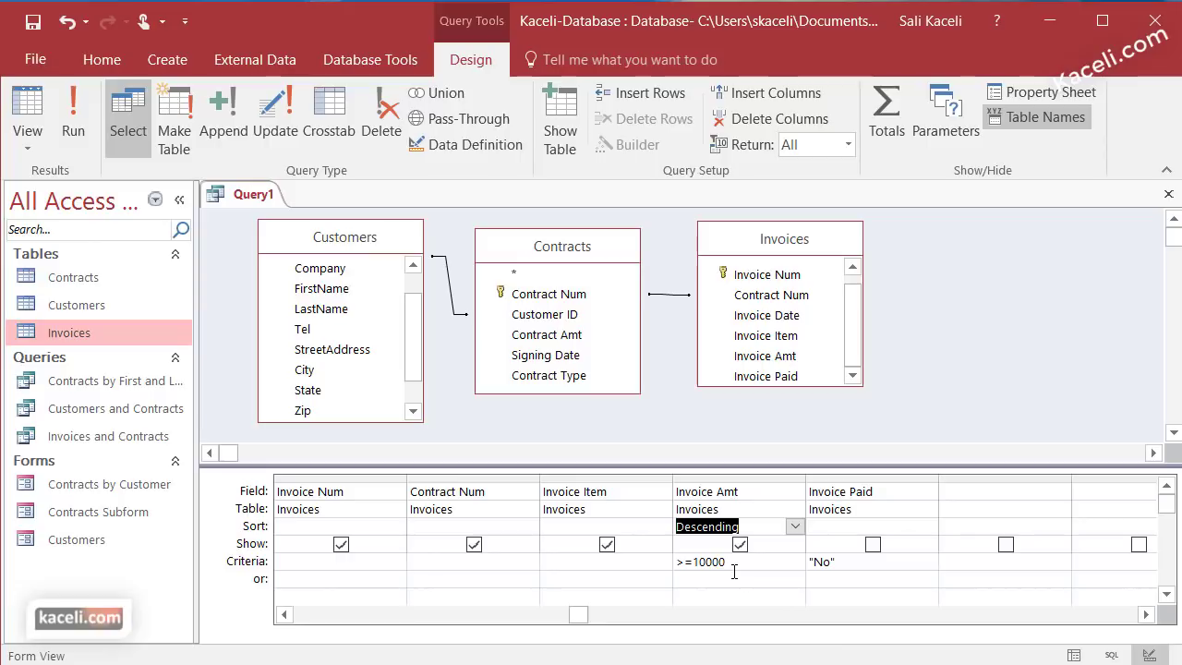
{"action": "left_click", "coordinate": [74, 125]}
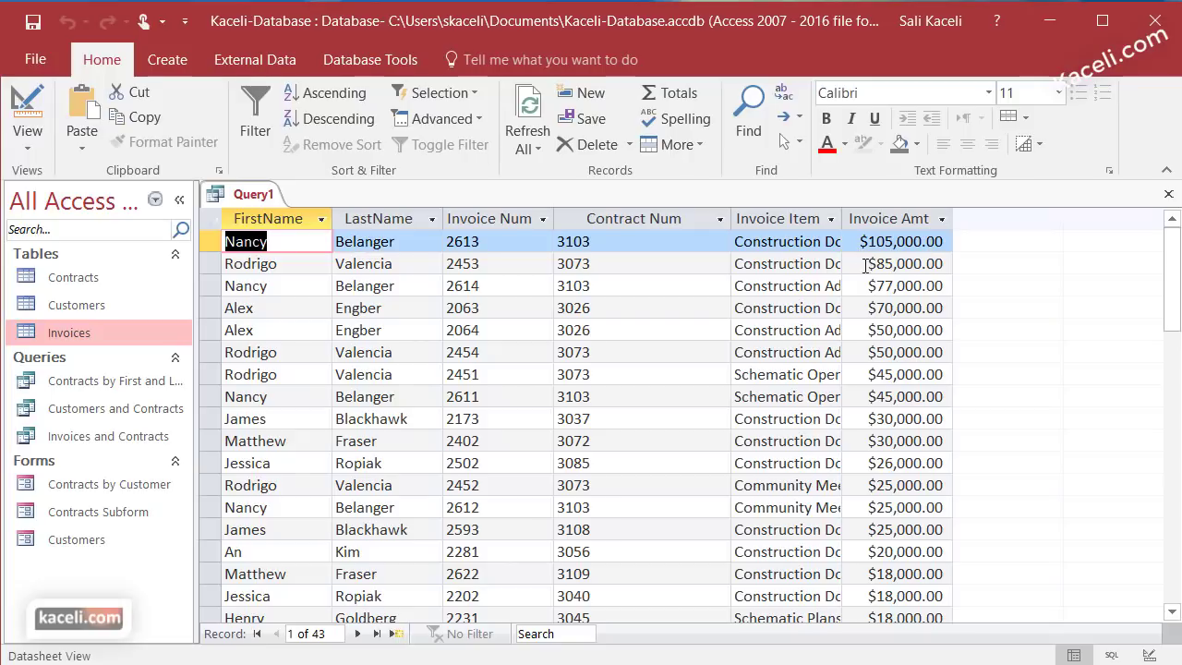
{"action": "scroll", "coordinate": [892, 365], "scroll_direction": "down", "scroll_amount": 6}
{"action": "scroll", "coordinate": [884, 383], "scroll_direction": "down", "scroll_amount": 7}
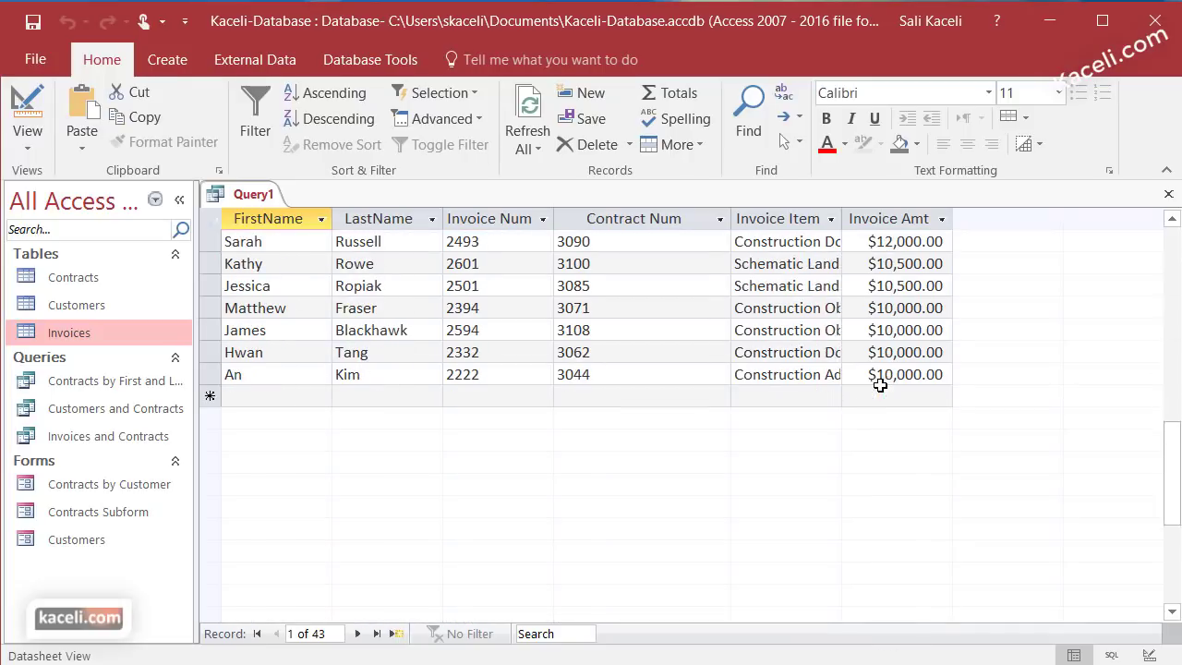
Add the City field from Customers before Invoice Item in Design View and run the query to review the cities
{"action": "left_click", "coordinate": [27, 137]}
{"action": "left_click", "coordinate": [79, 281]}
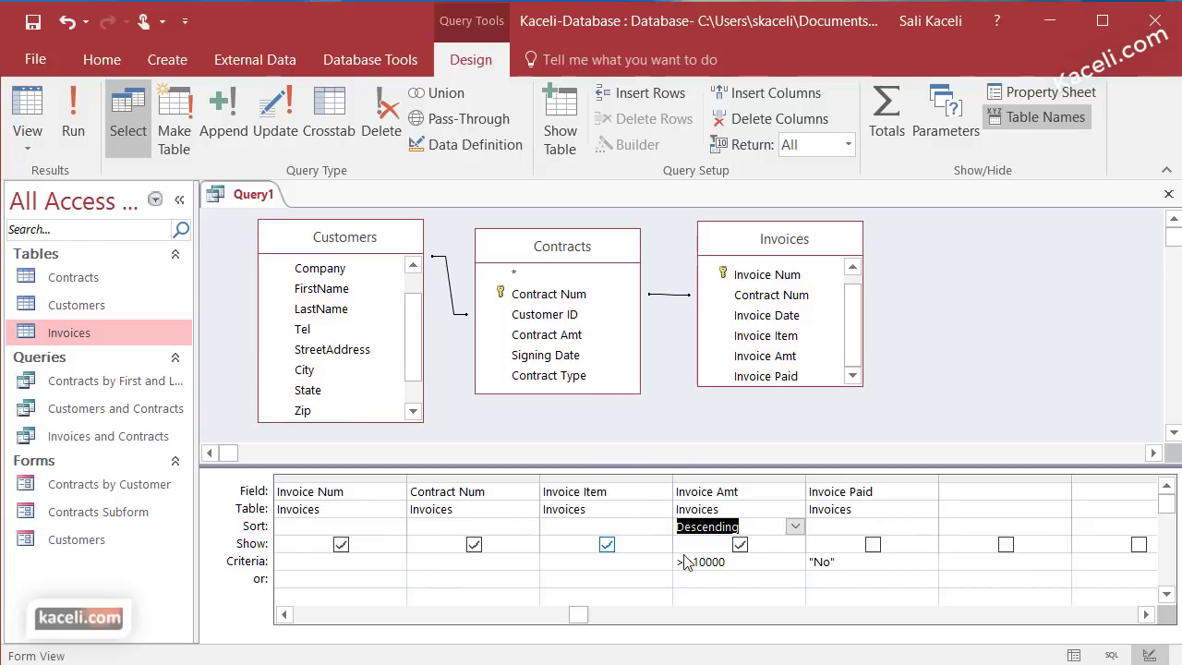
{"action": "left_click", "coordinate": [314, 379]}
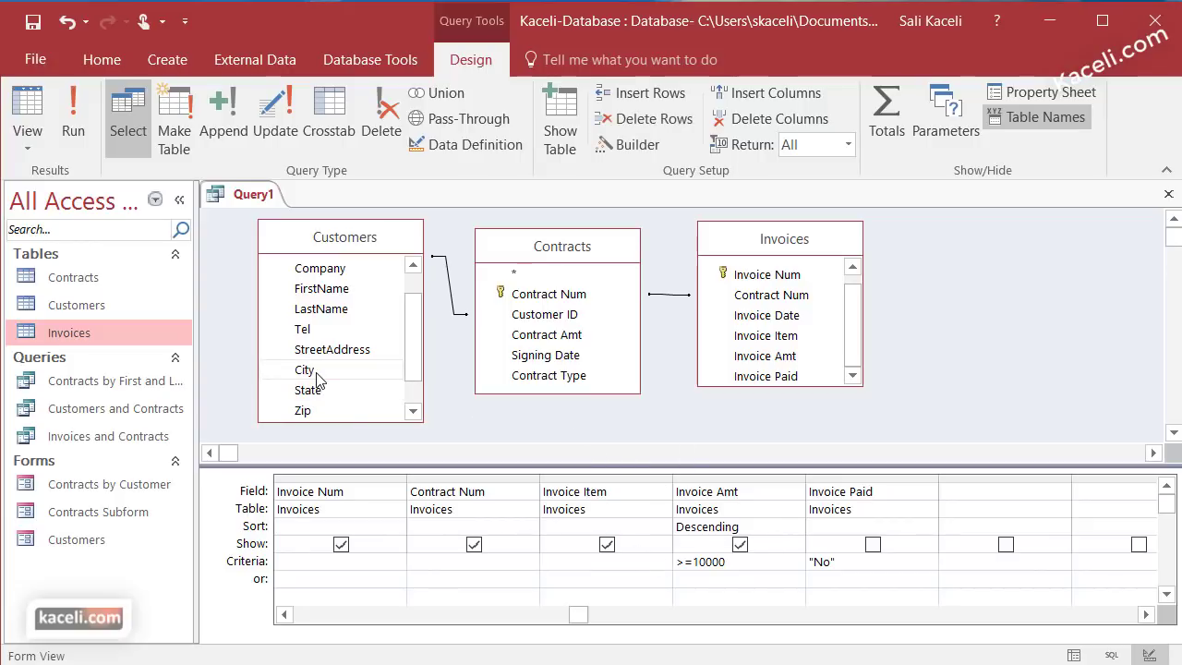
{"action": "left_click_drag", "start_coordinate": [331, 375], "coordinate": [545, 492]}
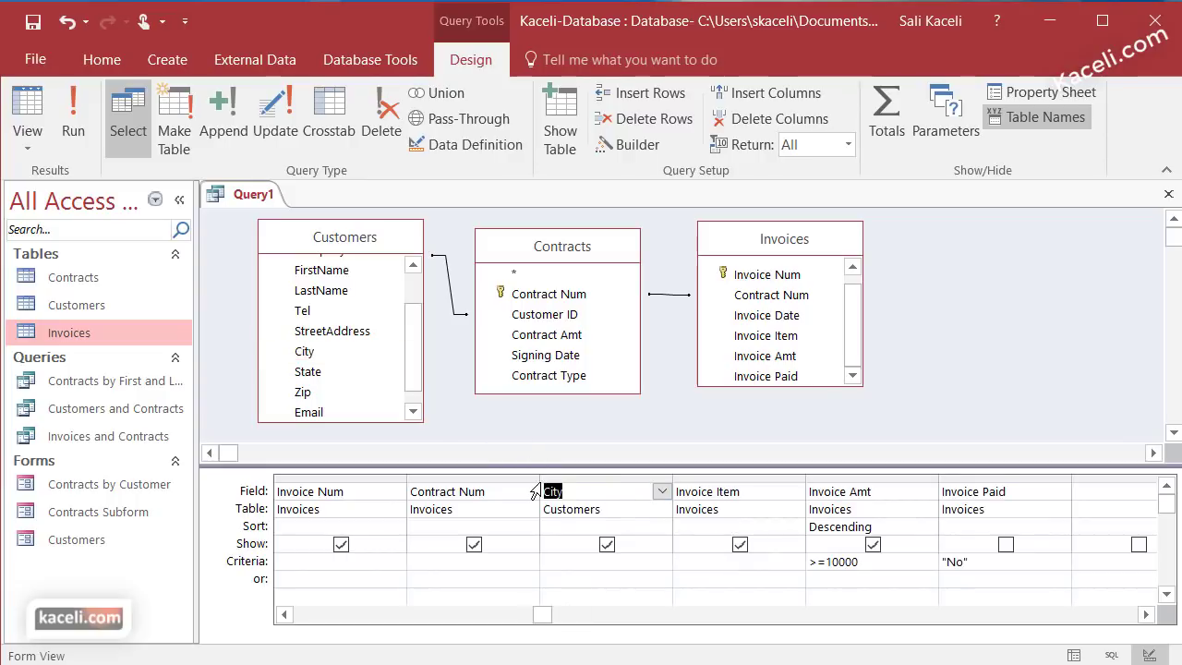
{"action": "left_click", "coordinate": [569, 561]}
{"action": "left_click", "coordinate": [73, 120]}
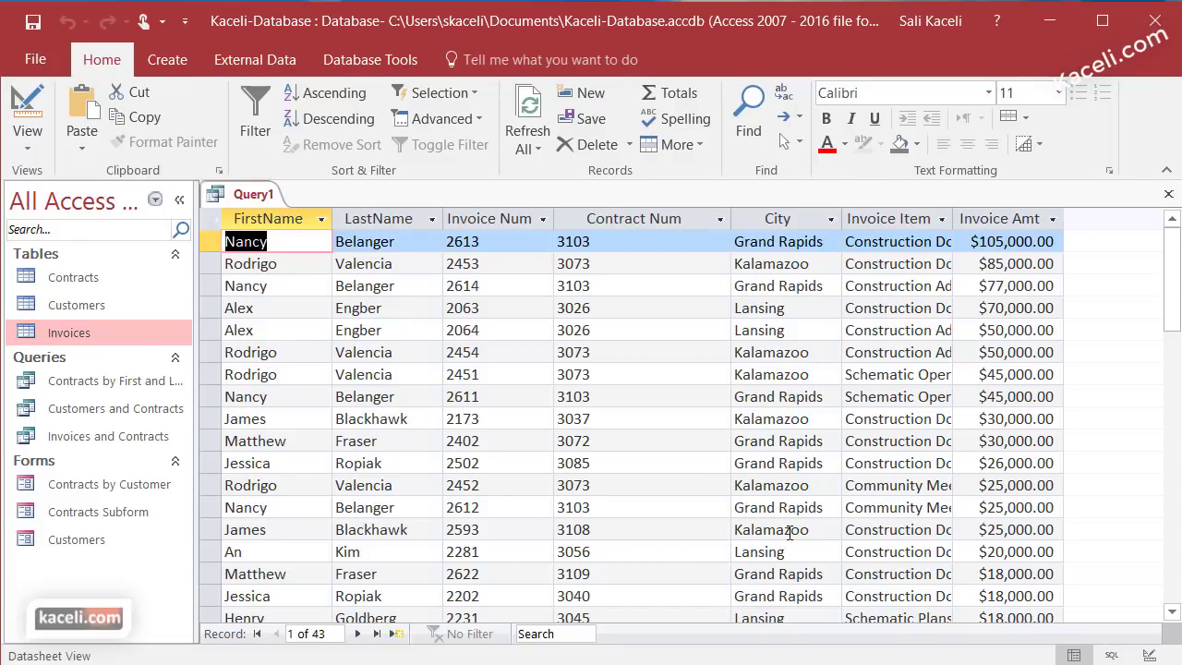
{"action": "scroll", "coordinate": [811, 525], "scroll_direction": "down", "scroll_amount": 2}
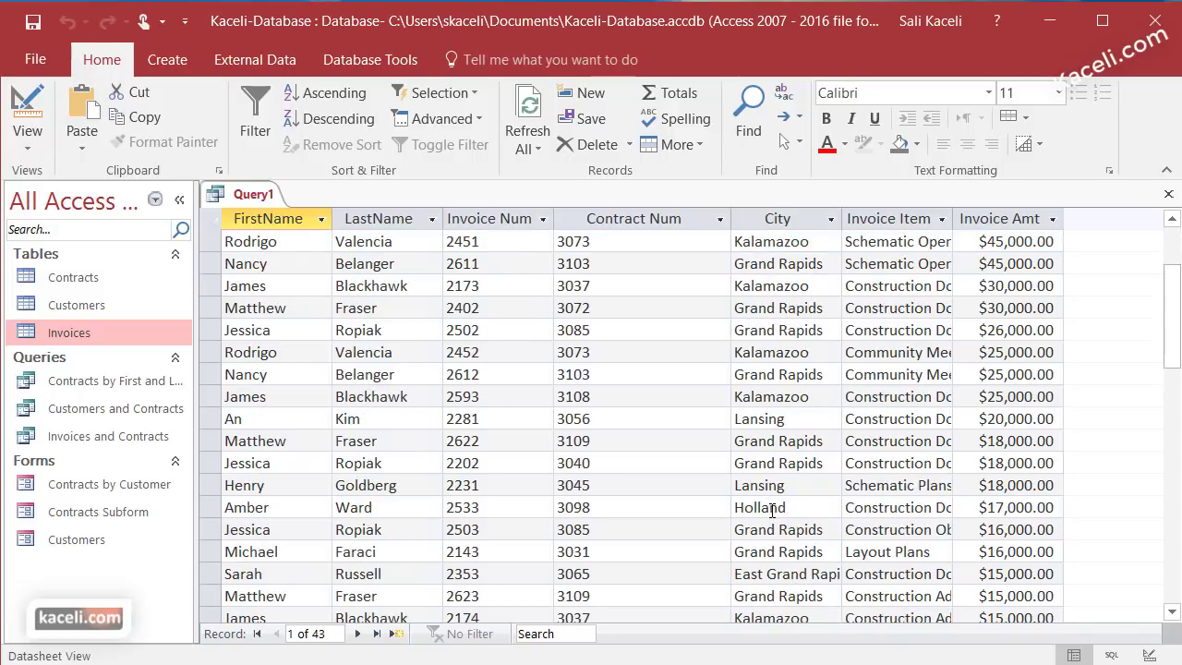
In Design View, set the City criteria to lansing with holland in the or row beneath it, and run the query
{"action": "left_click", "coordinate": [42, 148]}
{"action": "left_click", "coordinate": [56, 282]}
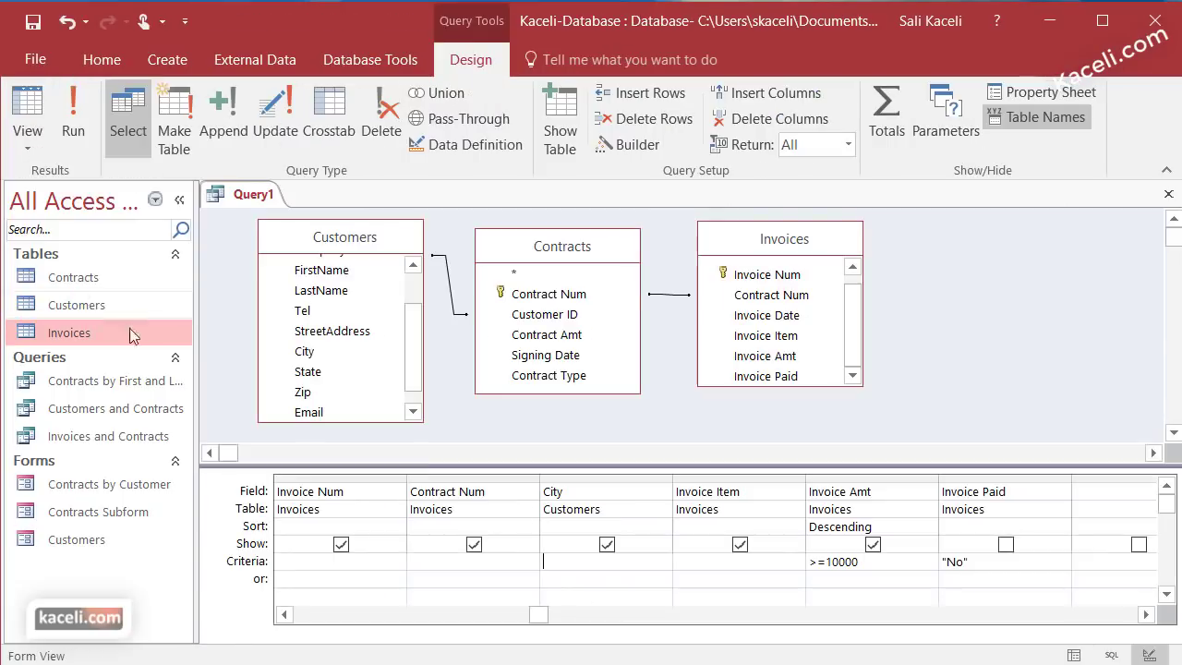
{"action": "type", "text": "lansing"}
{"action": "left_click", "coordinate": [630, 578]}
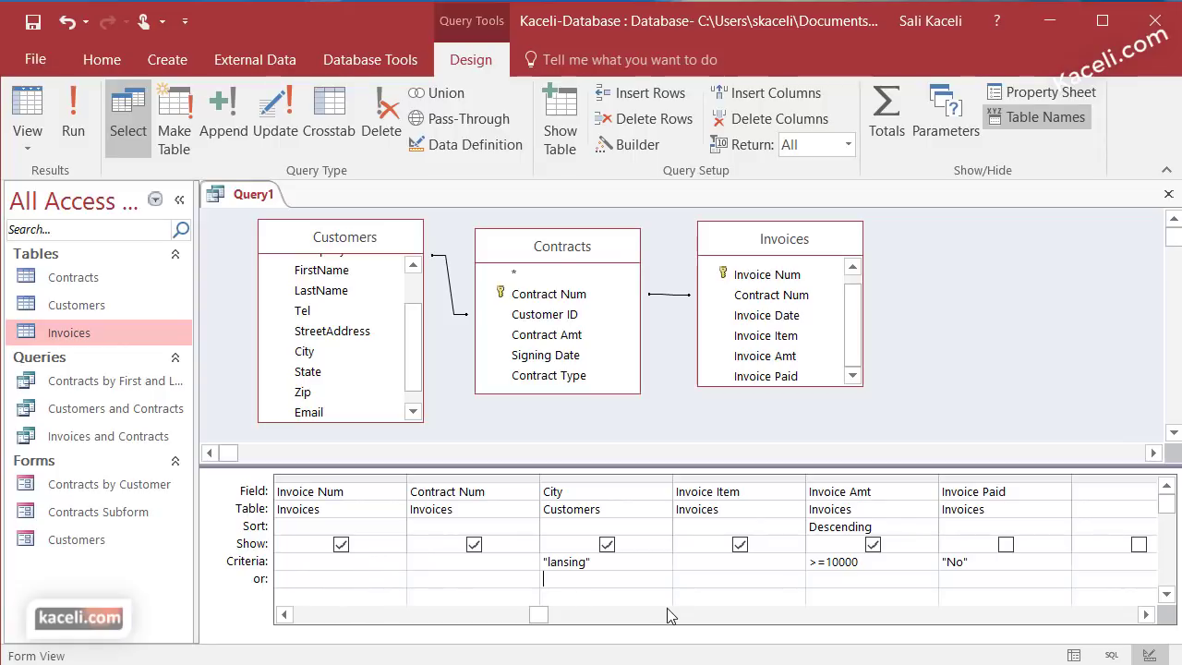
{"action": "type", "text": "holland"}
{"action": "key", "text": "Down"}
{"action": "key", "text": "ctrl+period"}
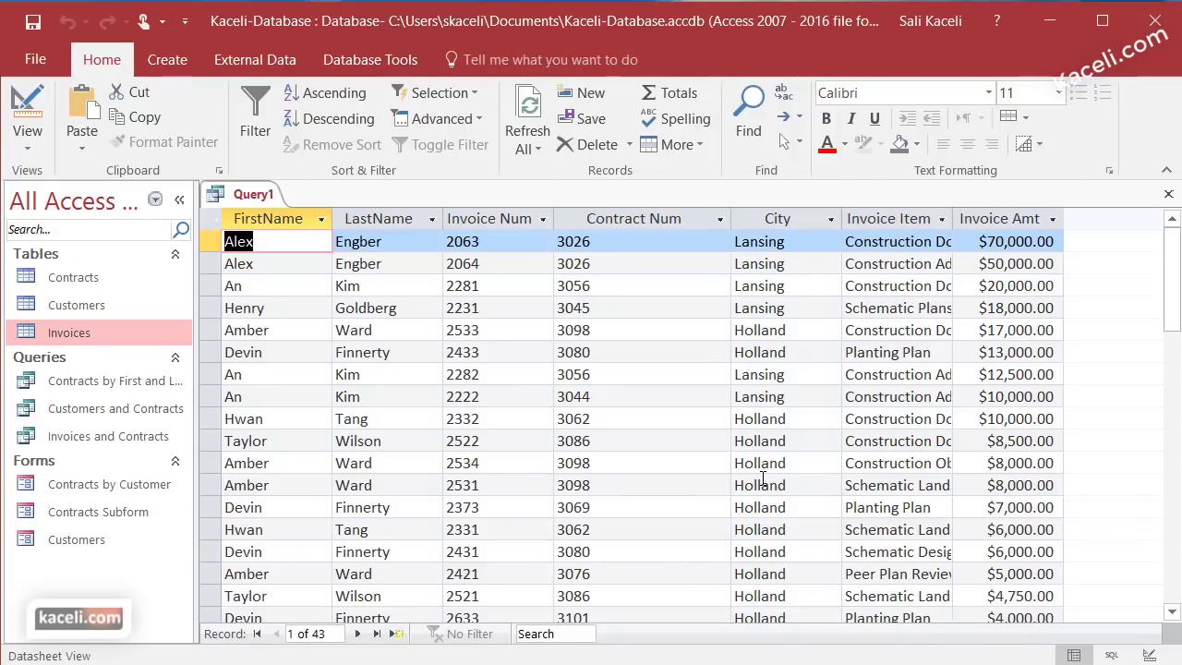
Look through the query results, checking the City values against the invoice amounts
{"action": "scroll", "coordinate": [756, 466], "scroll_direction": "down", "scroll_amount": 1}
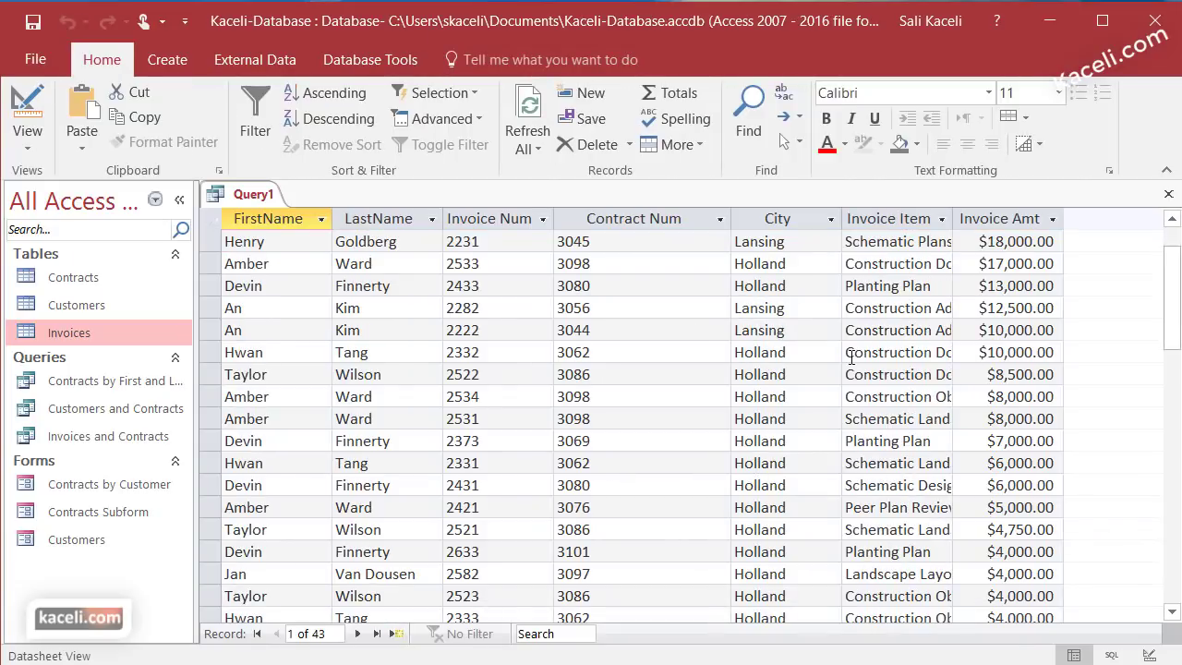
{"action": "scroll", "coordinate": [851, 357], "scroll_direction": "up", "scroll_amount": 1}
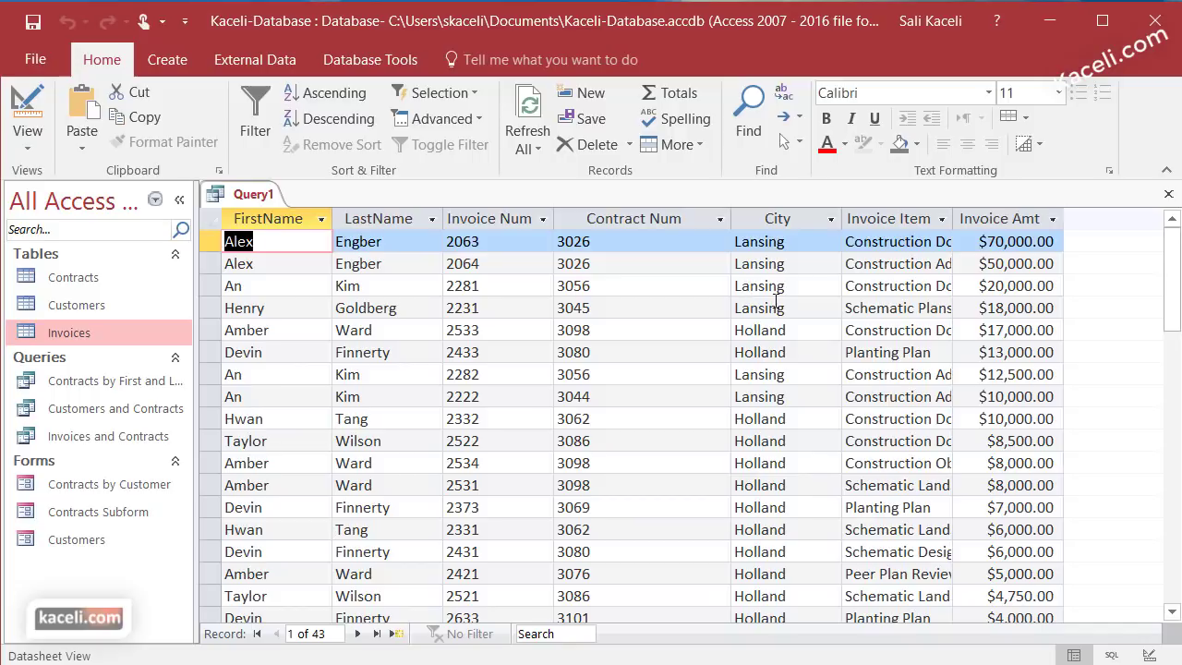
{"action": "scroll", "coordinate": [790, 418], "scroll_direction": "down", "scroll_amount": 3}
{"action": "scroll", "coordinate": [803, 416], "scroll_direction": "down", "scroll_amount": 5}
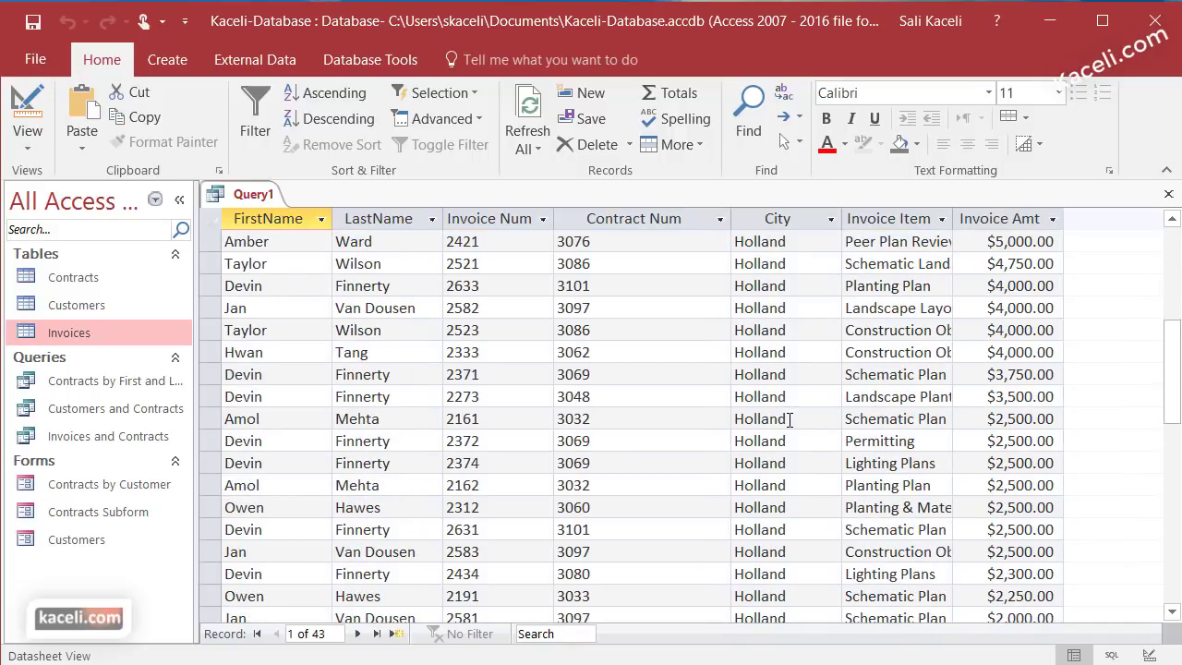
{"action": "scroll", "coordinate": [1108, 397], "scroll_direction": "up", "scroll_amount": 8}
{"action": "scroll", "coordinate": [1080, 379], "scroll_direction": "down", "scroll_amount": 3}
{"action": "scroll", "coordinate": [1016, 367], "scroll_direction": "up", "scroll_amount": 3}
{"action": "scroll", "coordinate": [1016, 425], "scroll_direction": "down", "scroll_amount": 5}
Replace City's separate or-row entry with the single criteria "lansing" or holland in Design View, and run the query
{"action": "left_click", "coordinate": [45, 150]}
{"action": "left_click", "coordinate": [83, 278]}
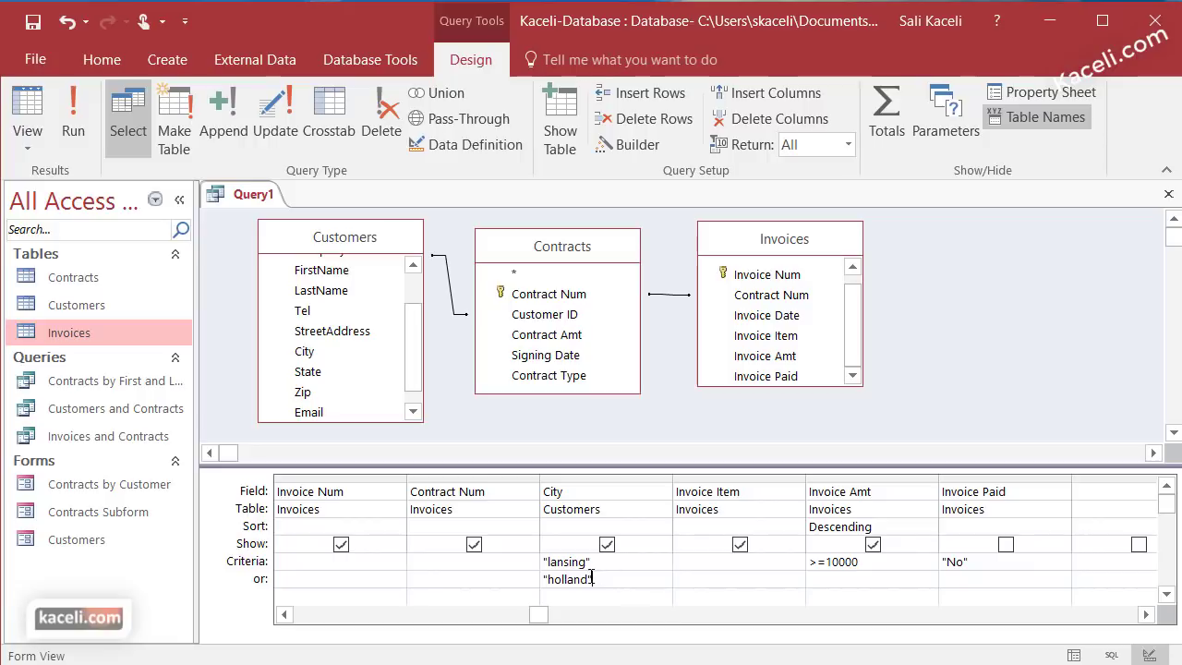
{"action": "left_click_drag", "start_coordinate": [596, 576], "coordinate": [532, 582]}
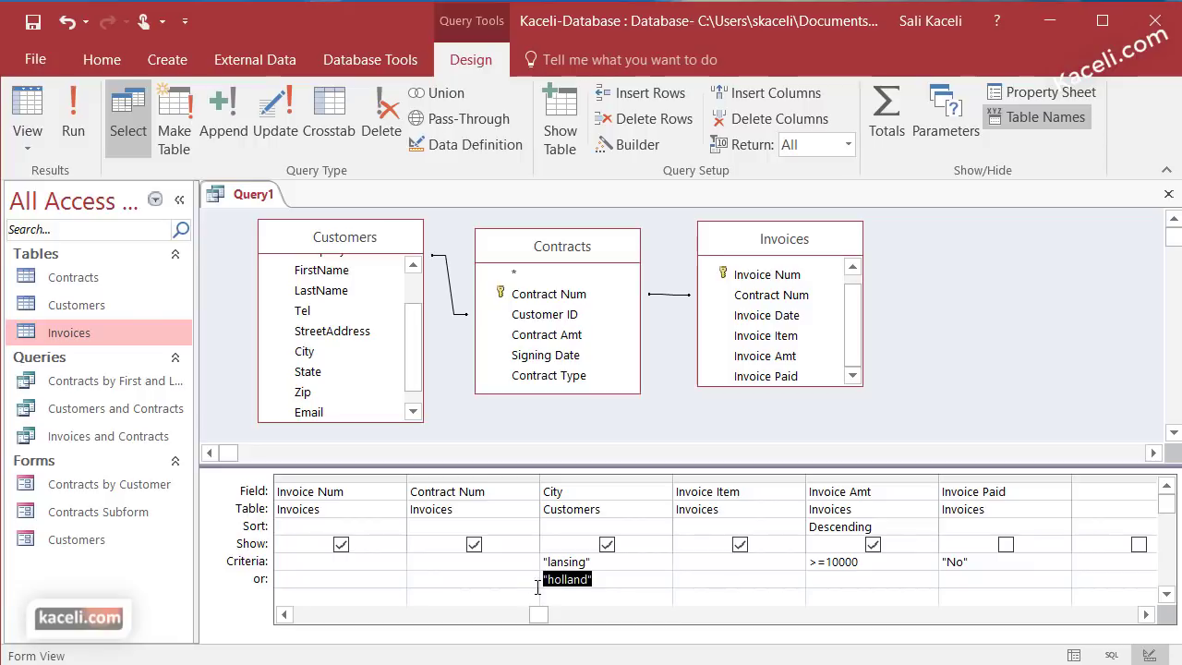
{"action": "key", "text": "Delete"}
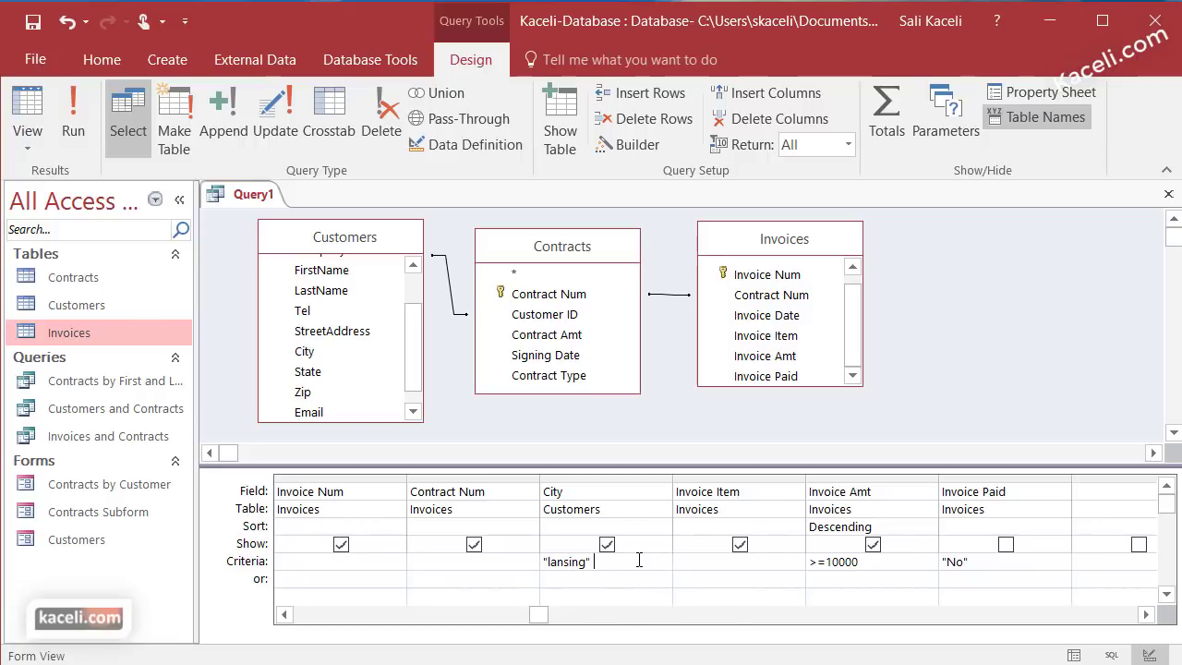
{"action": "left_click", "coordinate": [640, 564]}
{"action": "type", "text": "or holland"}
{"action": "key", "text": "Down"}
{"action": "left_click", "coordinate": [73, 125]}
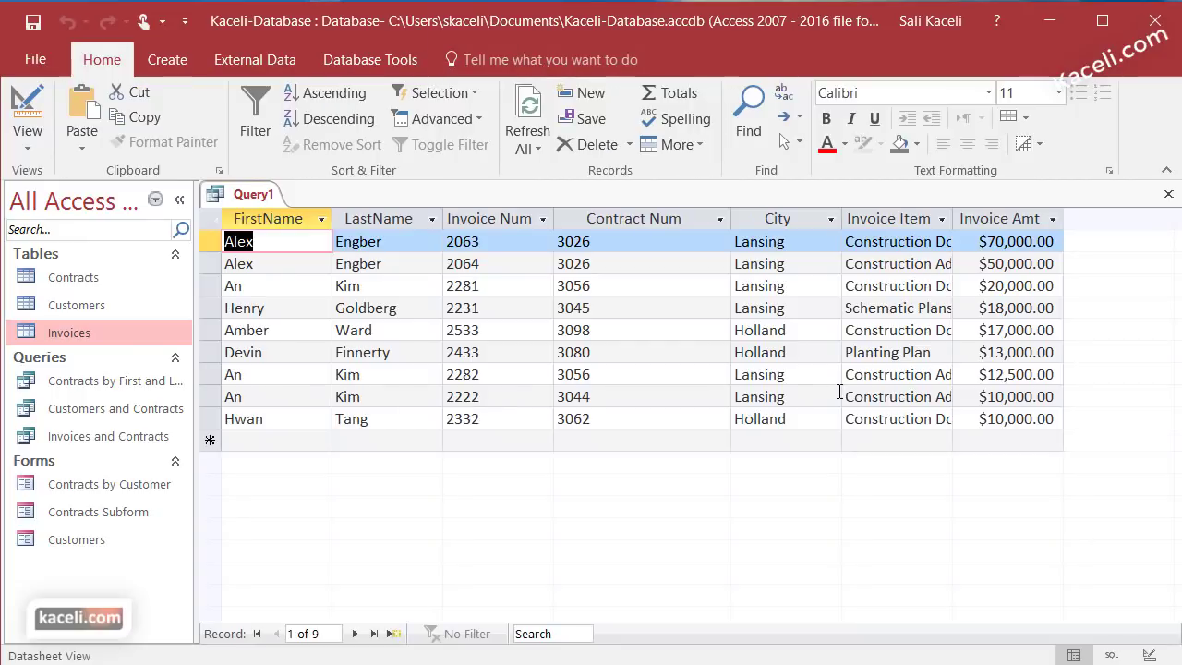